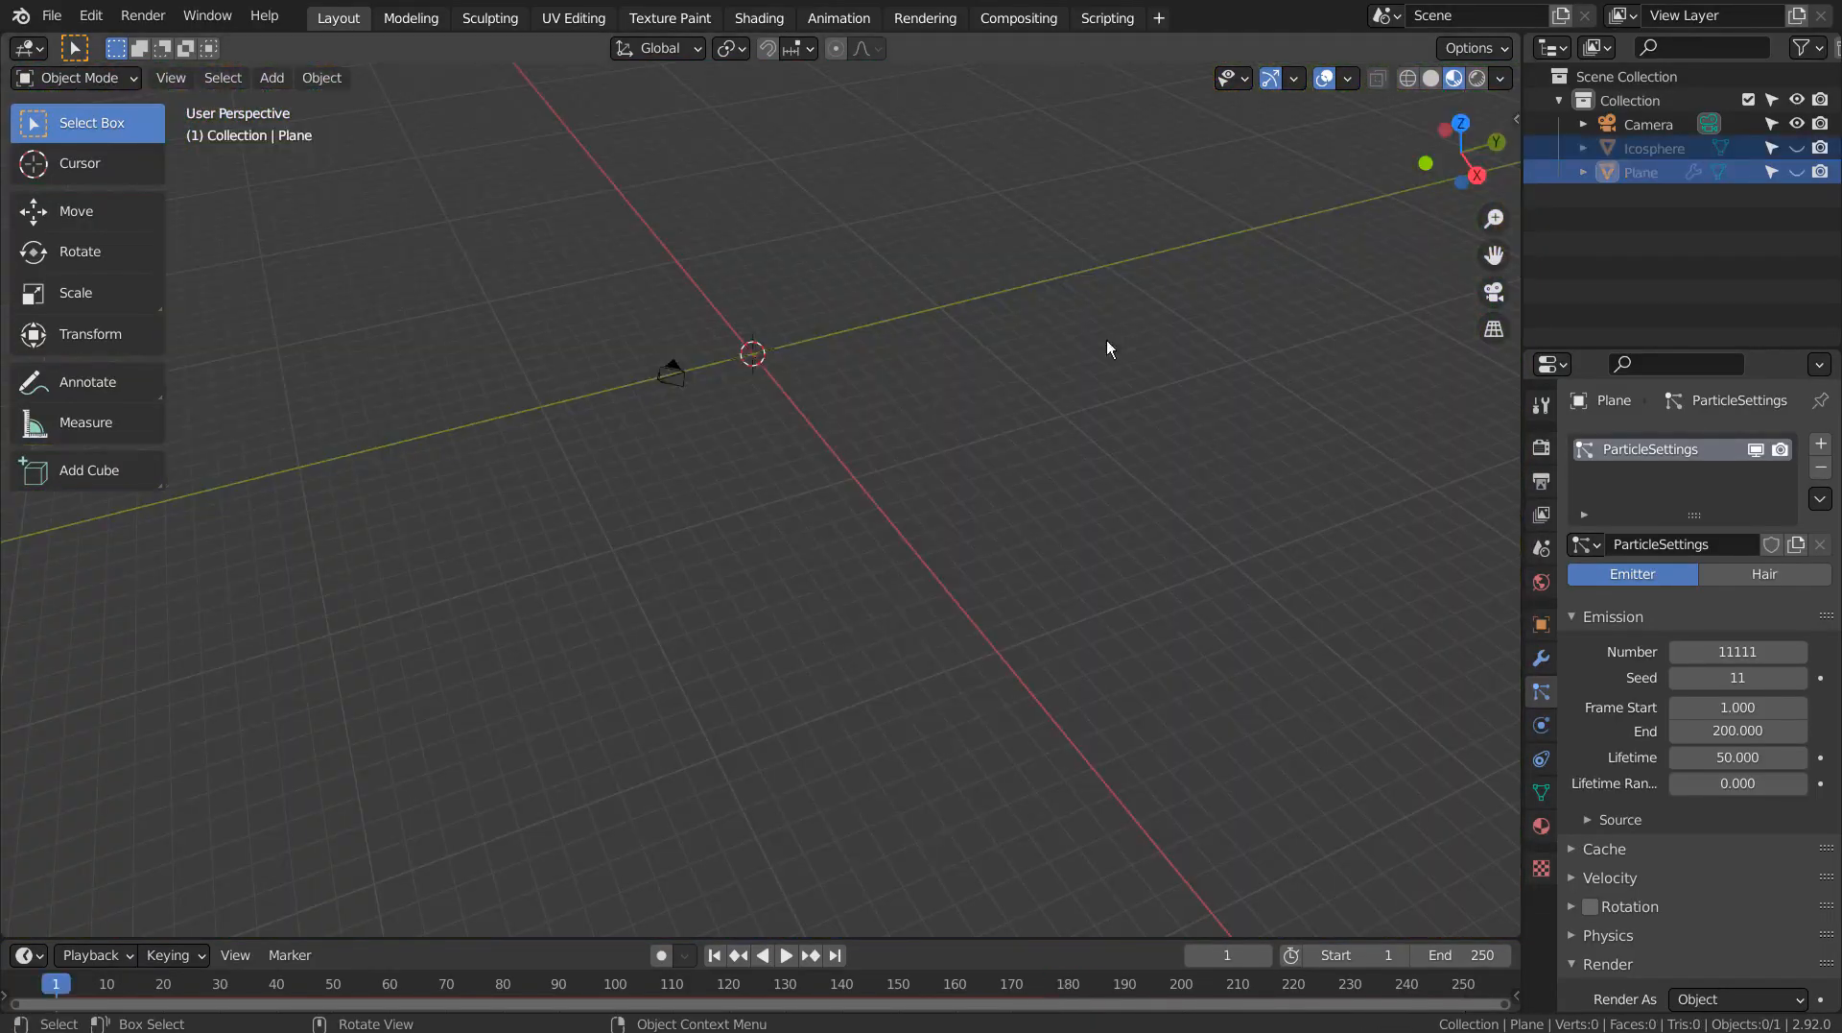
# Add a plane at the world origin and scale it up well beyond its default size.
pyautogui.hotkey('shift', 'a')
pyautogui.moveTo(943, 393)
pyautogui.click(1061, 391)
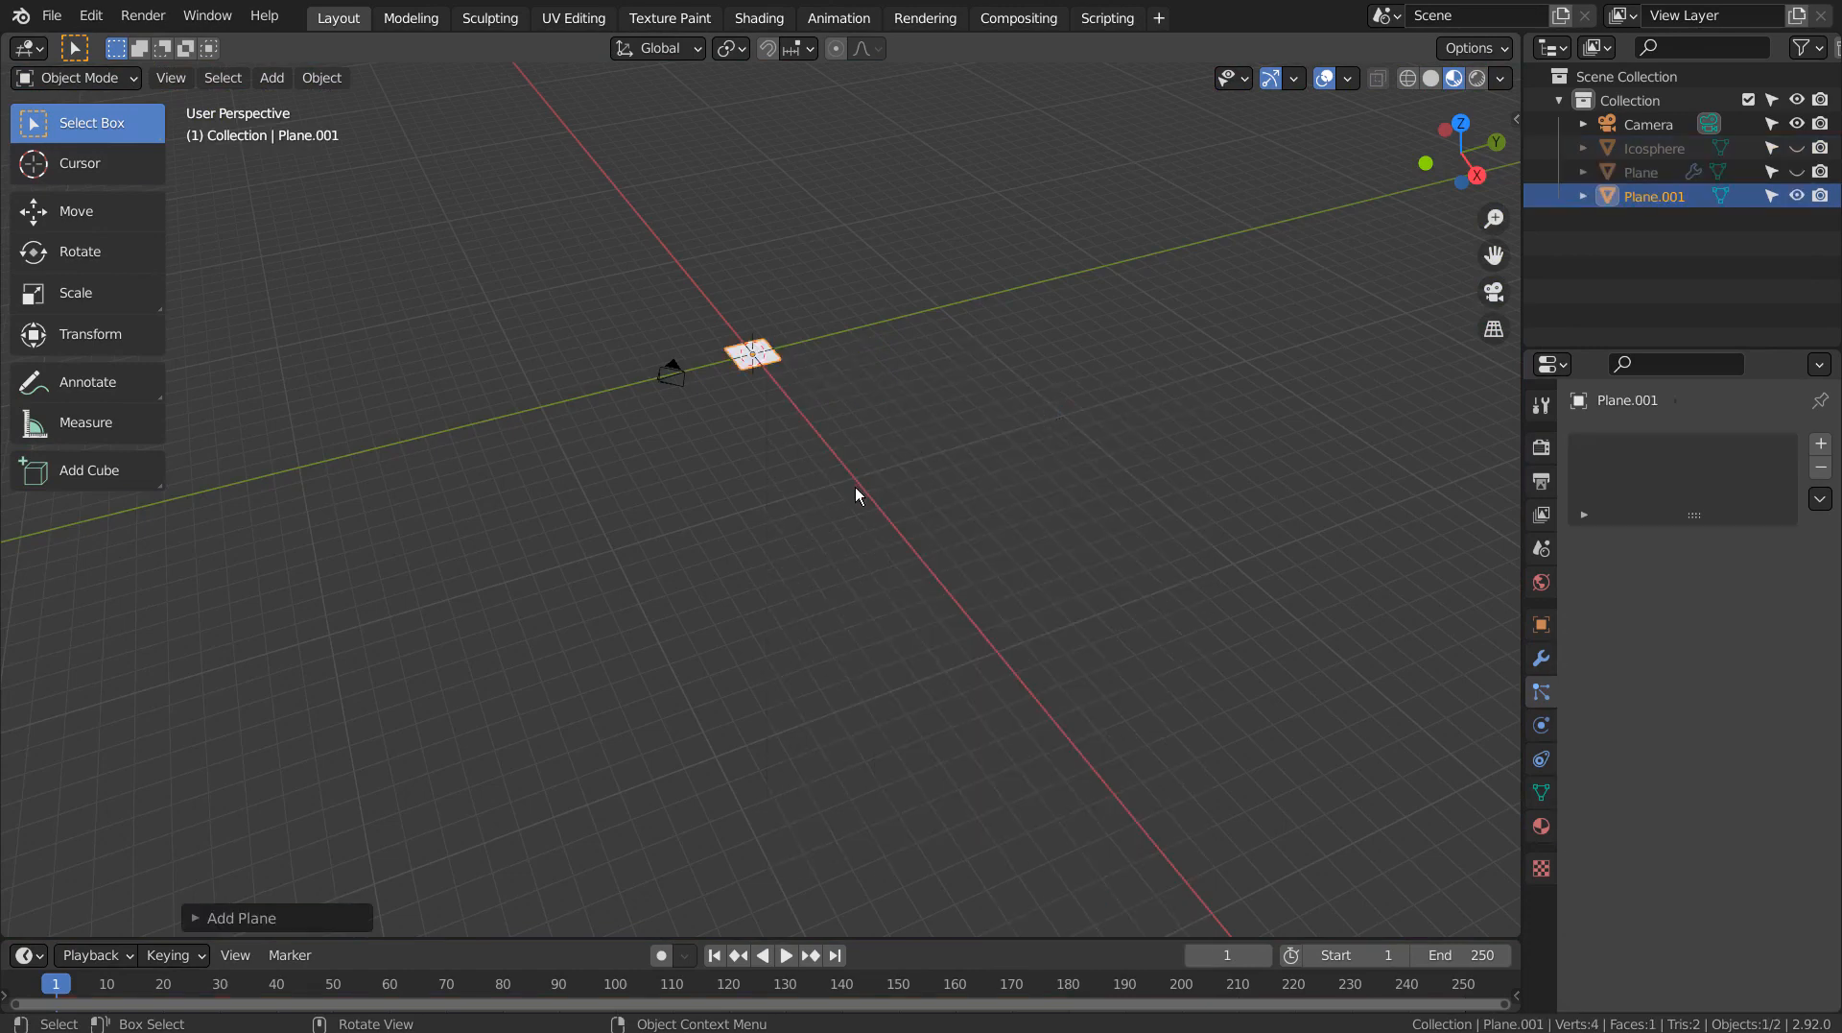
pyautogui.press('s')
pyautogui.click(433, 510)
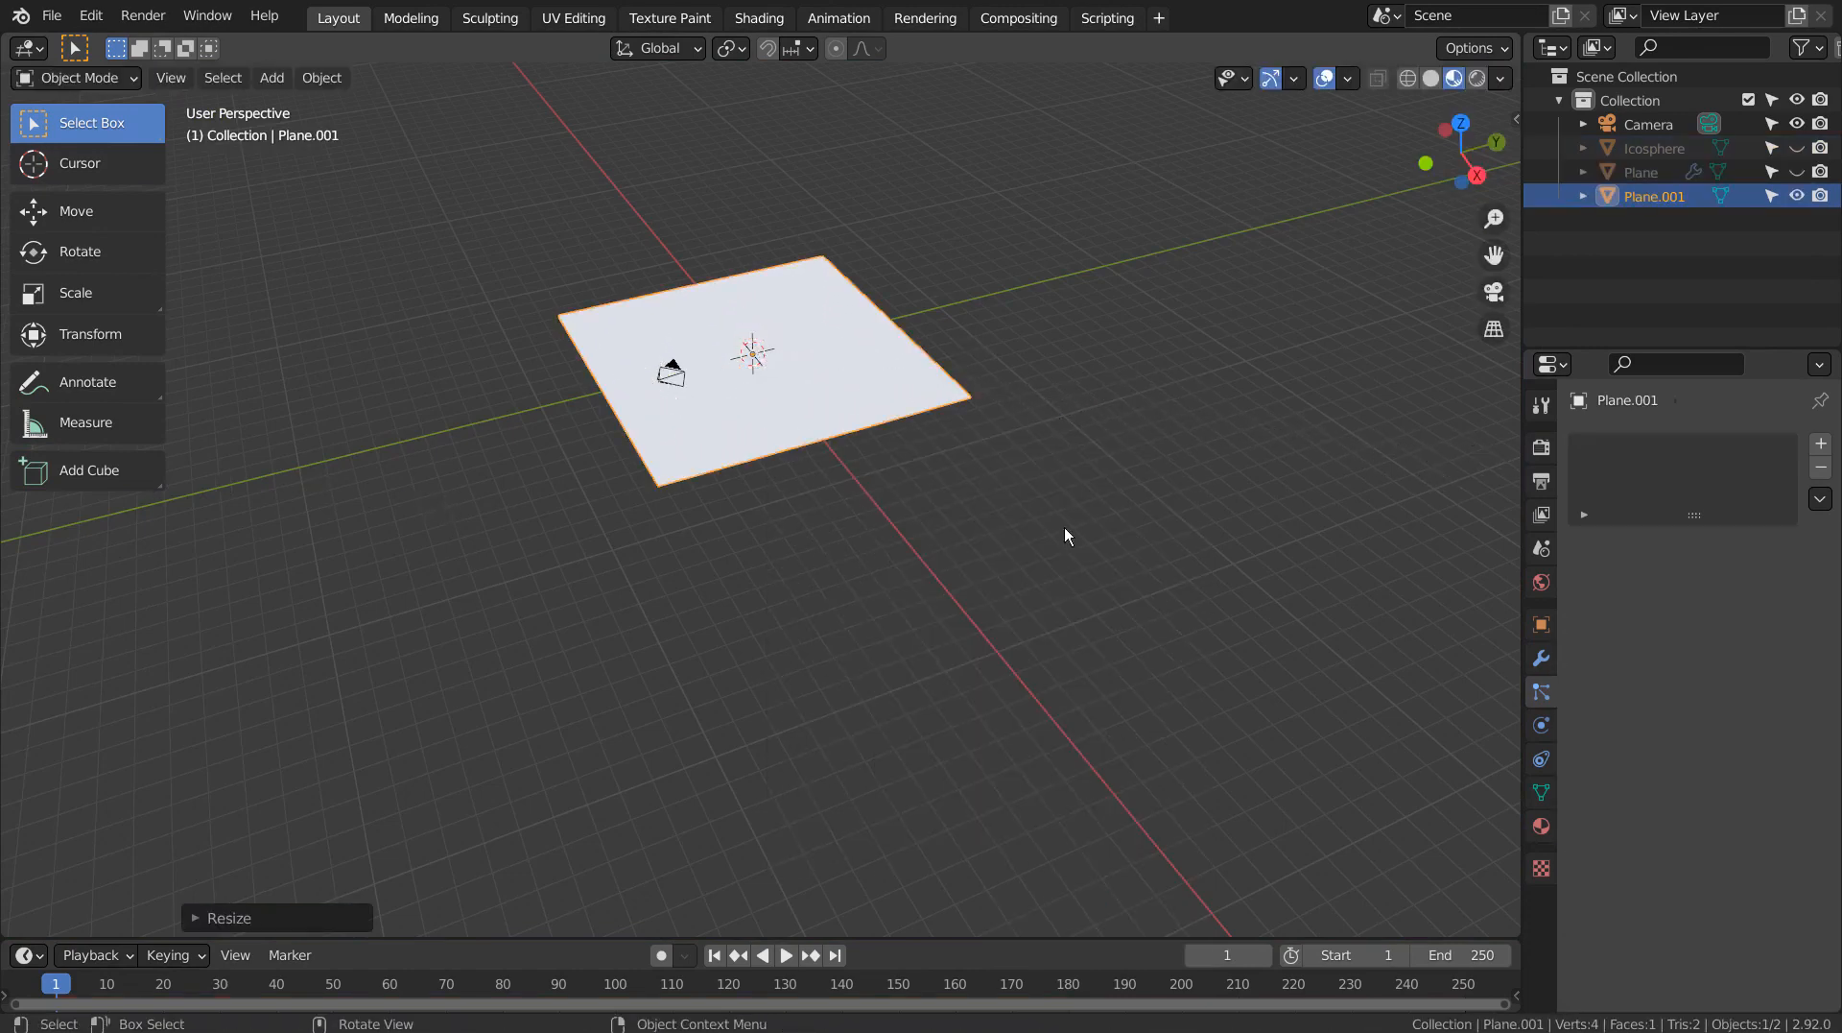
# Add an ico sphere at the origin with 1 subdivision.
pyautogui.click(1263, 286)
pyautogui.hotkey('shift', 'a')
pyautogui.moveTo(1263, 286)
pyautogui.click(1374, 379)
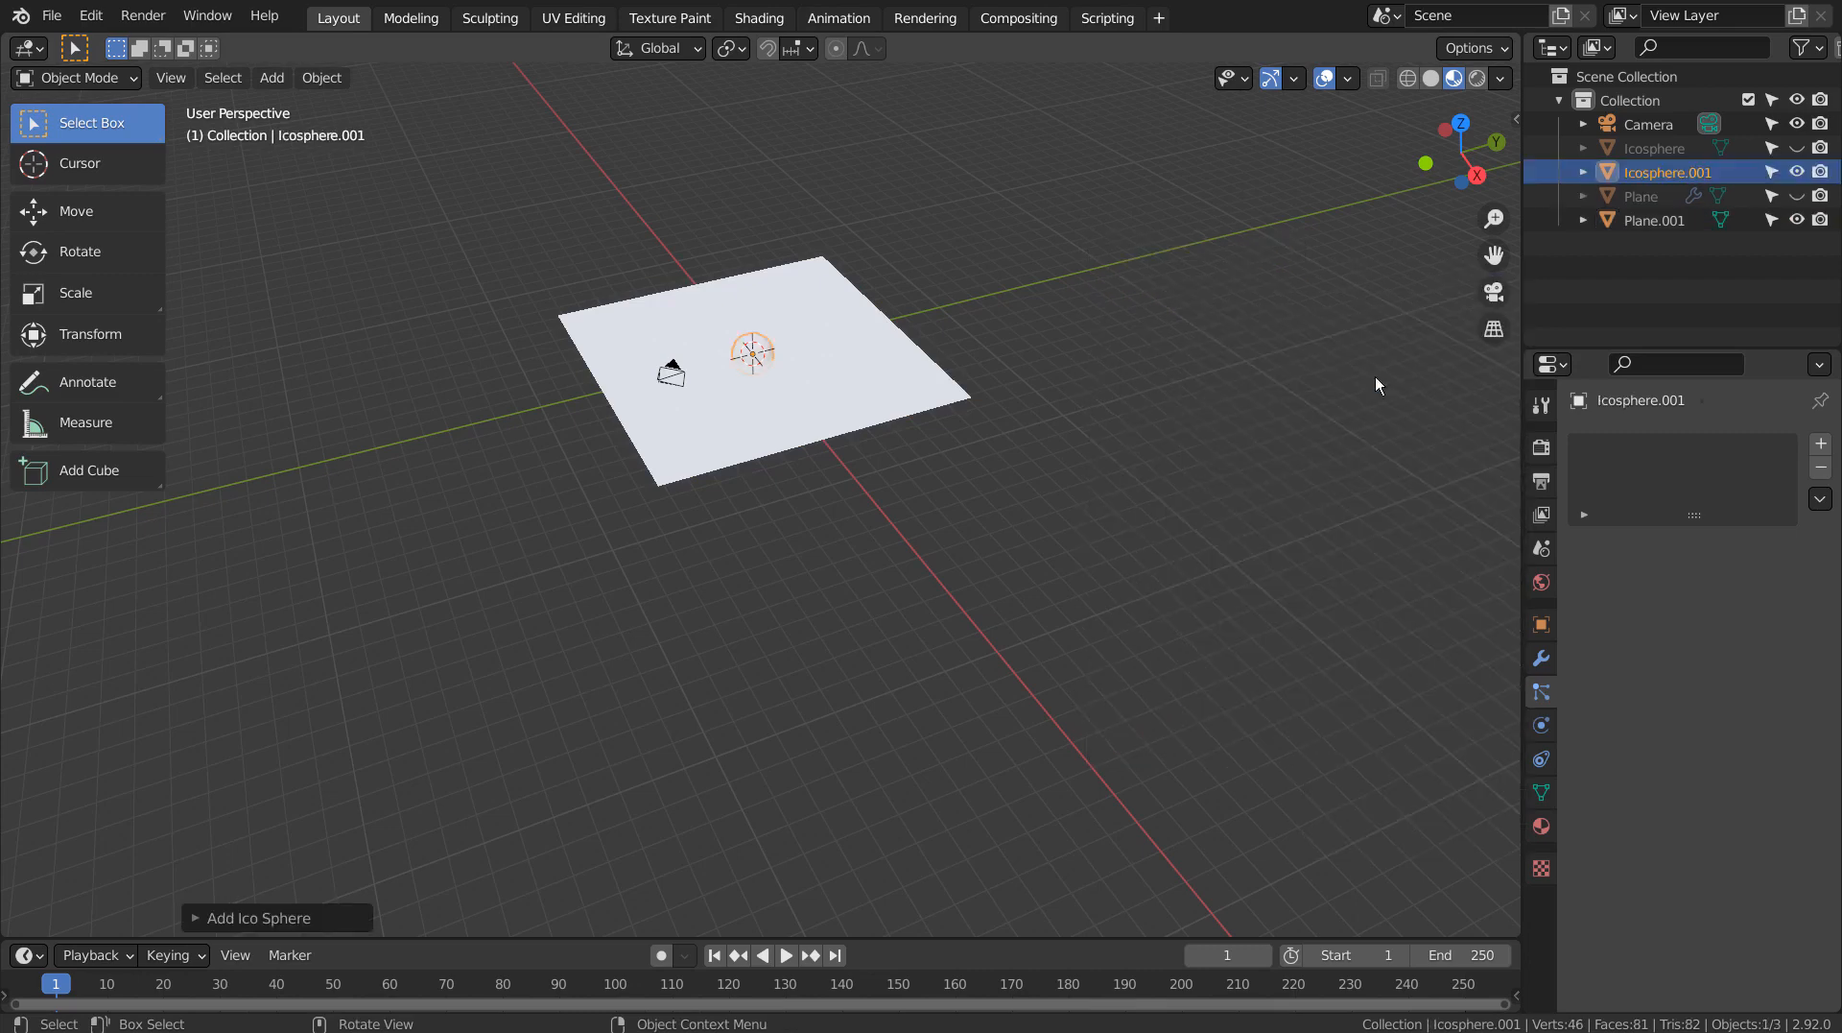
pyautogui.click(240, 918)
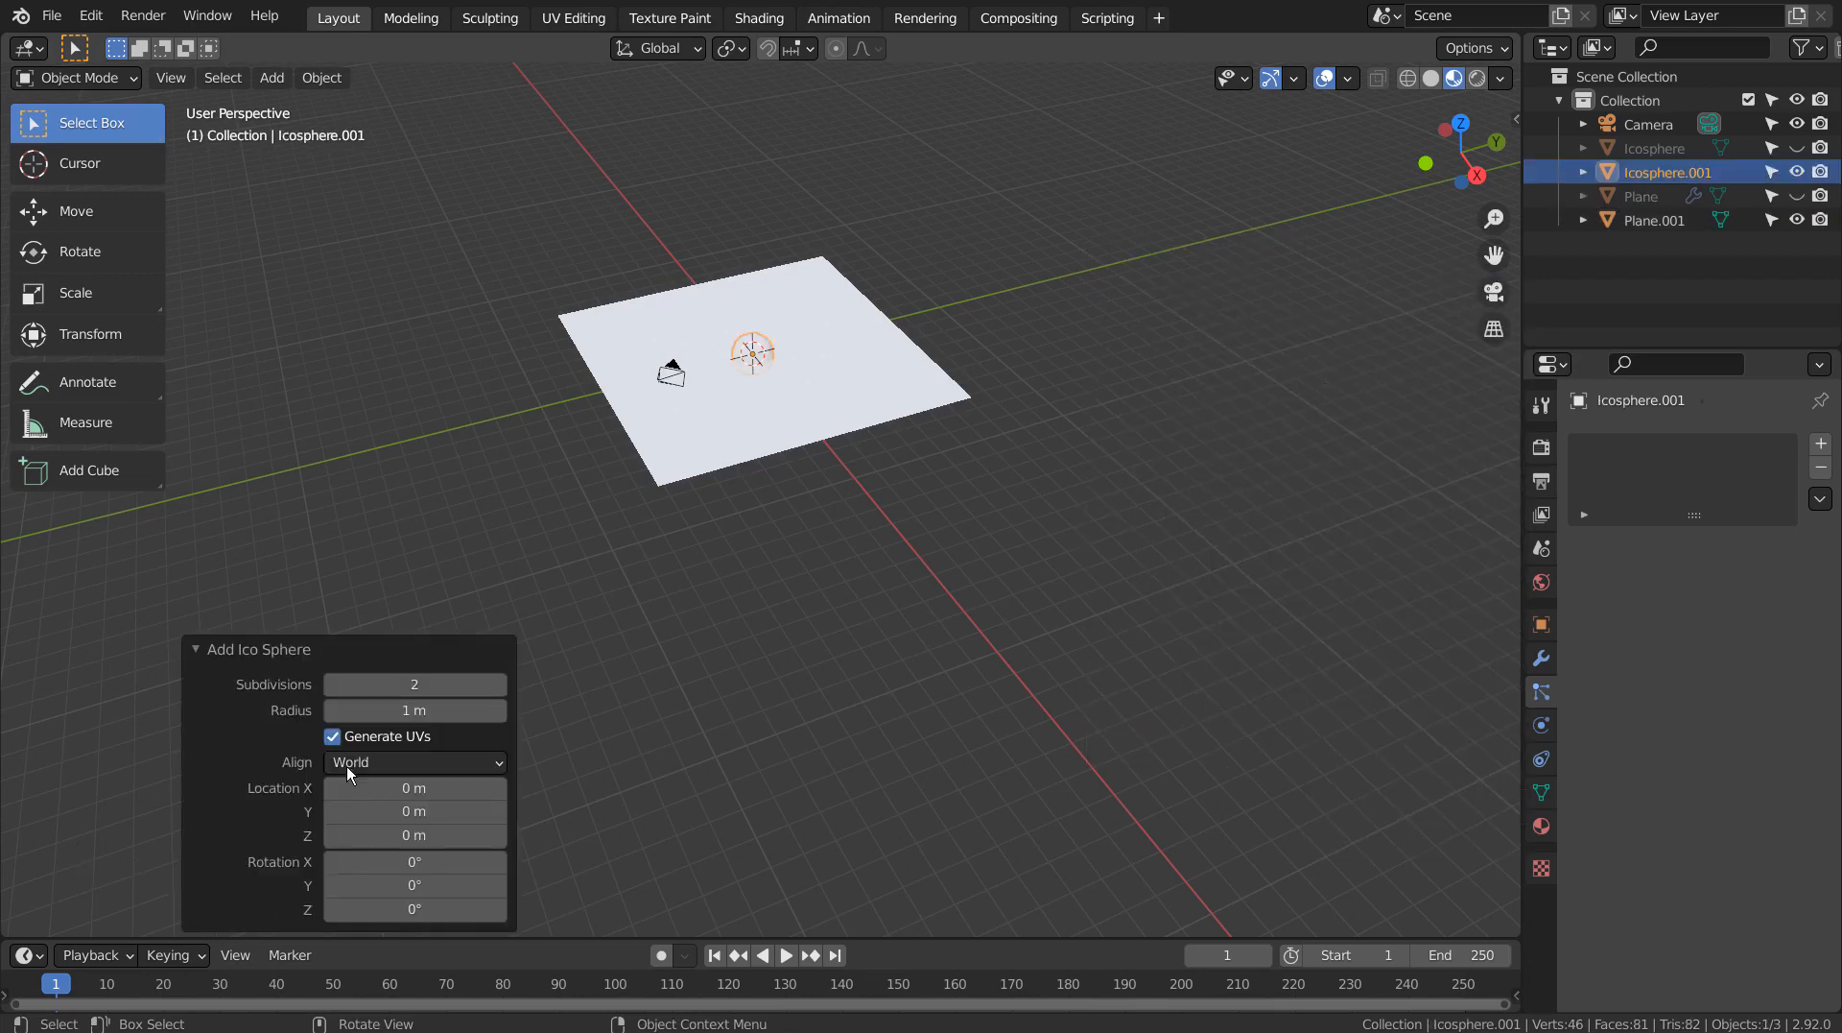
pyautogui.click(332, 683)
# Move the ico sphere about 14.9 m along the Y axis, just off the plane.
pyautogui.press('g')
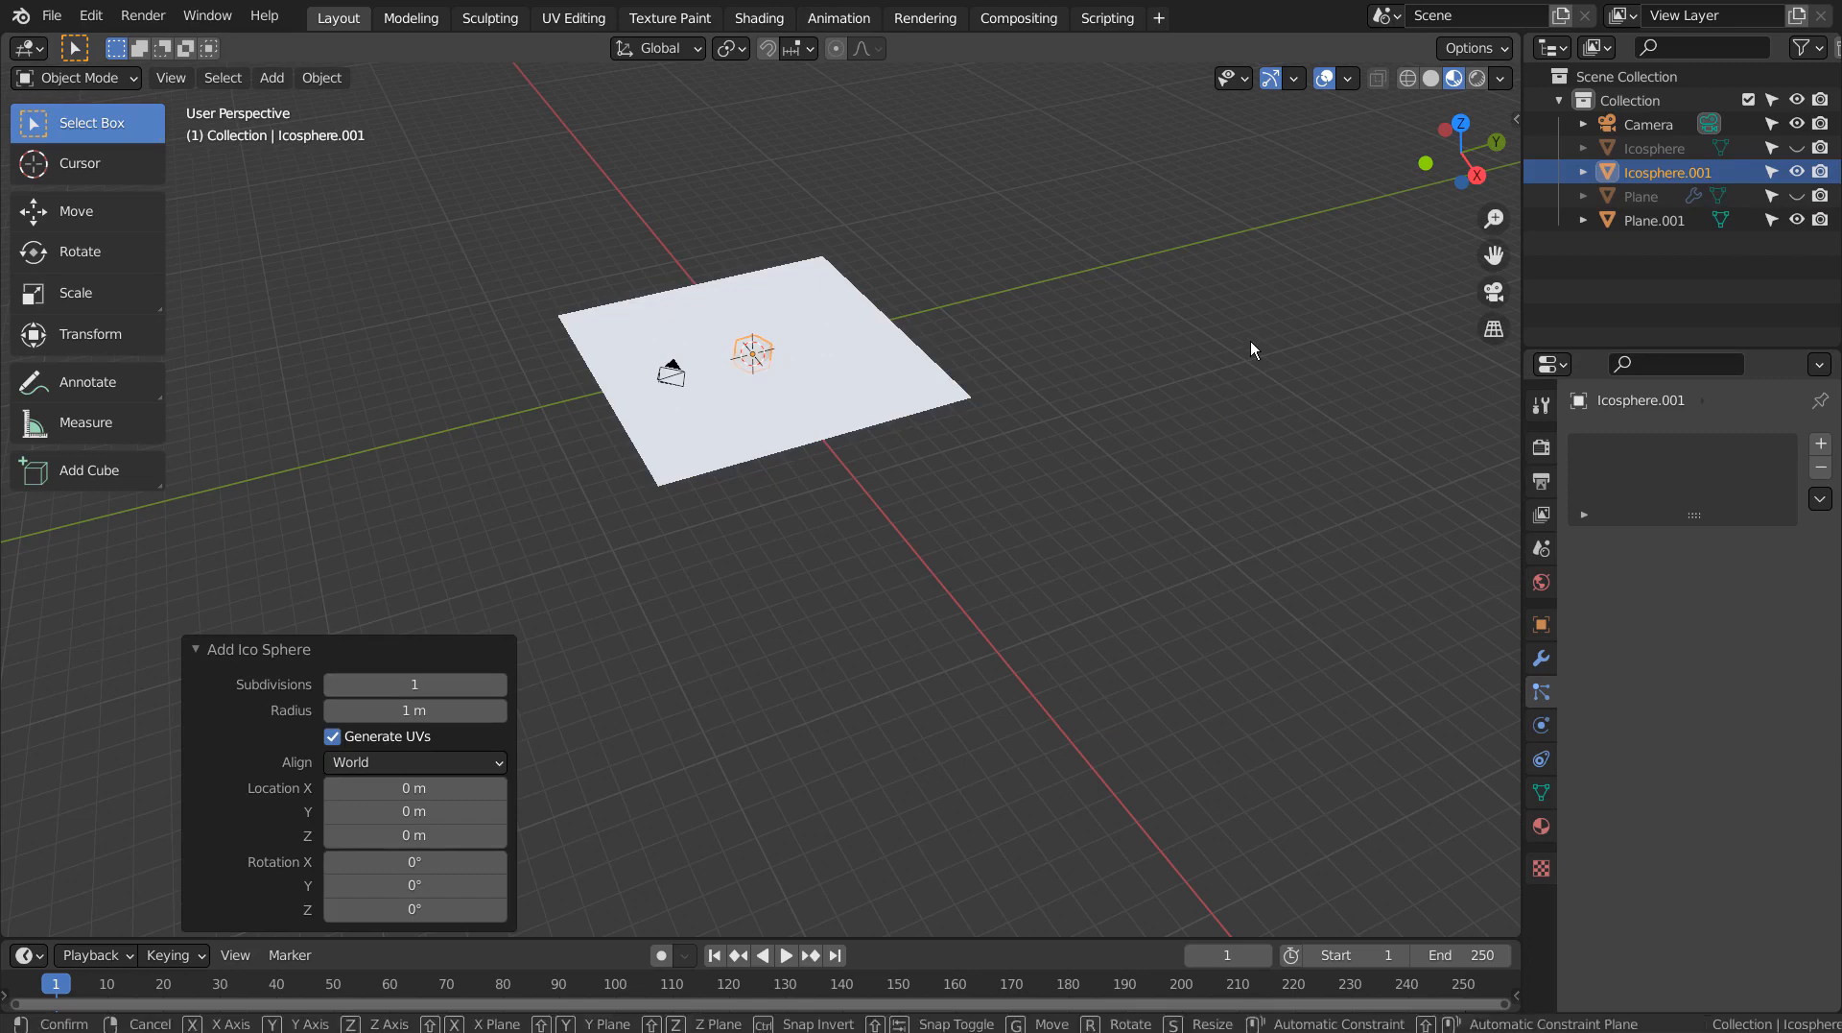
pyautogui.press('y')
pyautogui.click(1428, 250)
pyautogui.moveTo(1428, 249); pyautogui.dragTo(658, 476, button='middle')
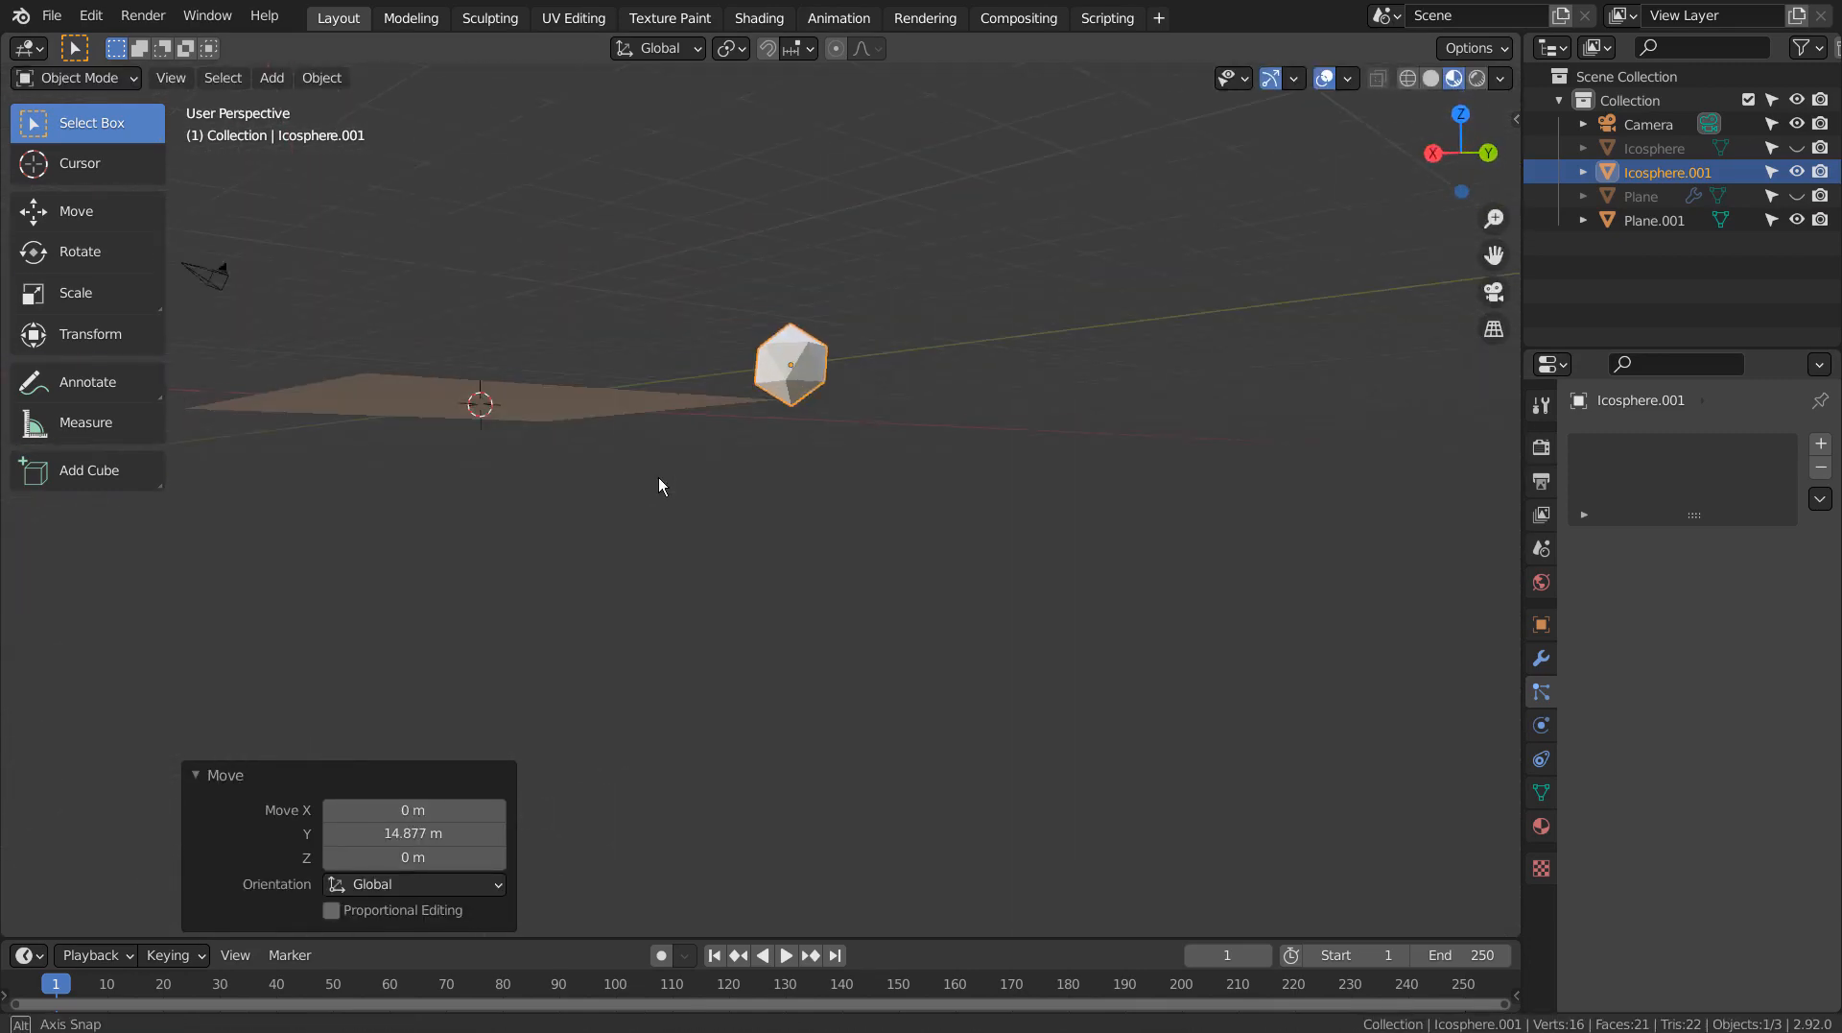
pyautogui.click(775, 343)
# Give the ico sphere a new material with an Emission surface at strength 35.
pyautogui.click(1542, 446)
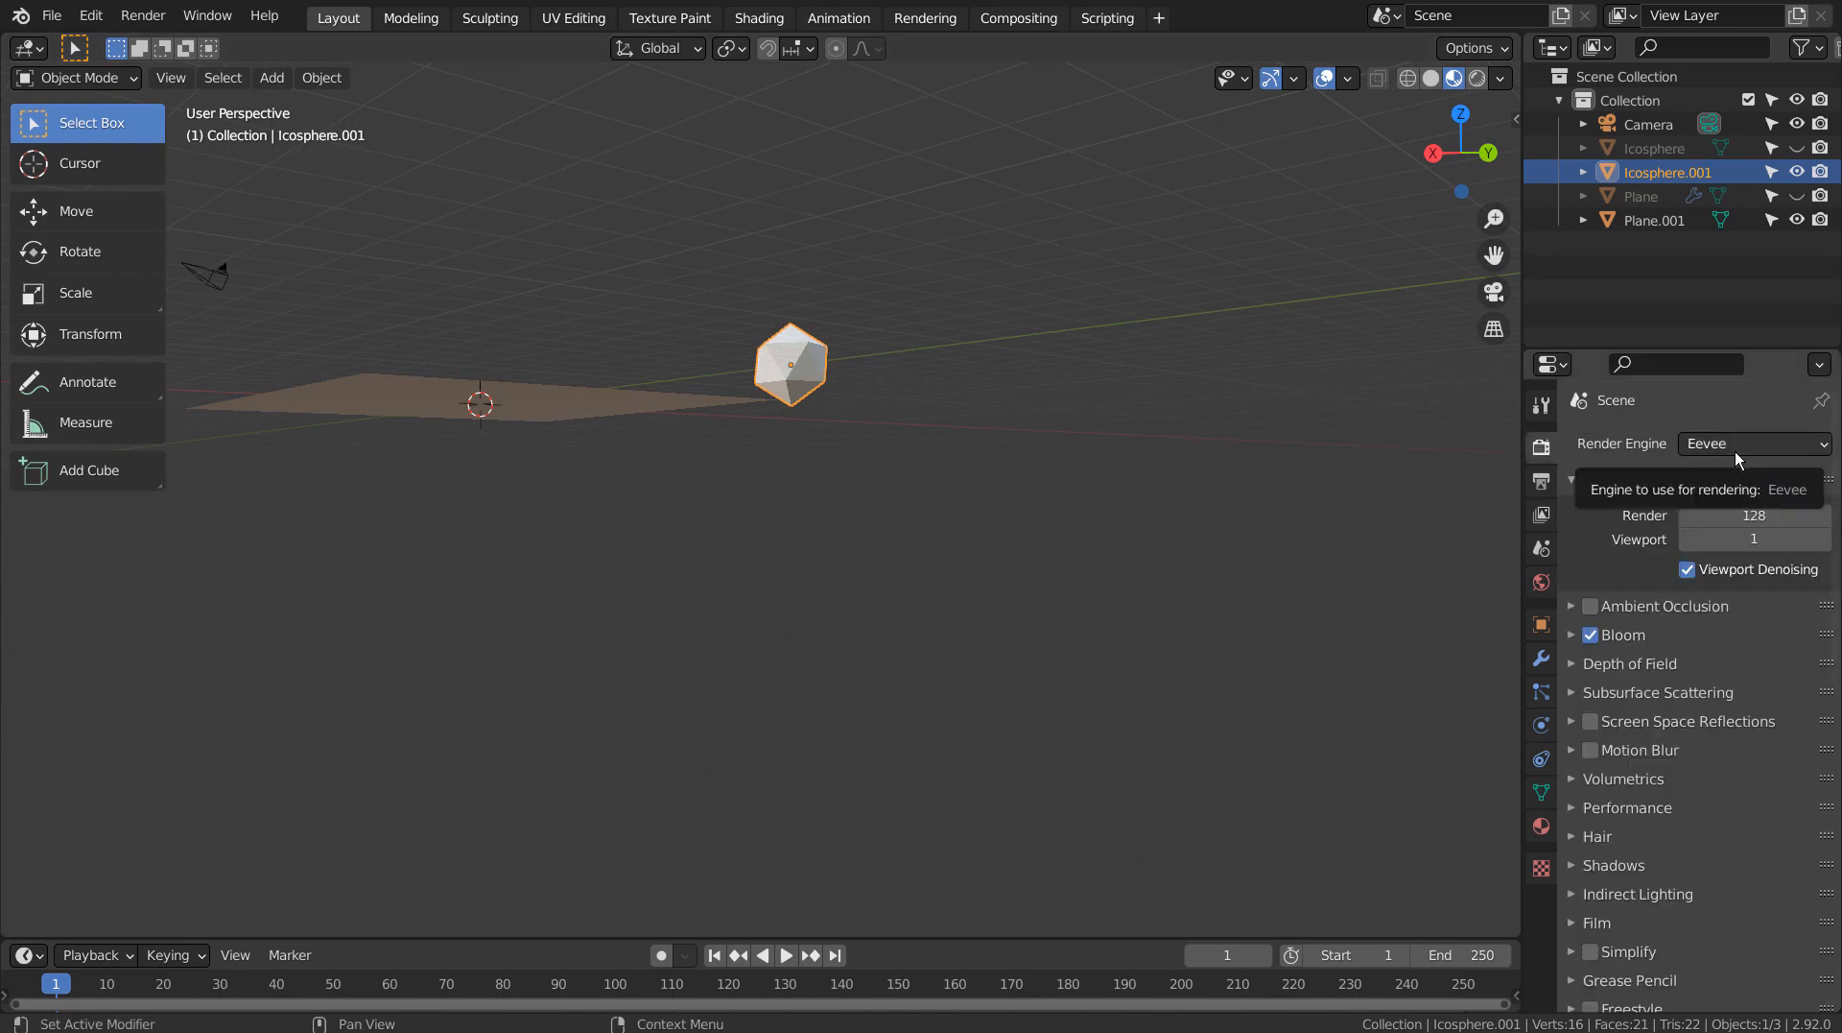
pyautogui.click(1541, 825)
pyautogui.click(1699, 545)
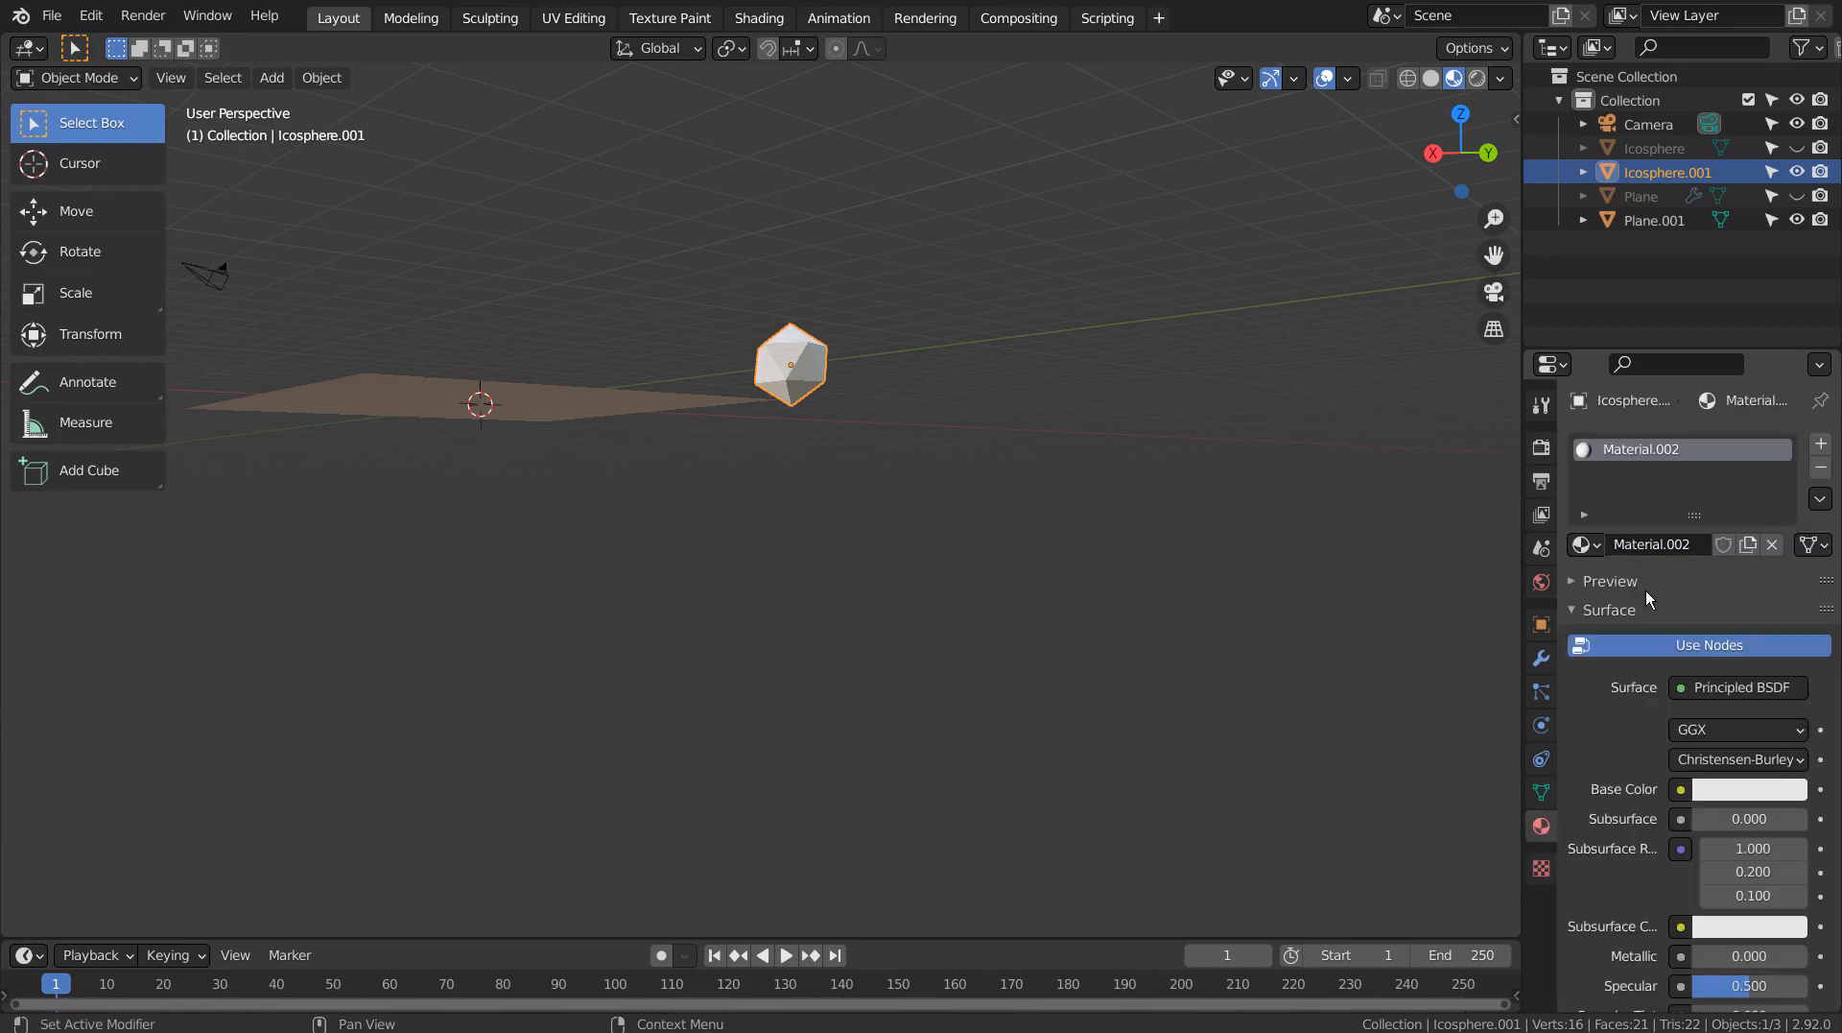
pyautogui.click(1681, 685)
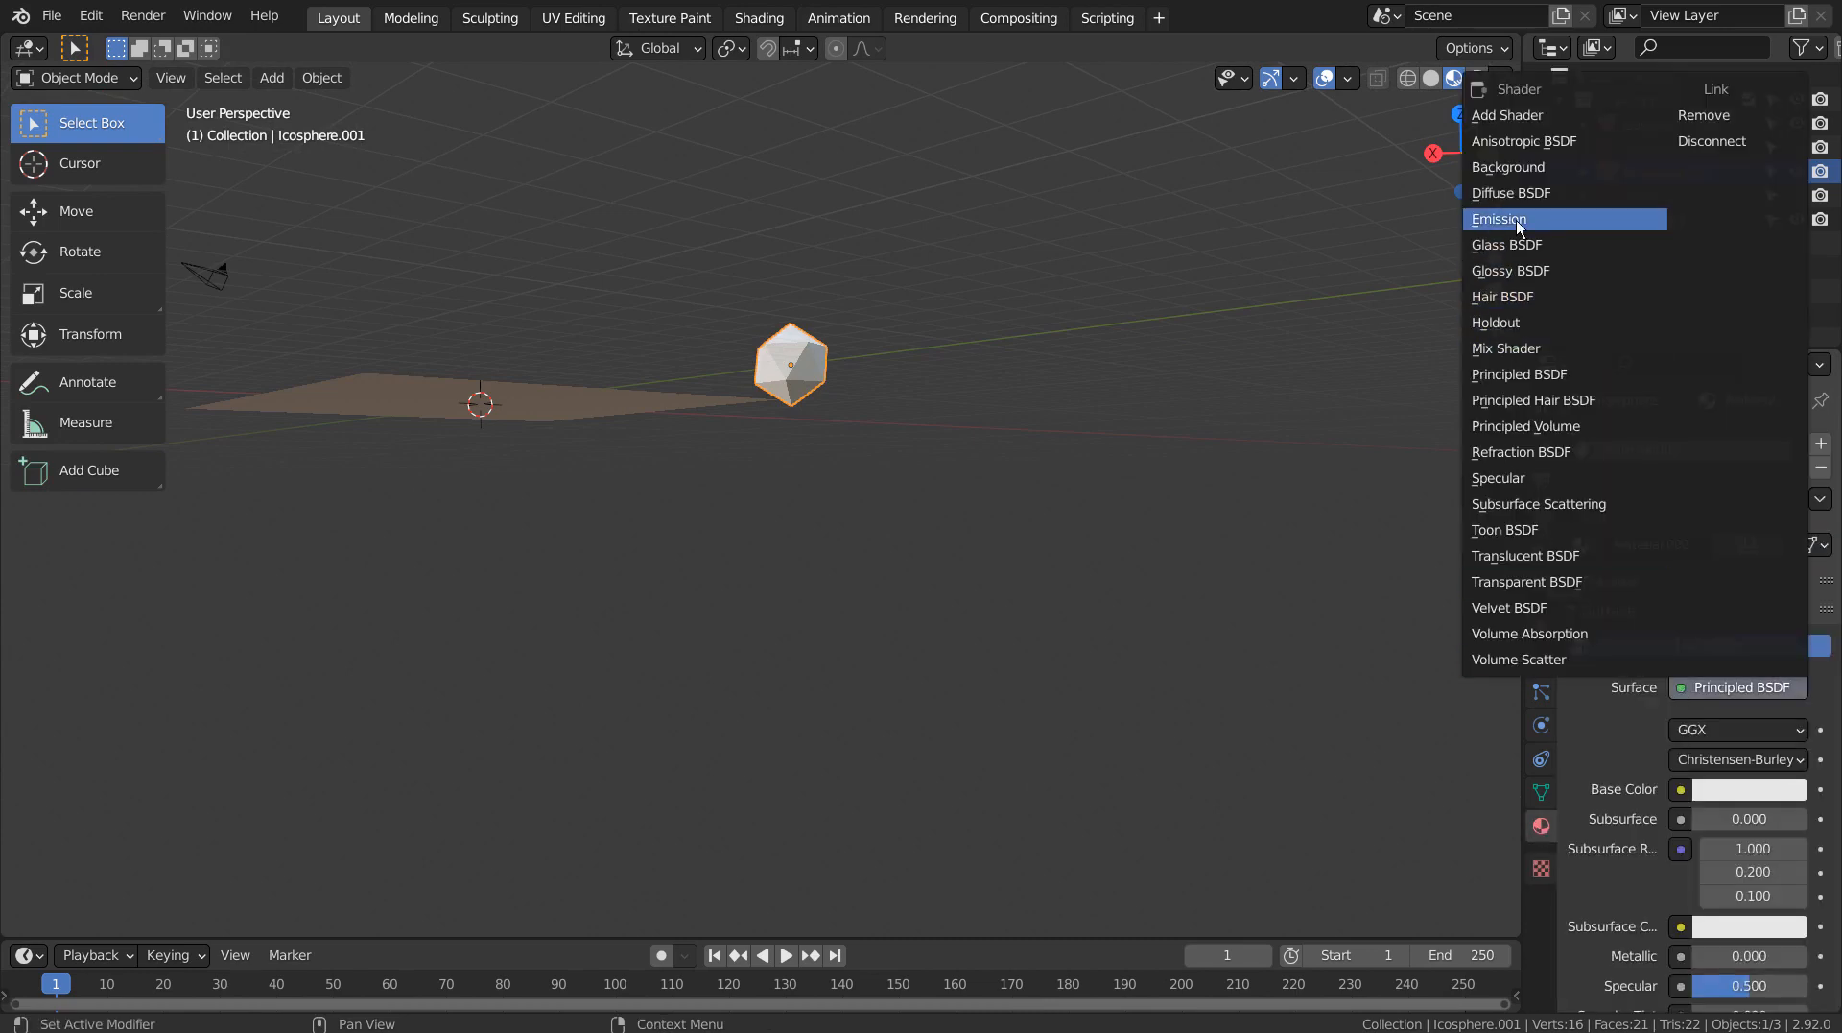
pyautogui.click(1598, 228)
pyautogui.doubleClick(1748, 760)
pyautogui.write('35')
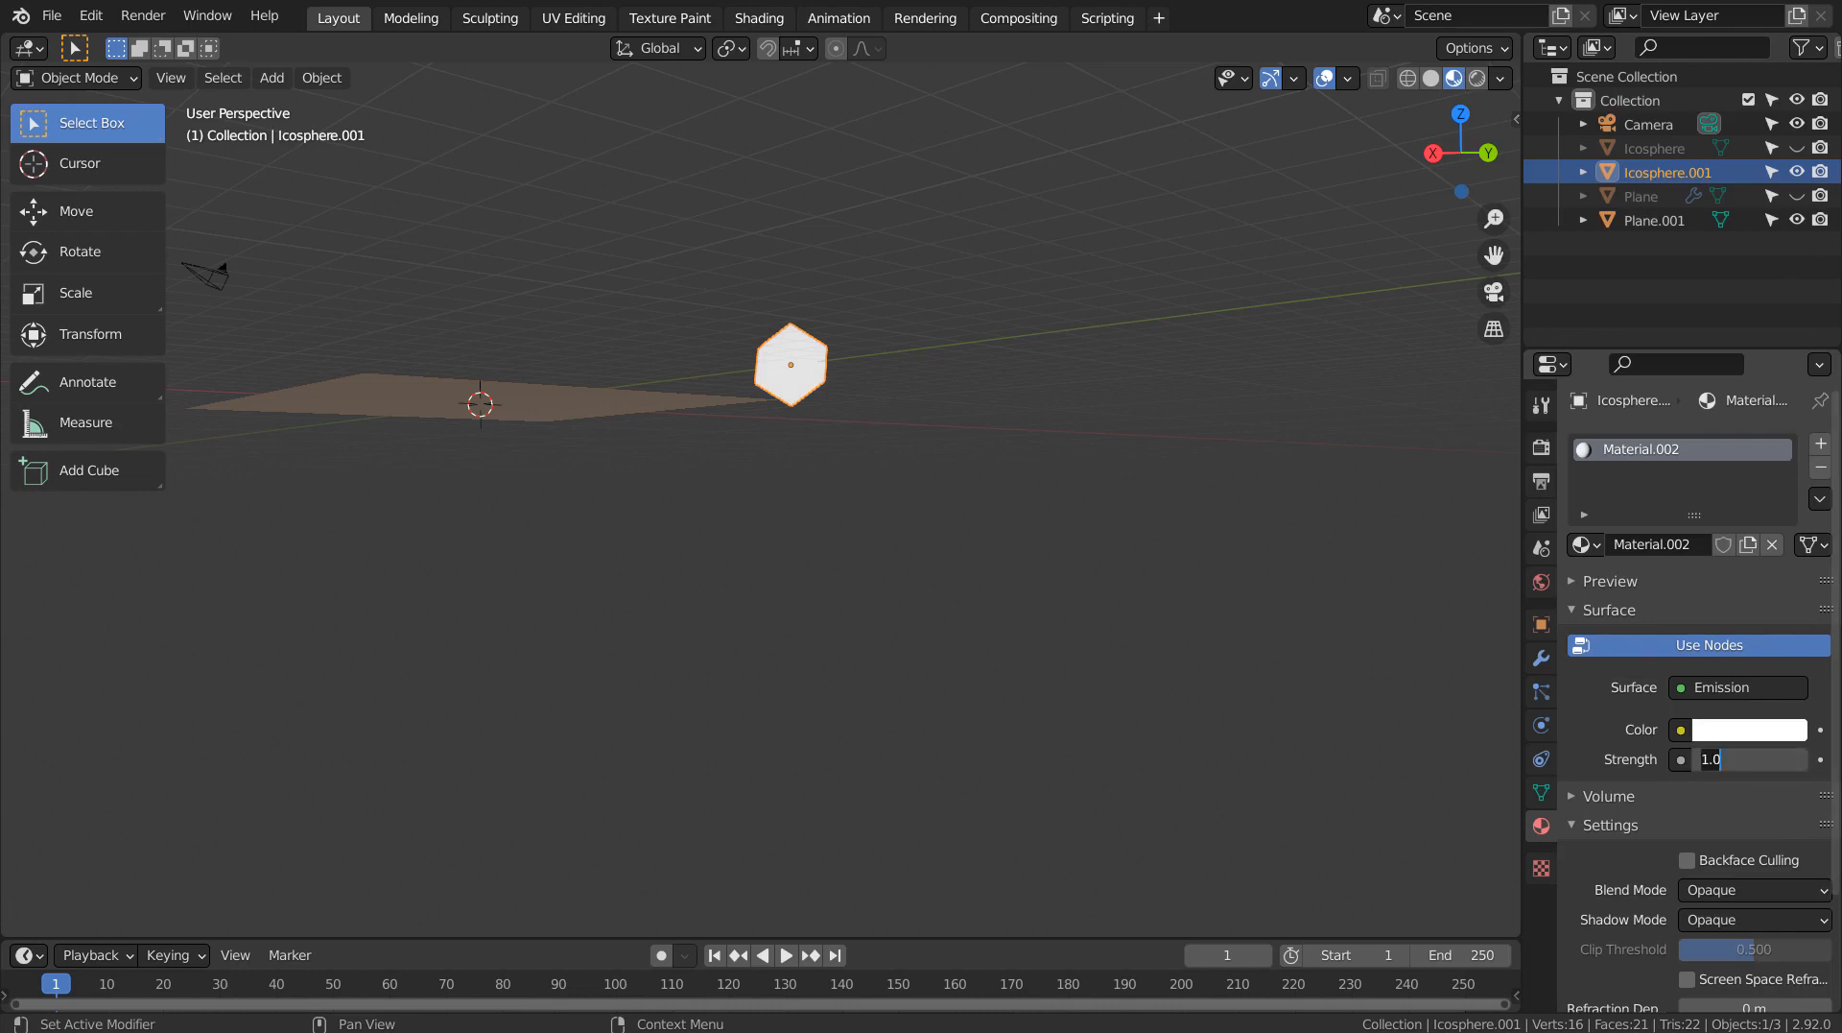
pyautogui.press('Return')
# Set the emission color of the ico sphere's material to a warm yellow-orange.
pyautogui.click(1737, 729)
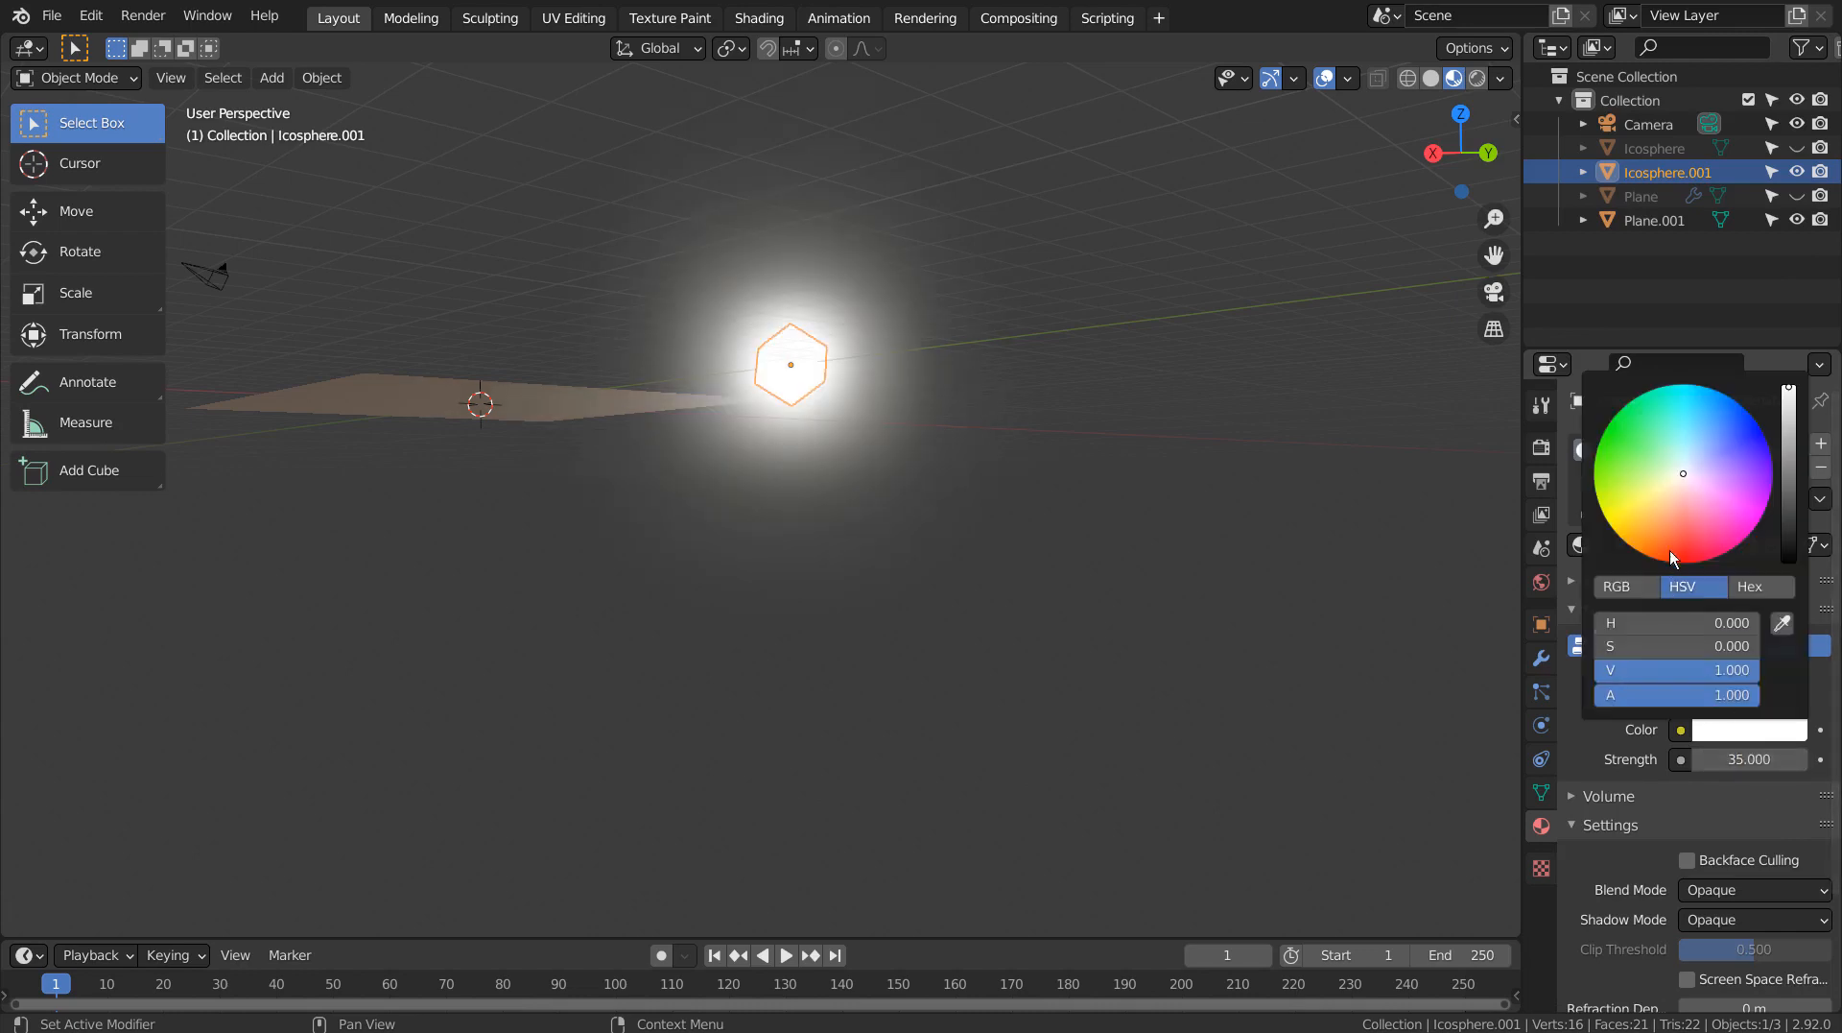
pyautogui.click(1670, 548)
pyautogui.moveTo(1670, 547); pyautogui.dragTo(1662, 528)
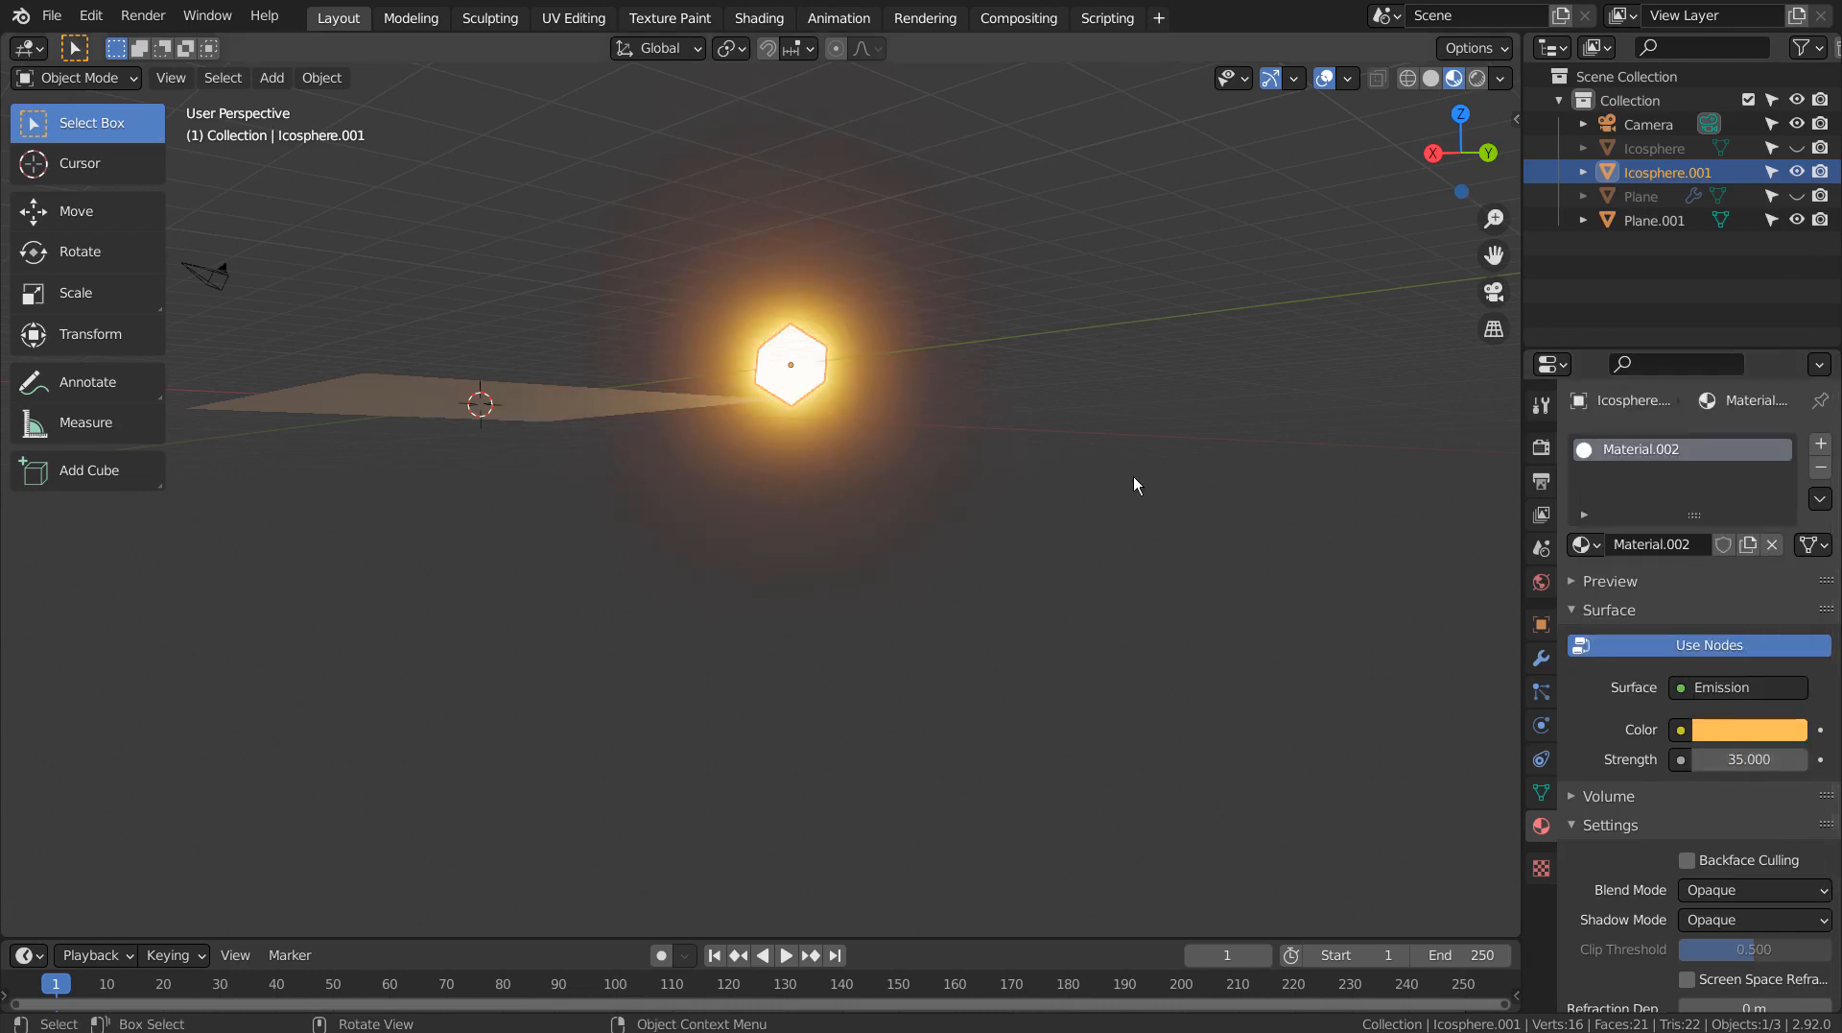
# Scale the ico sphere by about 1.07 and move it about 6.76 m further along the Y axis.
pyautogui.moveTo(857, 603)
pyautogui.mouseDown(button='middle')
pyautogui.moveTo(1053, 596)
pyautogui.moveTo(1110, 624)
pyautogui.moveTo(867, 658)
pyautogui.moveTo(864, 601)
pyautogui.mouseUp(button='middle')
pyautogui.click(793, 272)
pyautogui.press('s')
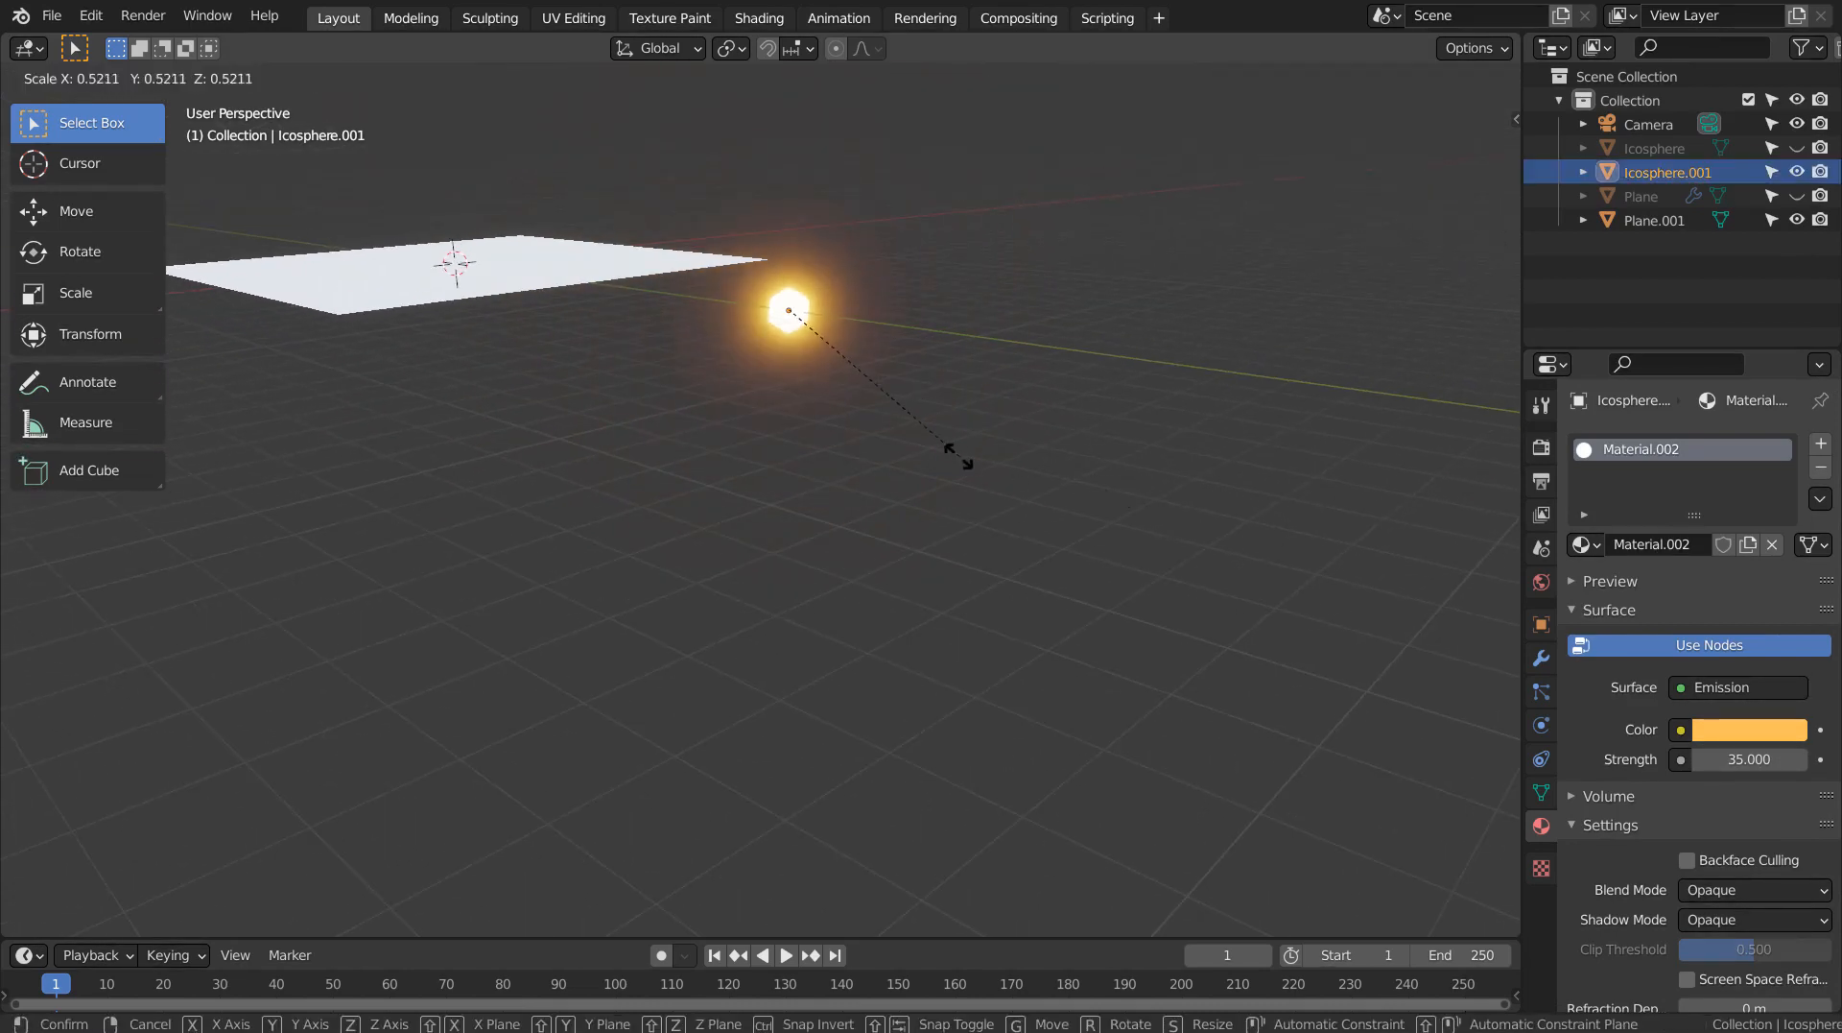
pyautogui.click(1206, 510)
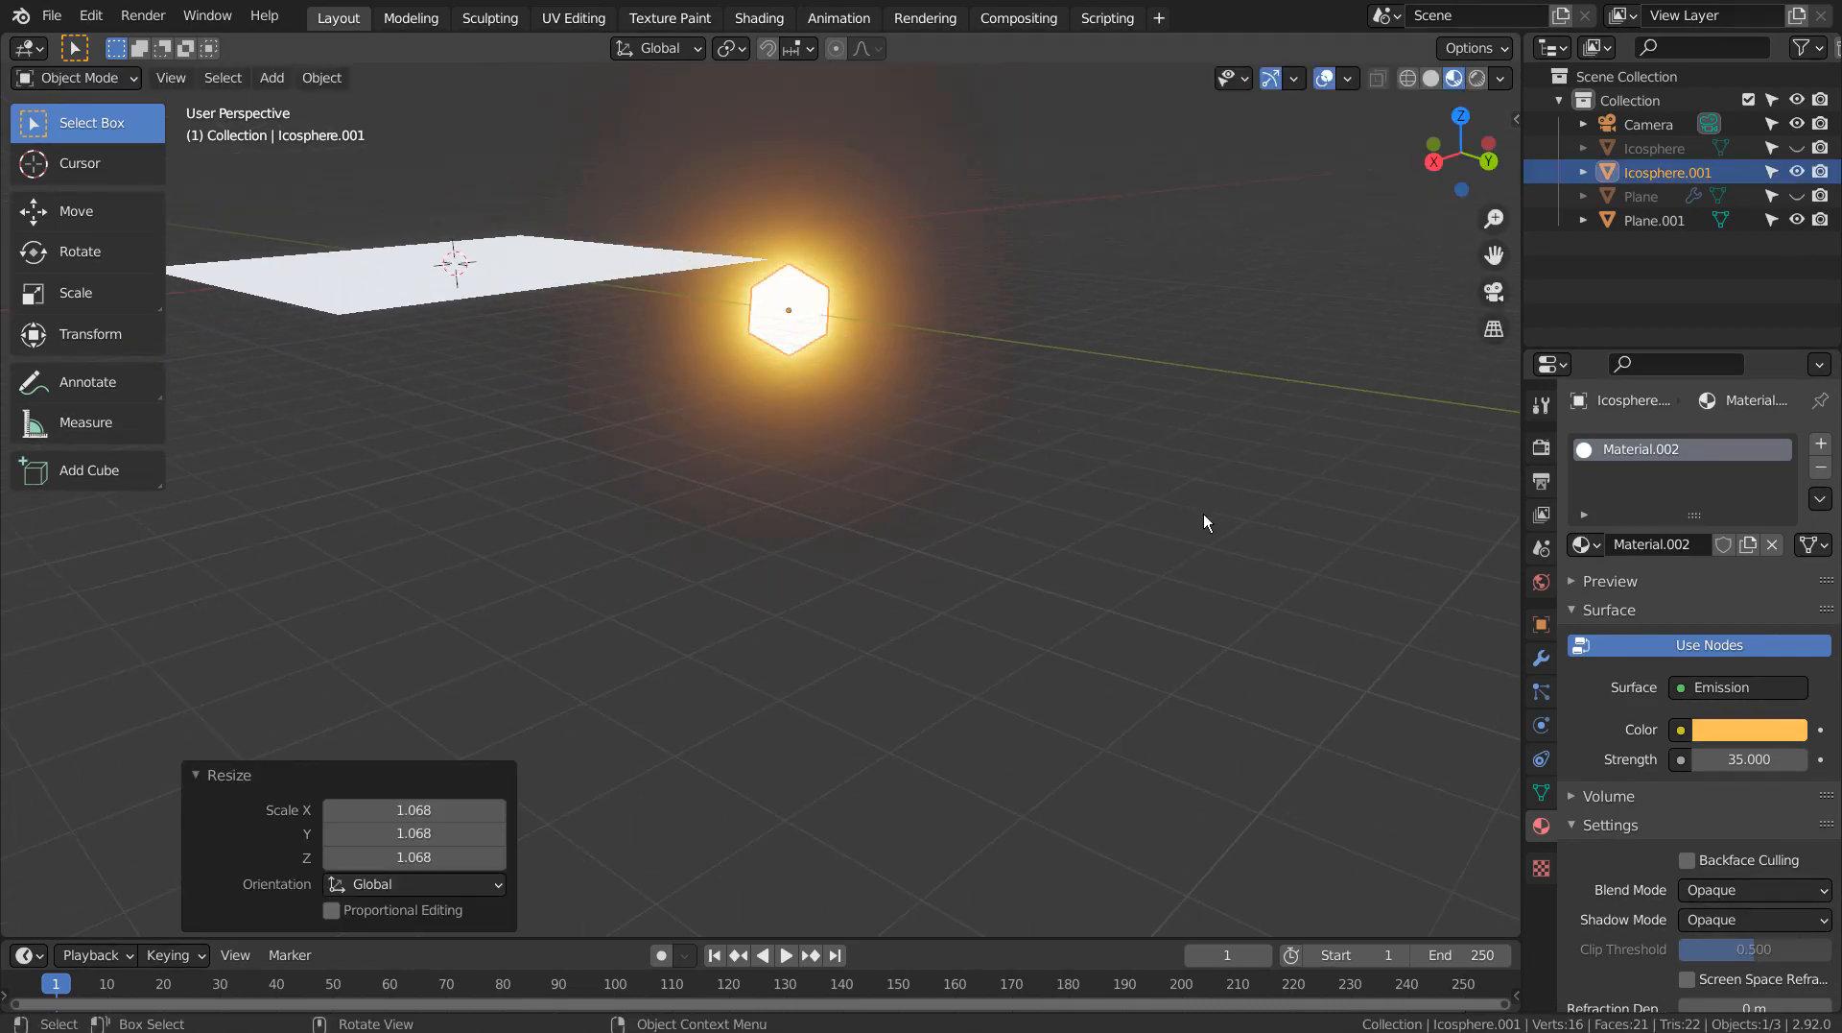
pyautogui.press('g')
pyautogui.press('y')
pyautogui.click(1470, 540)
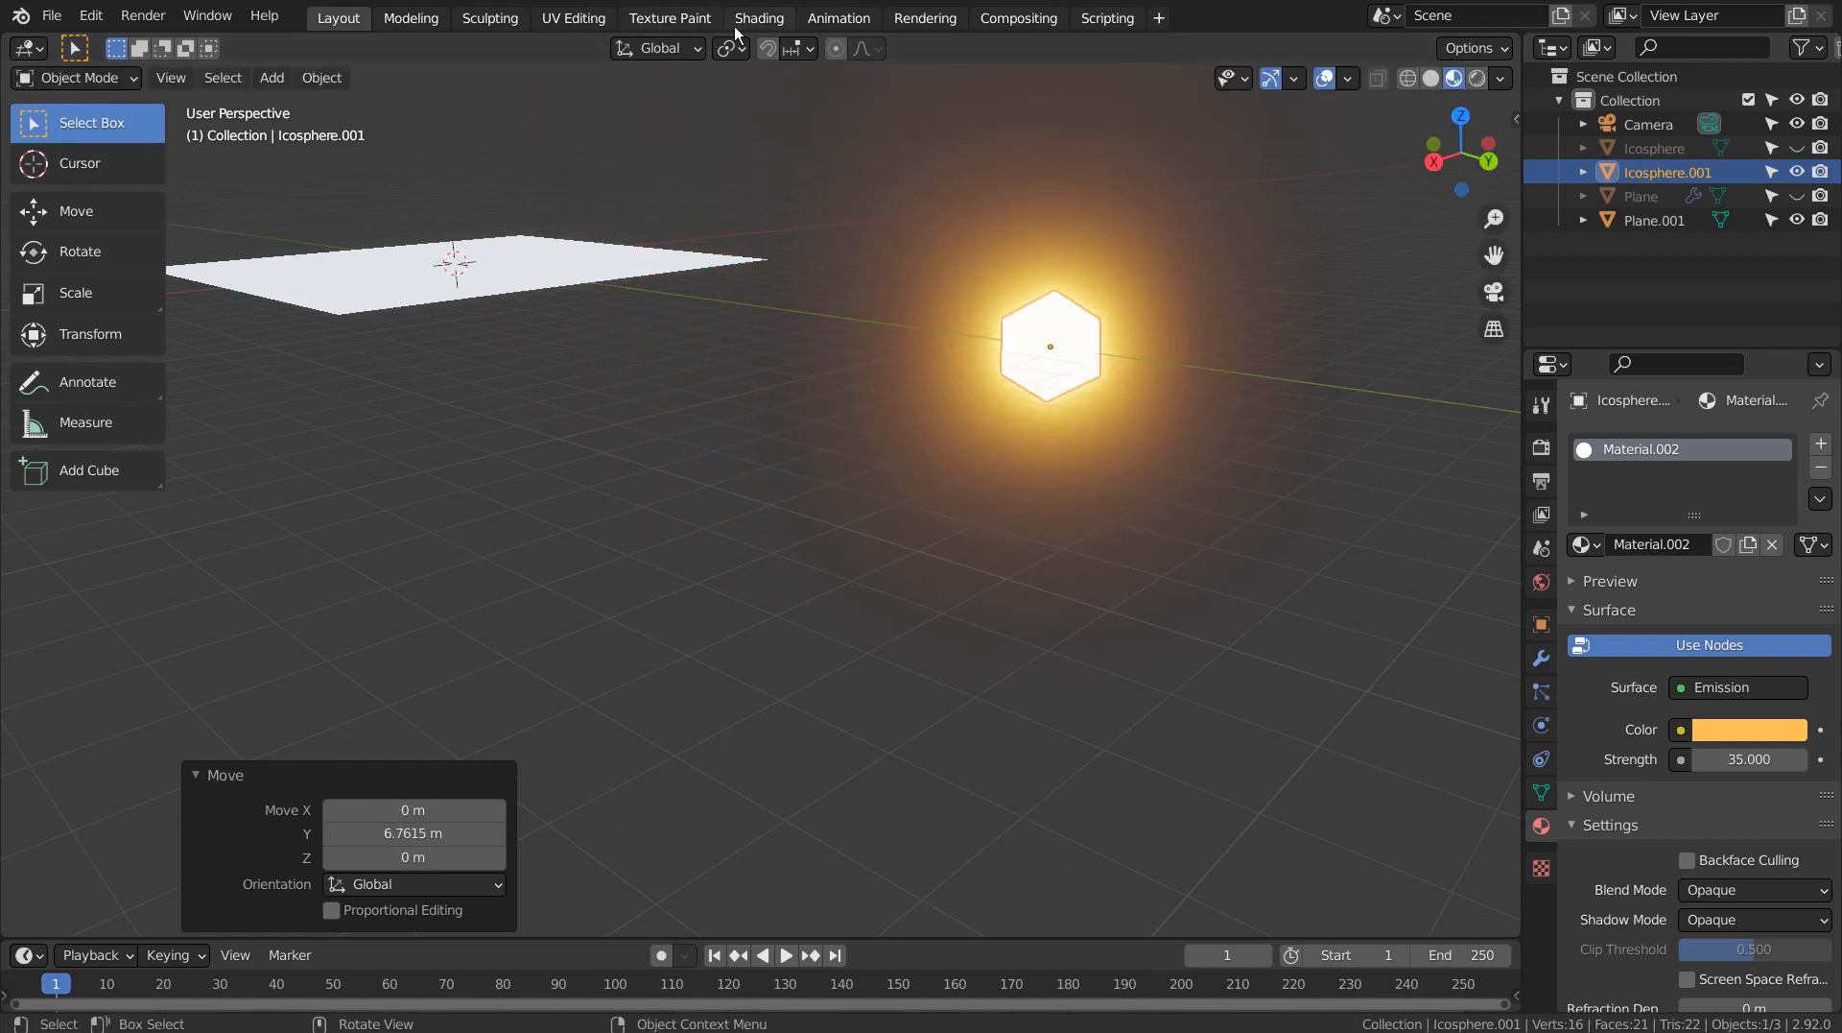
# Switch to the Shading workspace and add an Object Info node to the far left of the Emission node.
pyautogui.click(758, 19)
pyautogui.hotkey('shift', 'a')
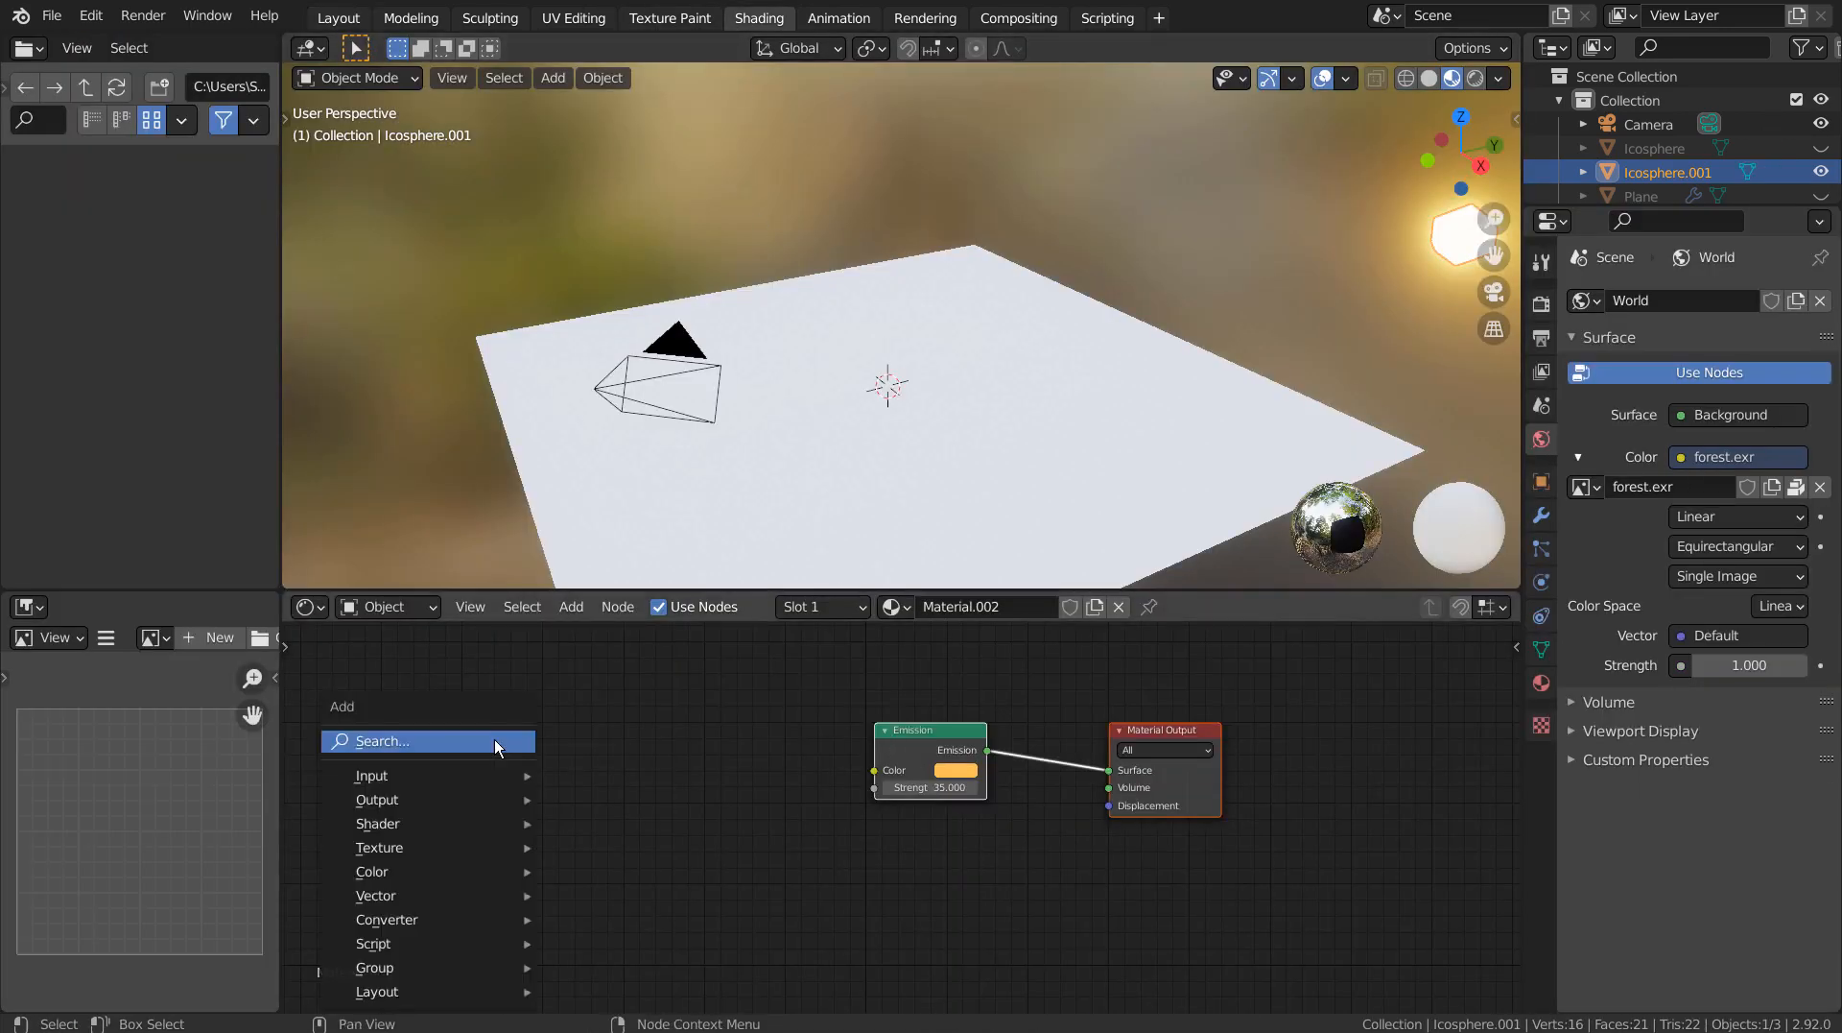
pyautogui.click(494, 739)
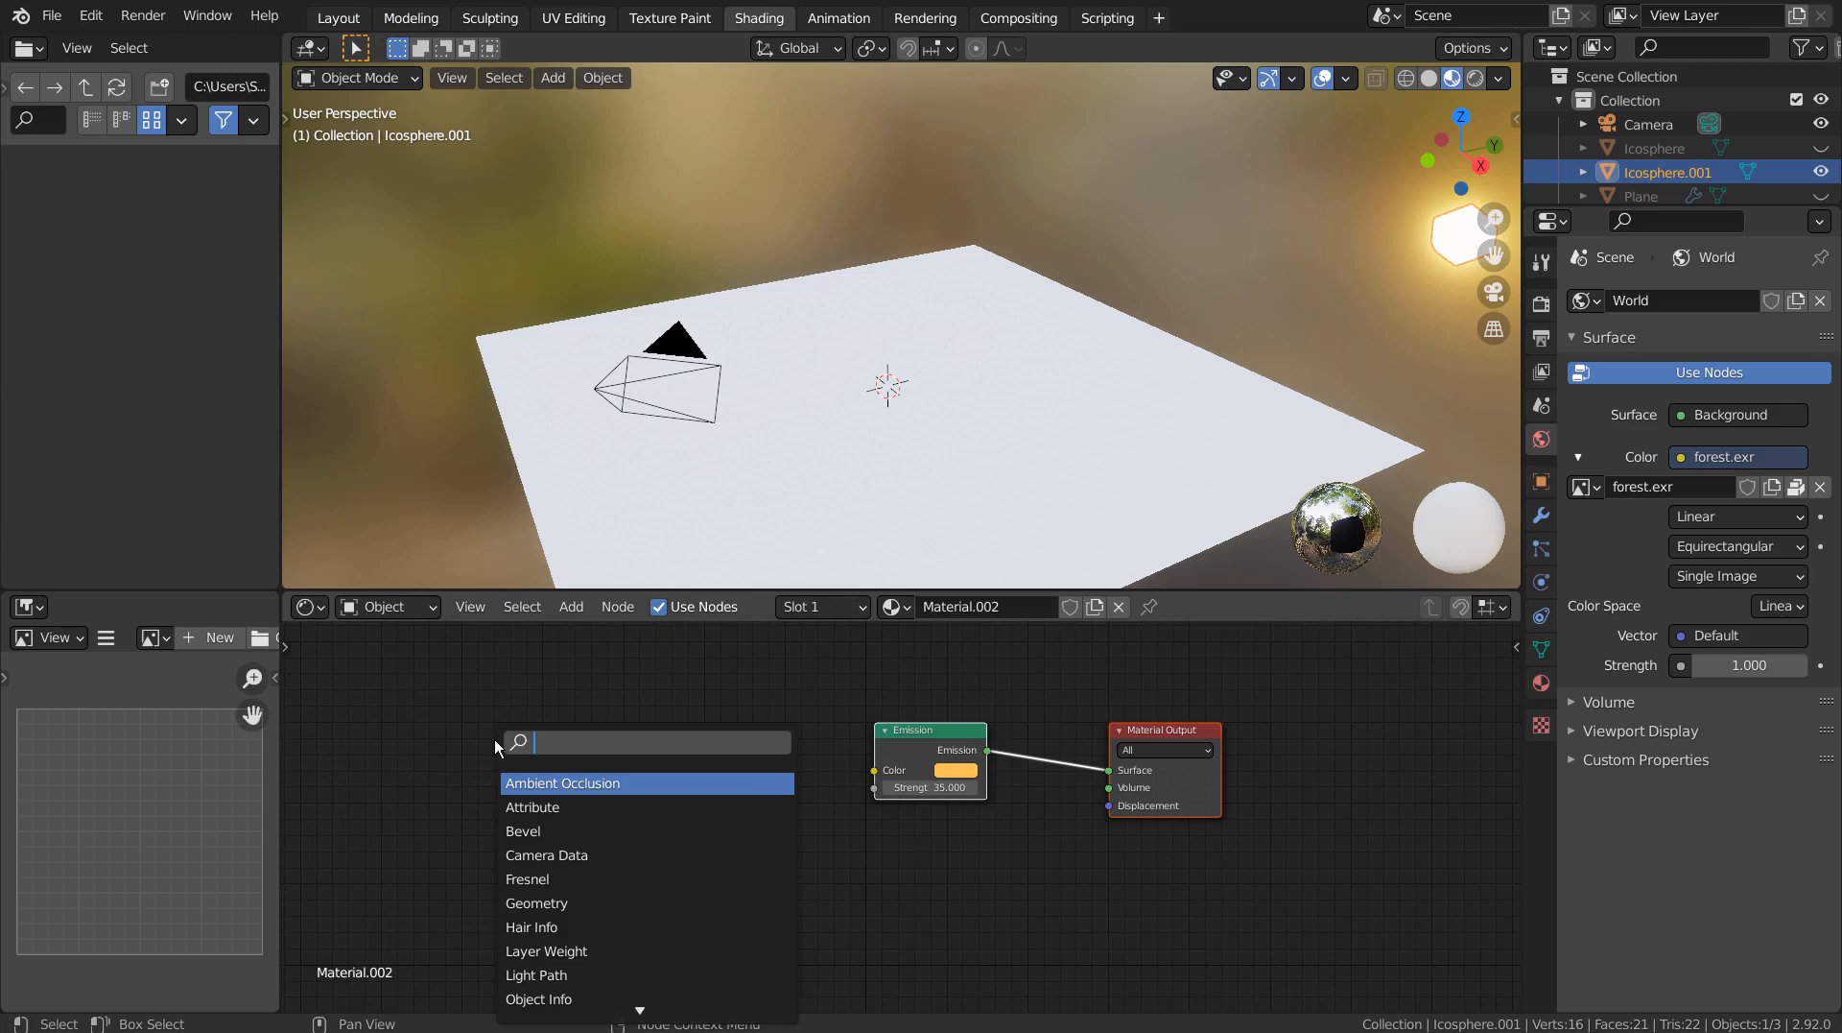
pyautogui.write('obj')
pyautogui.press('Return')
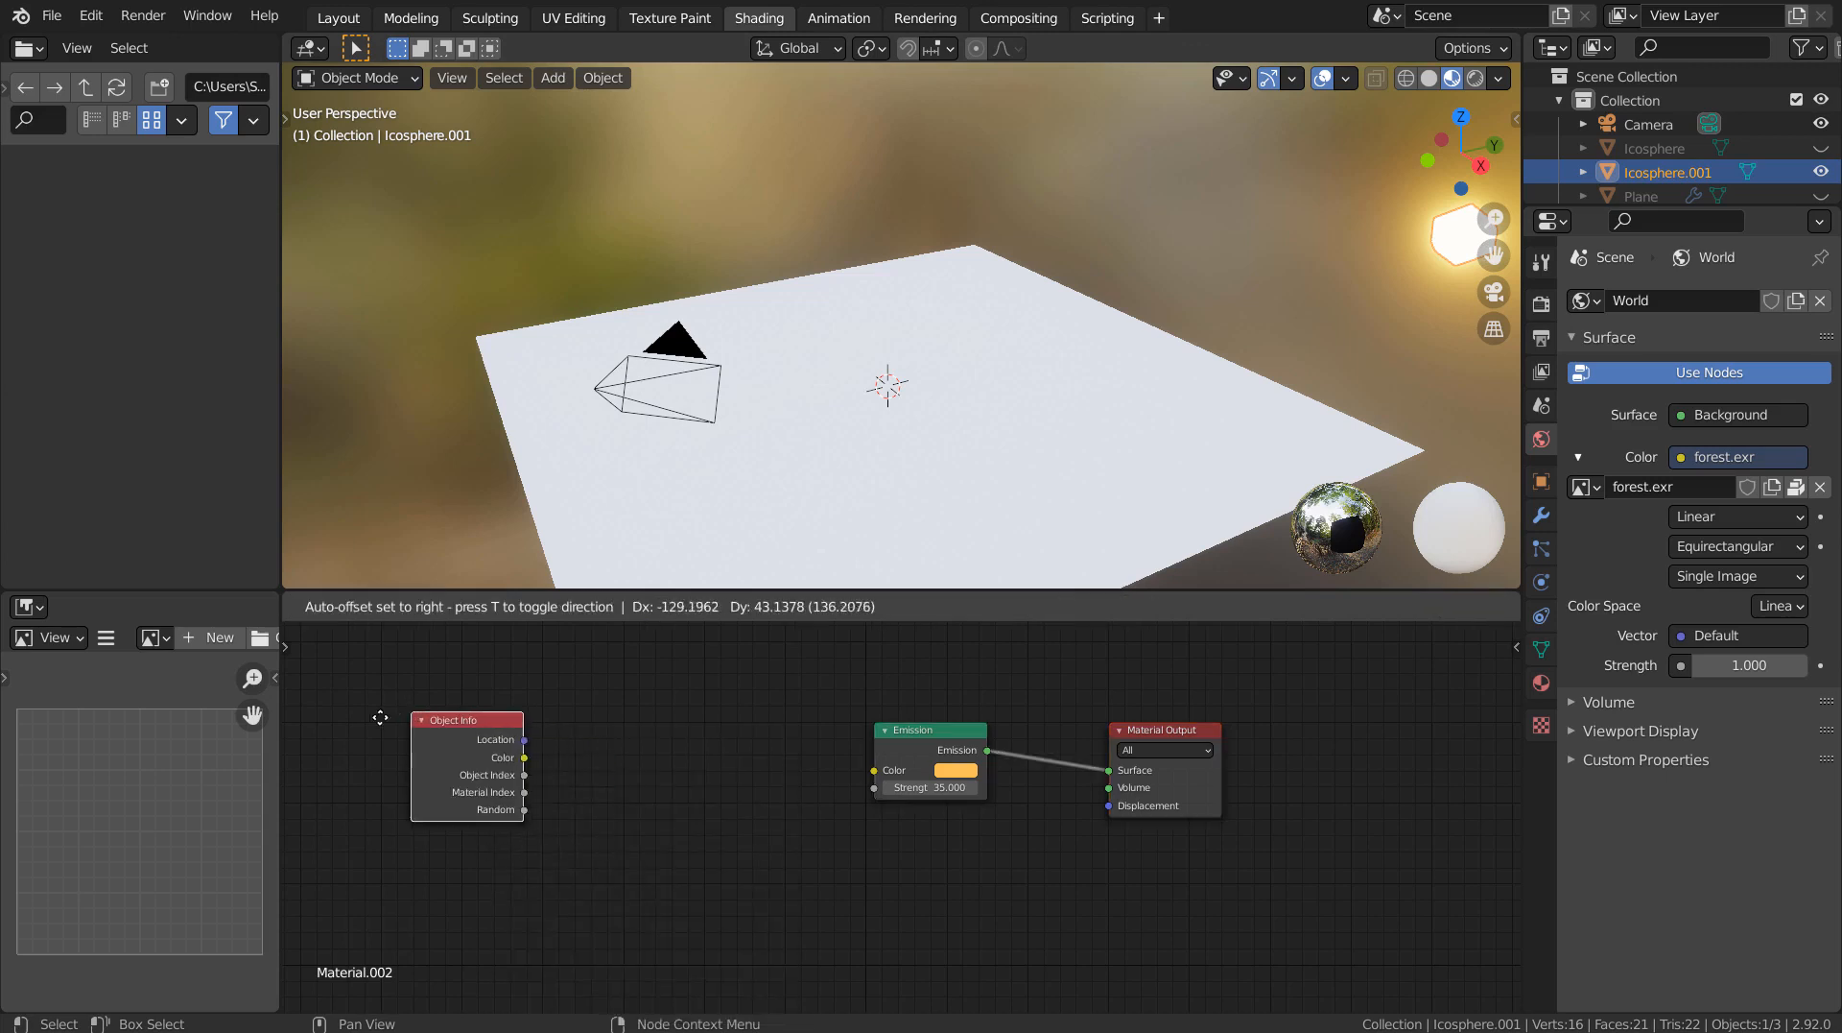
pyautogui.click(352, 723)
# Add a ColorRamp node and wire it between Object Info's Random output and the Emission node's Color input.
pyautogui.hotkey('shift', 'a')
pyautogui.click(597, 691)
pyautogui.write('col')
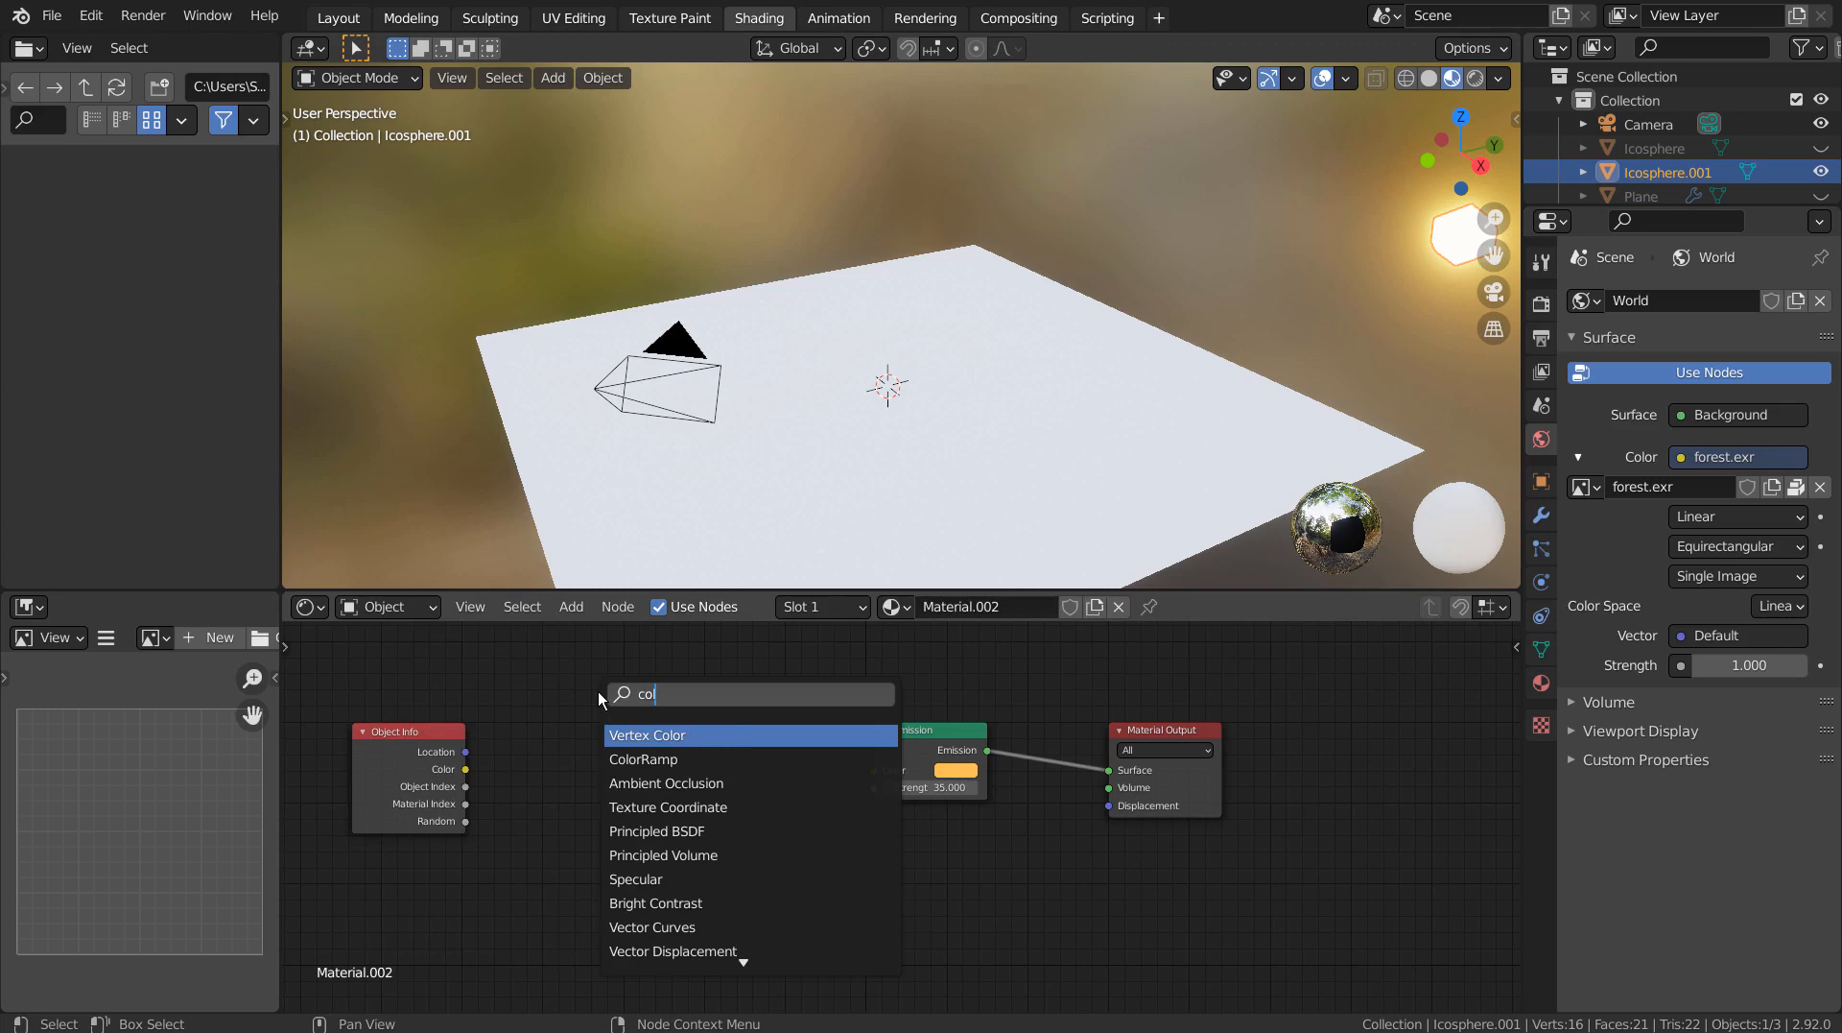
pyautogui.press('Return')
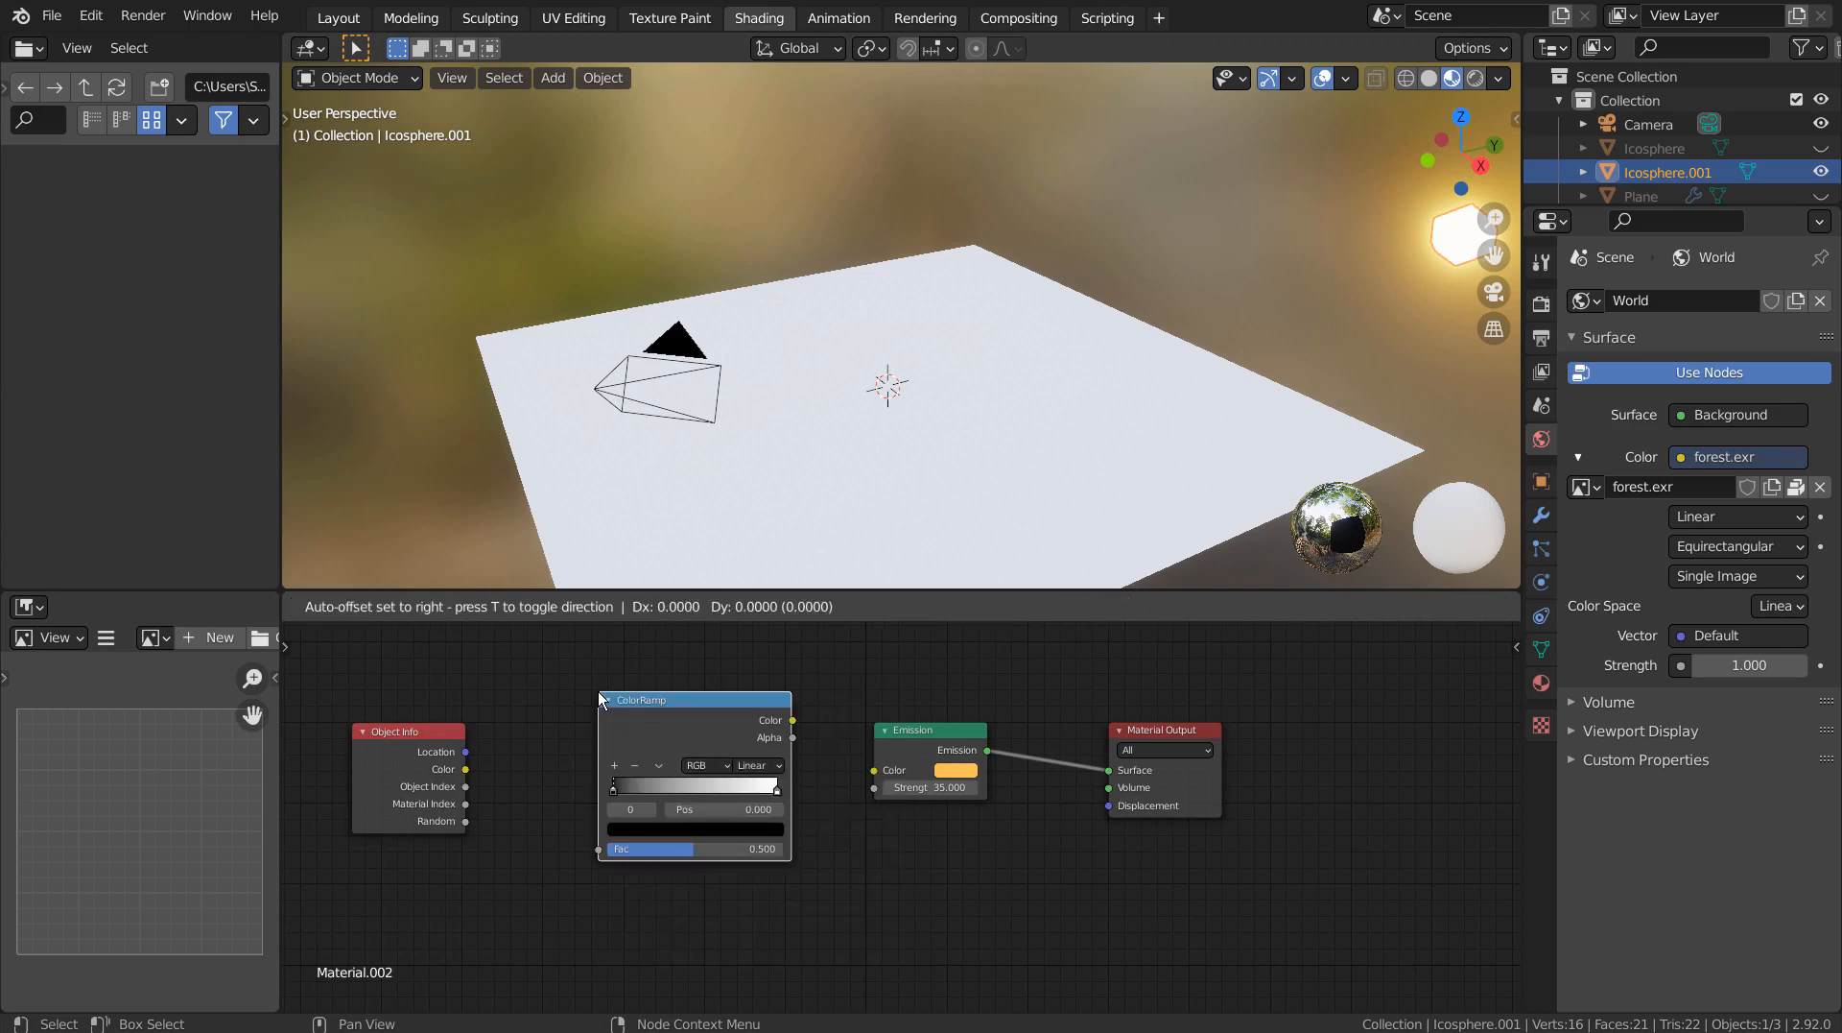
pyautogui.click(571, 680)
pyautogui.moveTo(464, 821); pyautogui.dragTo(574, 838)
pyautogui.moveTo(764, 710); pyautogui.dragTo(874, 767)
# Maximize the node editor and reposition the Object Info and ColorRamp nodes closer to the Emission node.
pyautogui.hotkey('ctrl', 'space')
pyautogui.moveTo(603, 720); pyautogui.dragTo(895, 755, button='middle')
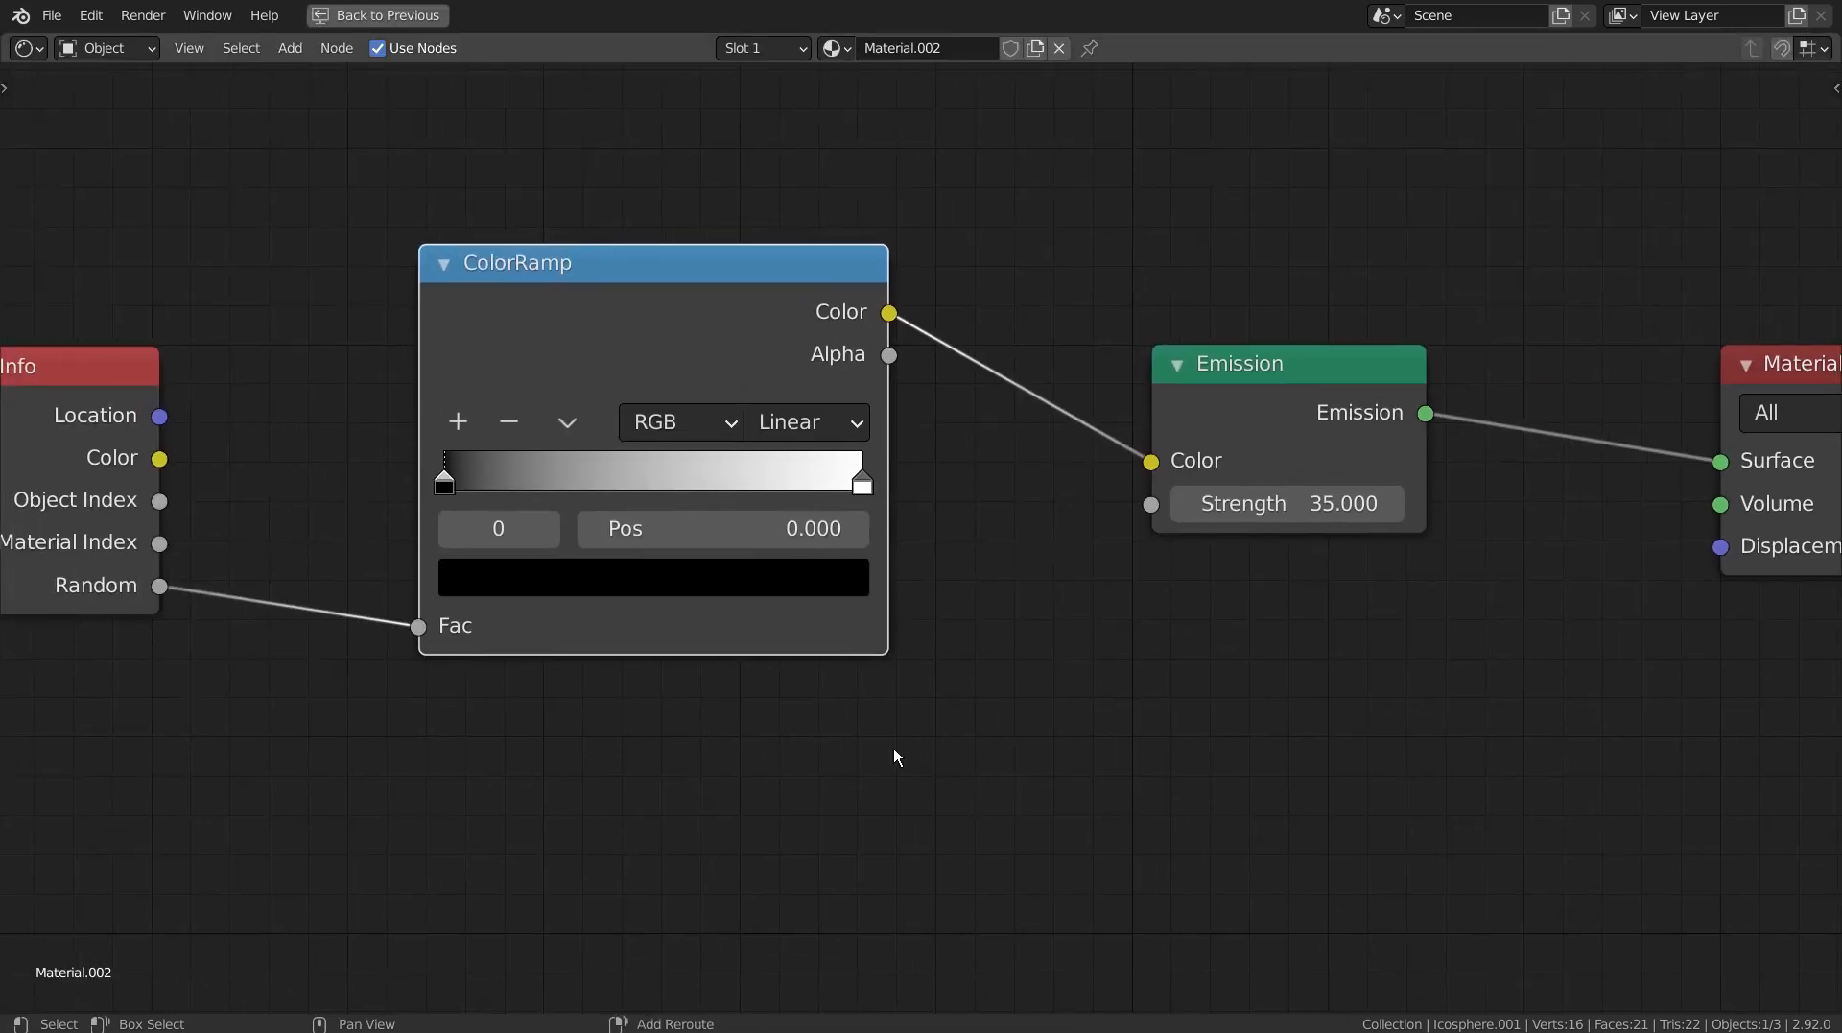
pyautogui.scroll(-2, 894, 753)
pyautogui.moveTo(1021, 751); pyautogui.dragTo(893, 788, button='middle')
pyautogui.moveTo(54, 428); pyautogui.dragTo(197, 405)
pyautogui.moveTo(475, 329); pyautogui.dragTo(555, 335)
# Set the ColorRamp interpolation to Constant and move its end stops to positions 0.087 and 0.953.
pyautogui.click(791, 480)
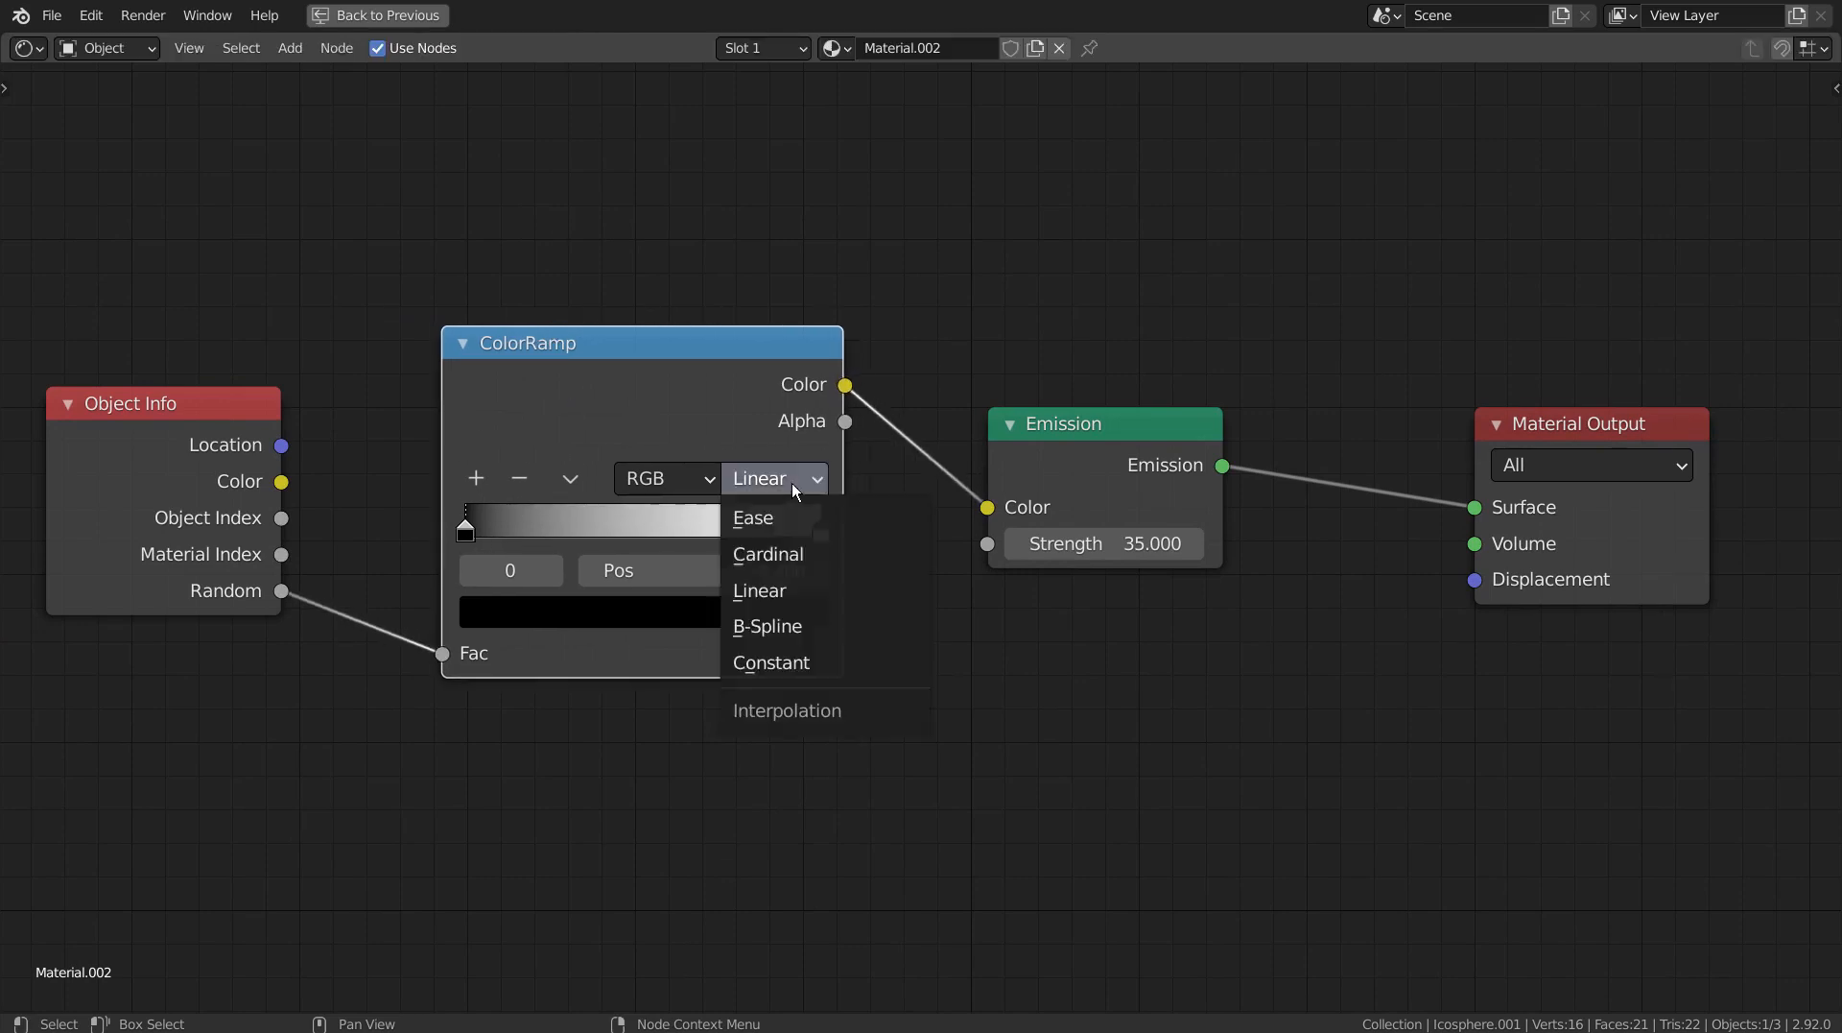
pyautogui.click(784, 660)
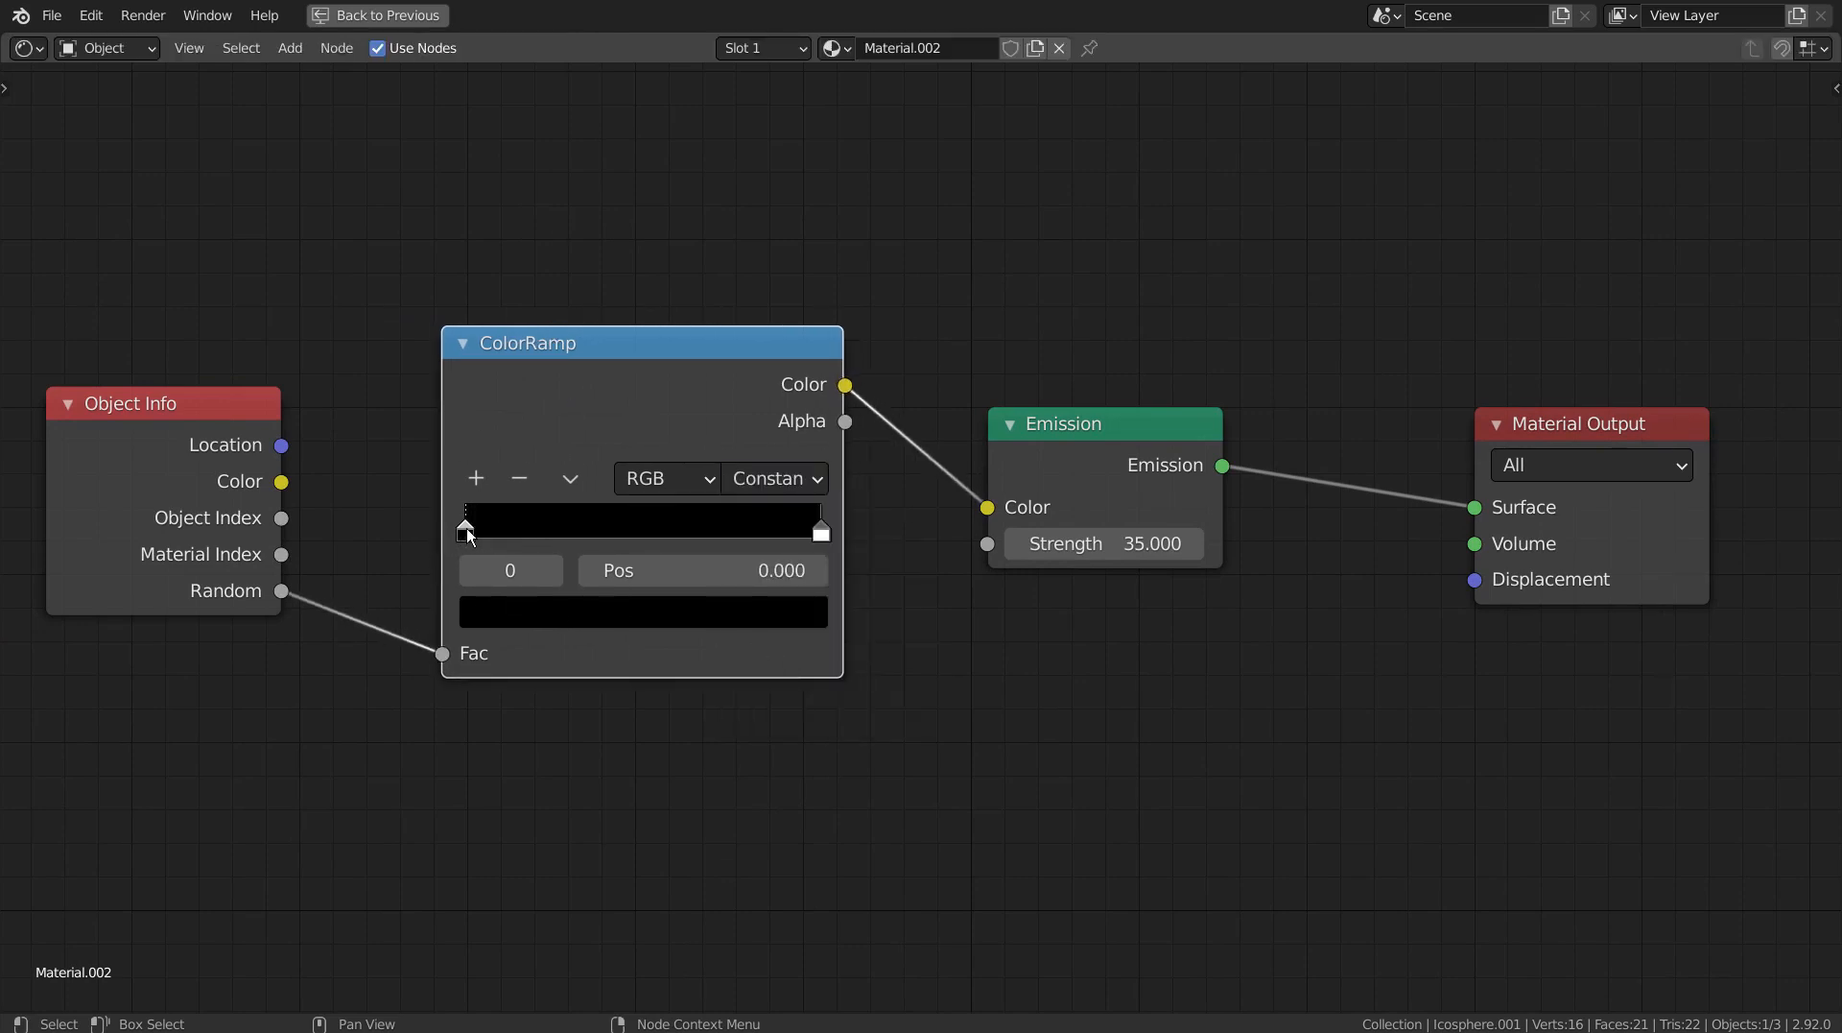
pyautogui.moveTo(467, 527); pyautogui.dragTo(495, 528)
pyautogui.moveTo(824, 539); pyautogui.dragTo(775, 532)
# Add three more color stops between the end stops of the ColorRamp.
pyautogui.click(435, 474)
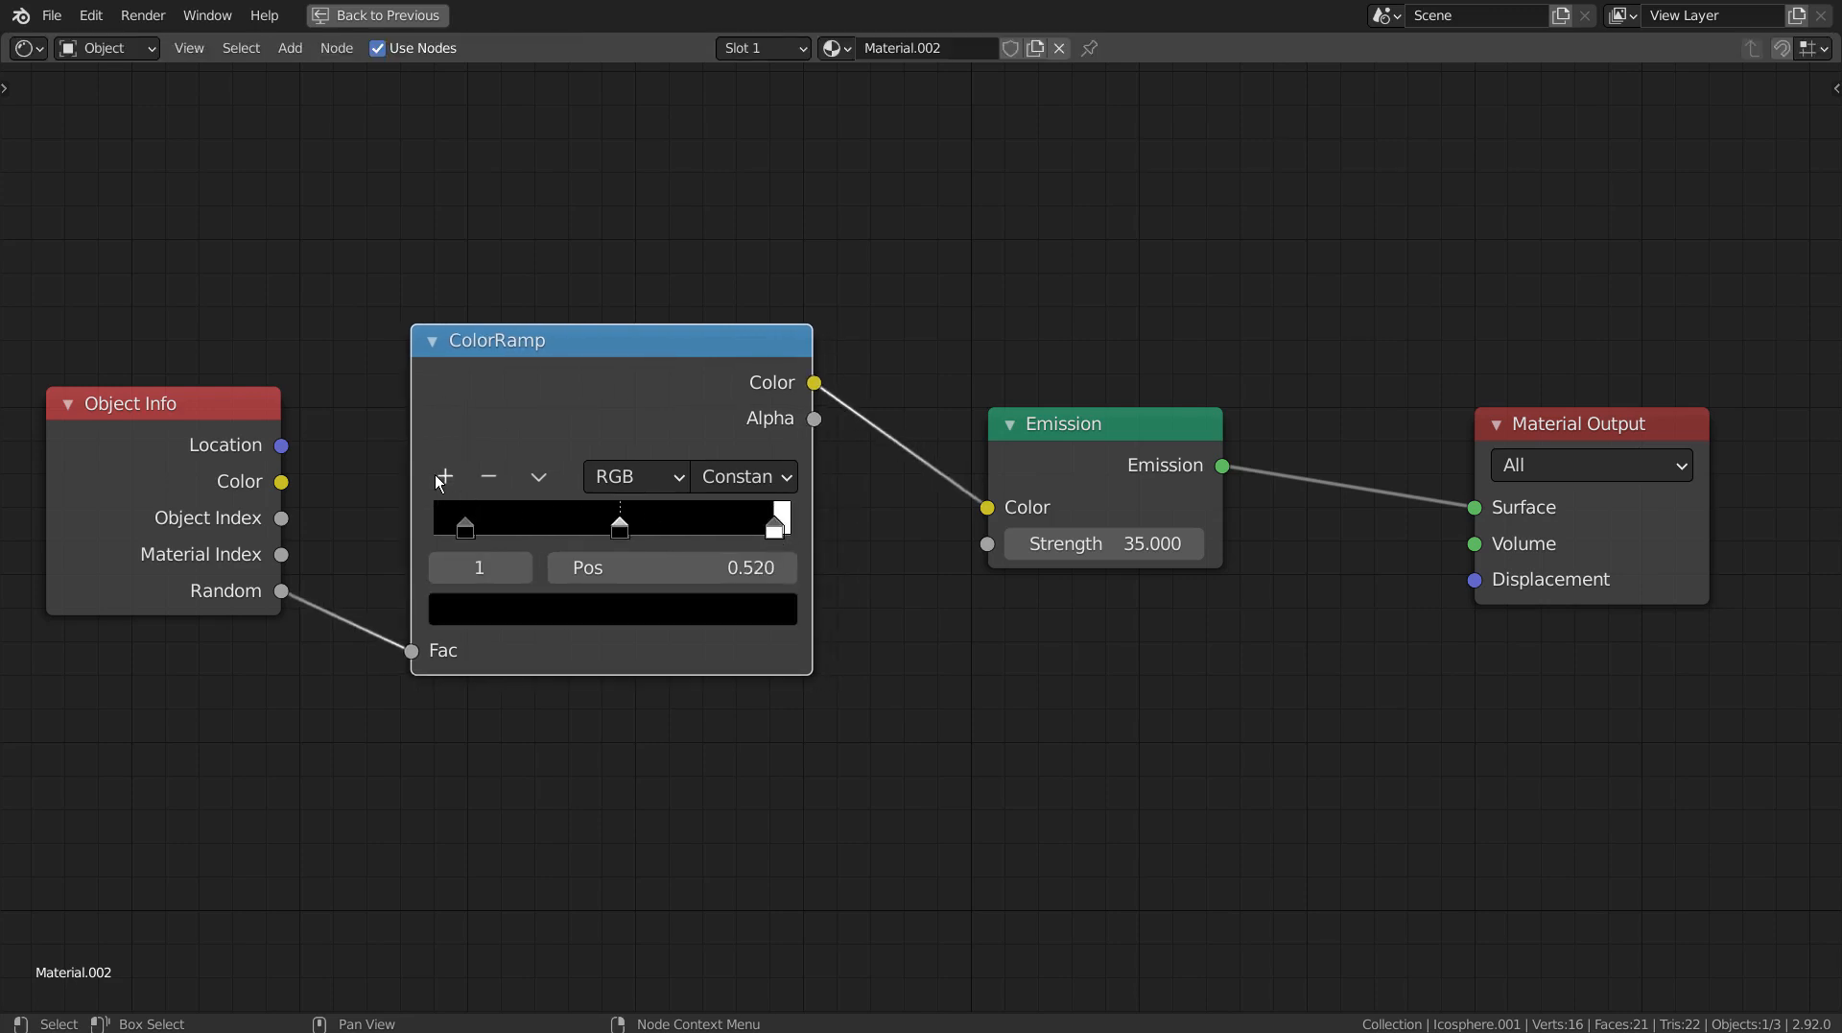
pyautogui.click(435, 474)
pyautogui.click(447, 475)
# Color the first ColorRamp stop bright yellow at full value.
pyautogui.click(464, 528)
pyautogui.click(480, 620)
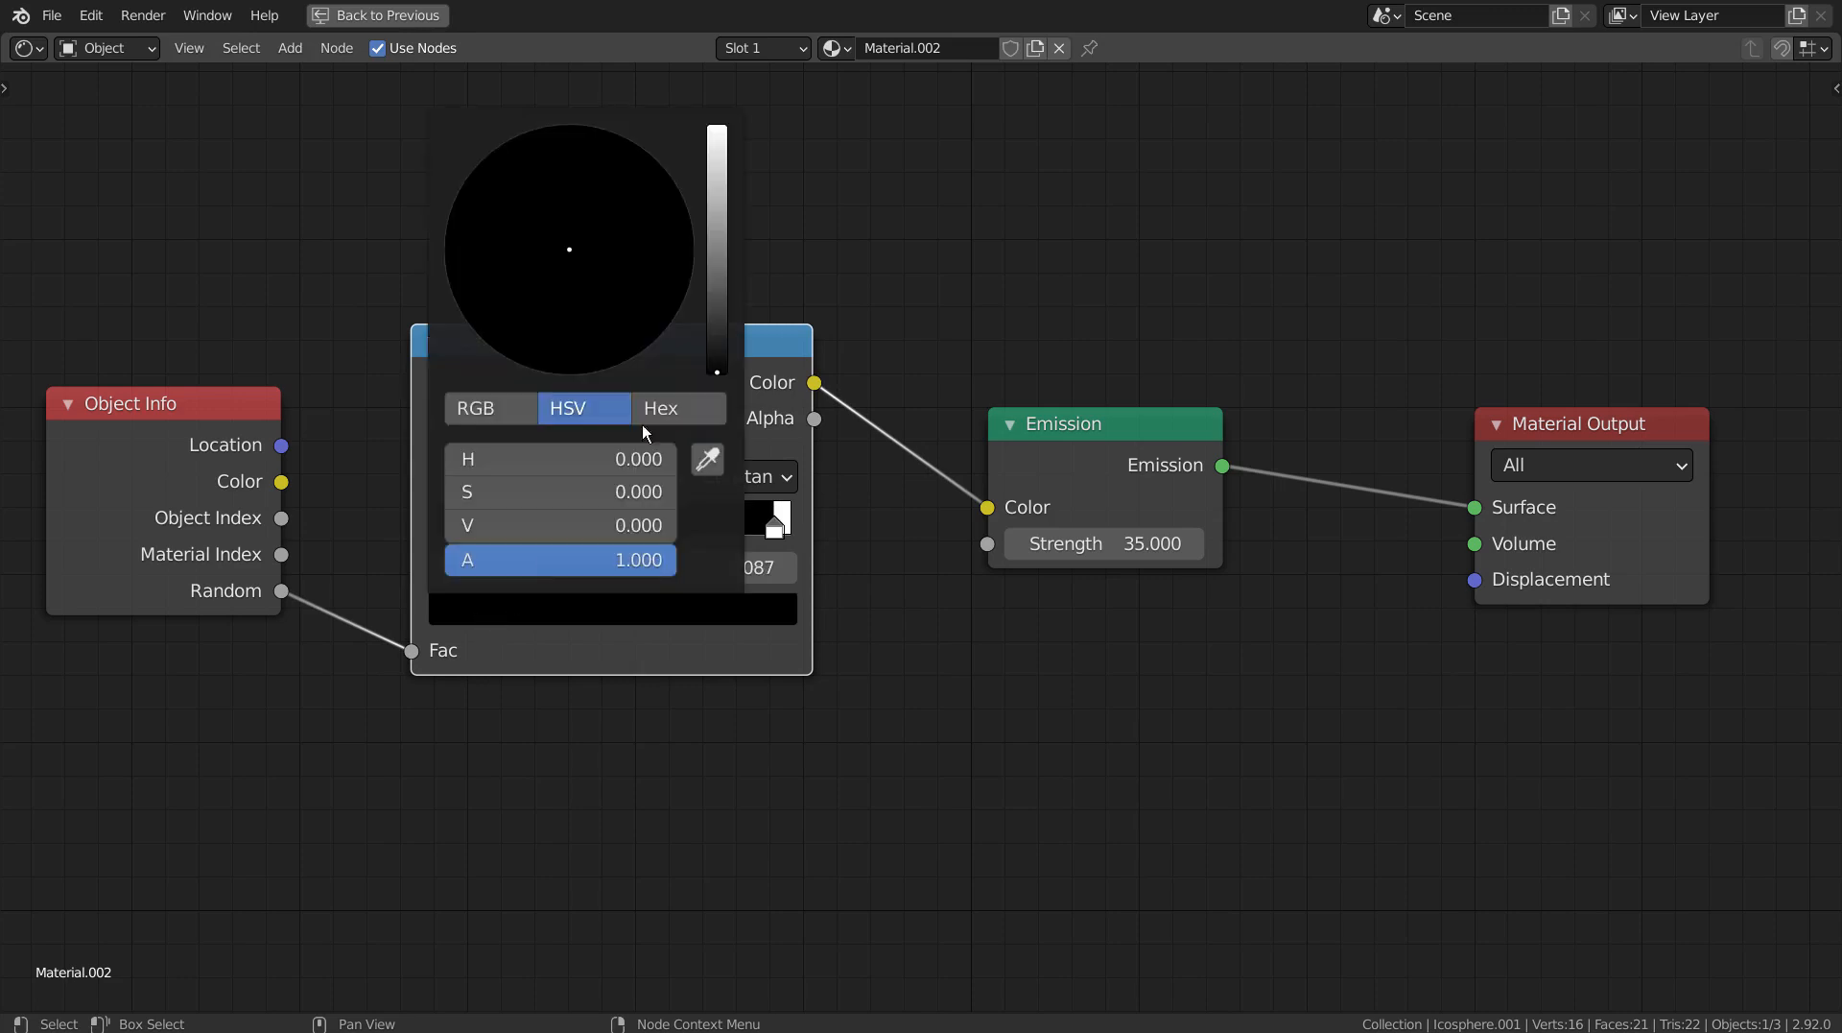
pyautogui.moveTo(715, 341); pyautogui.dragTo(717, 129)
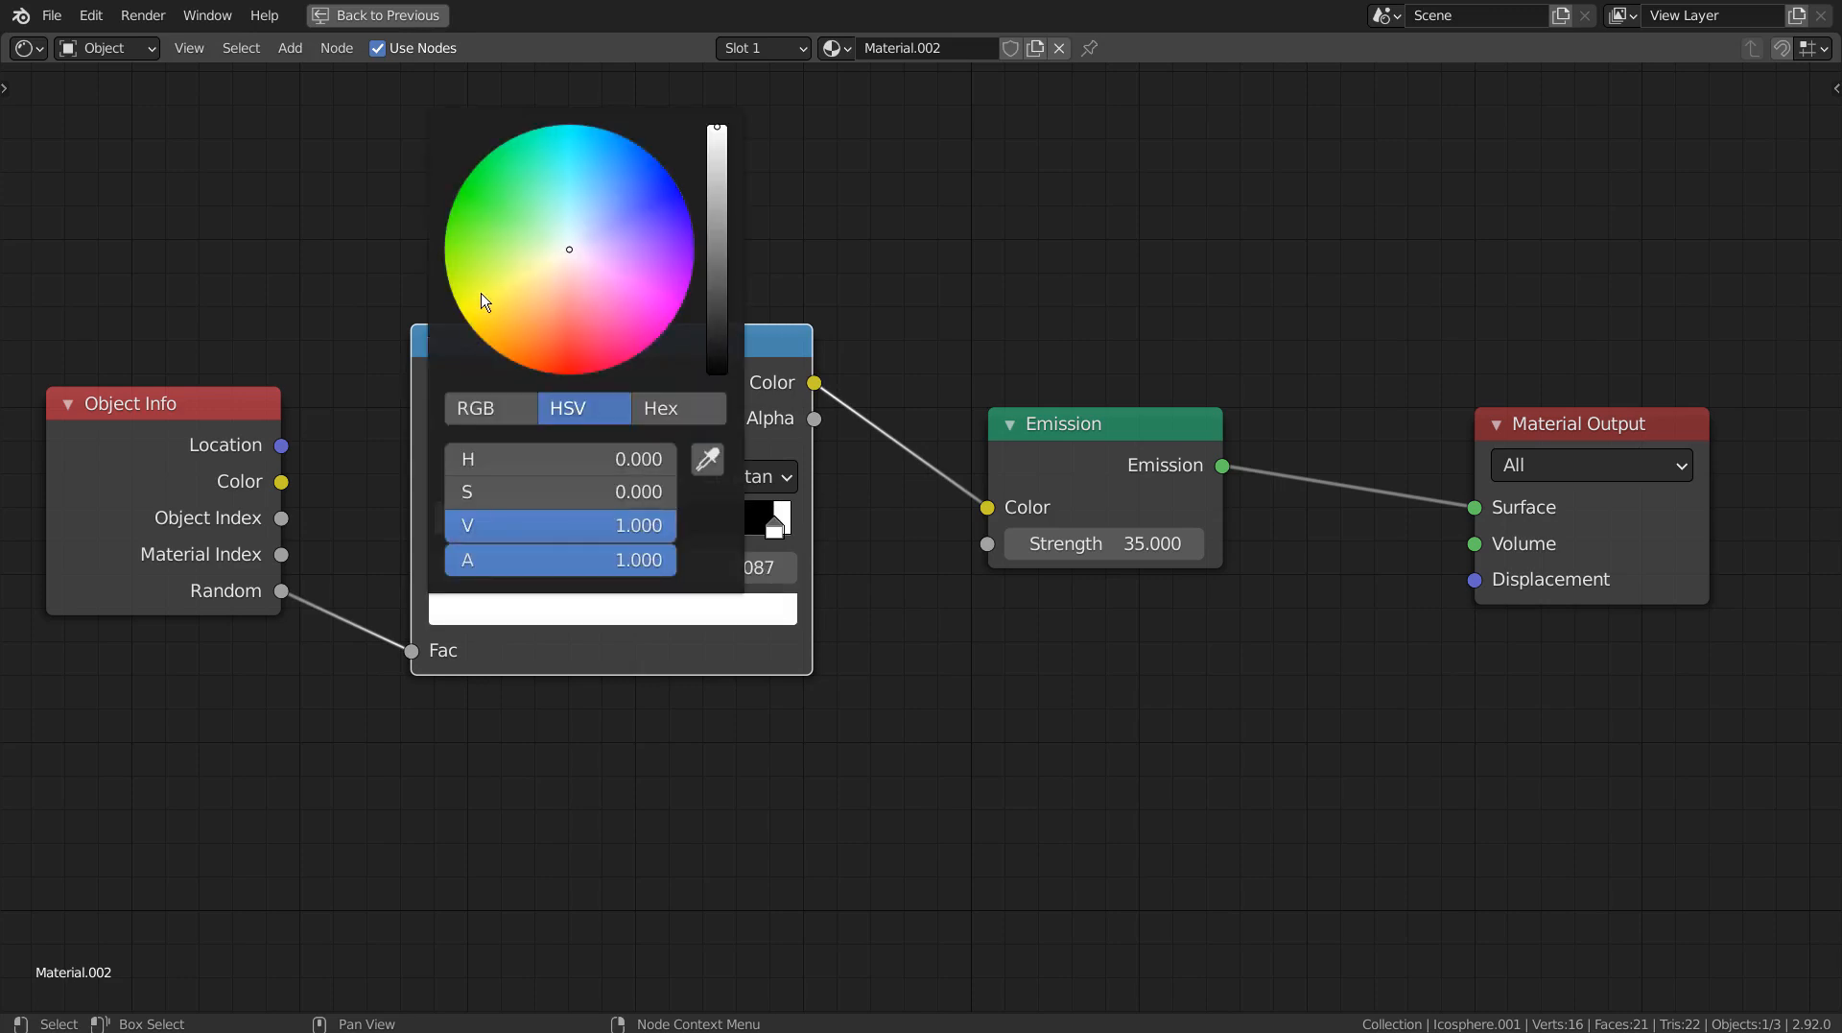
pyautogui.click(474, 308)
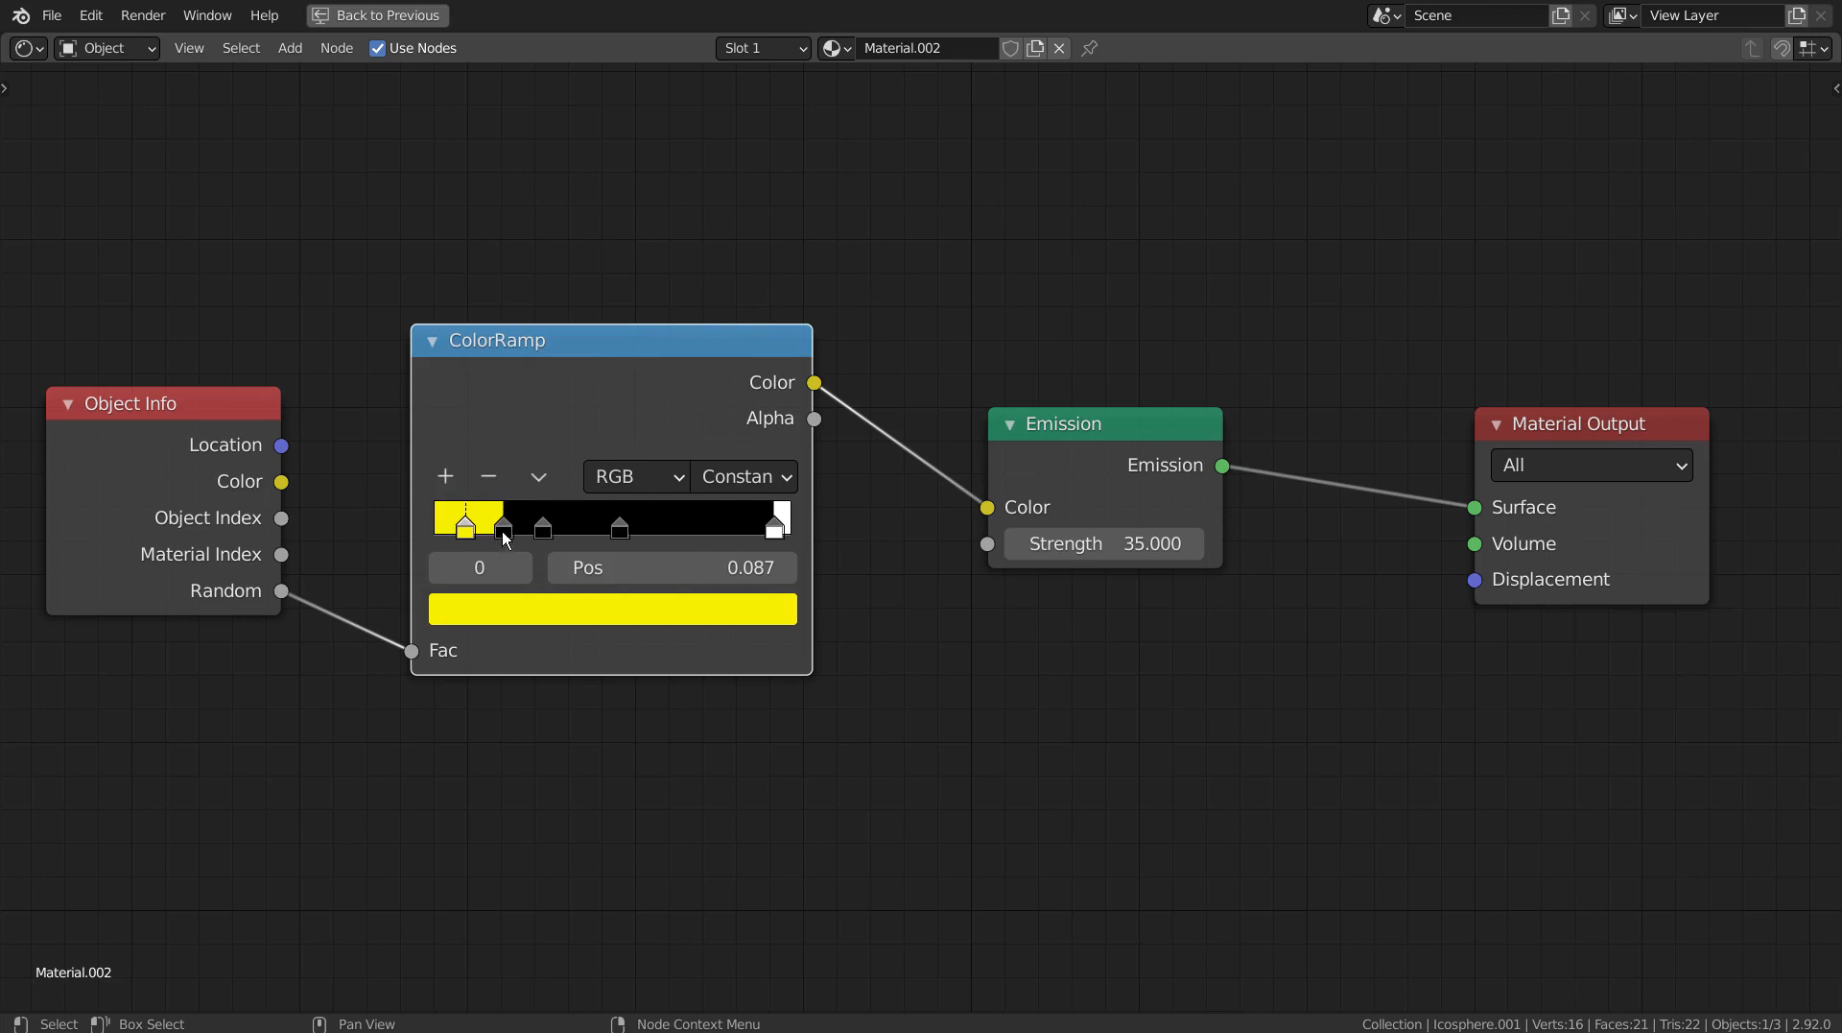
# Color the second ColorRamp stop red at full value.
pyautogui.click(504, 528)
pyautogui.click(518, 618)
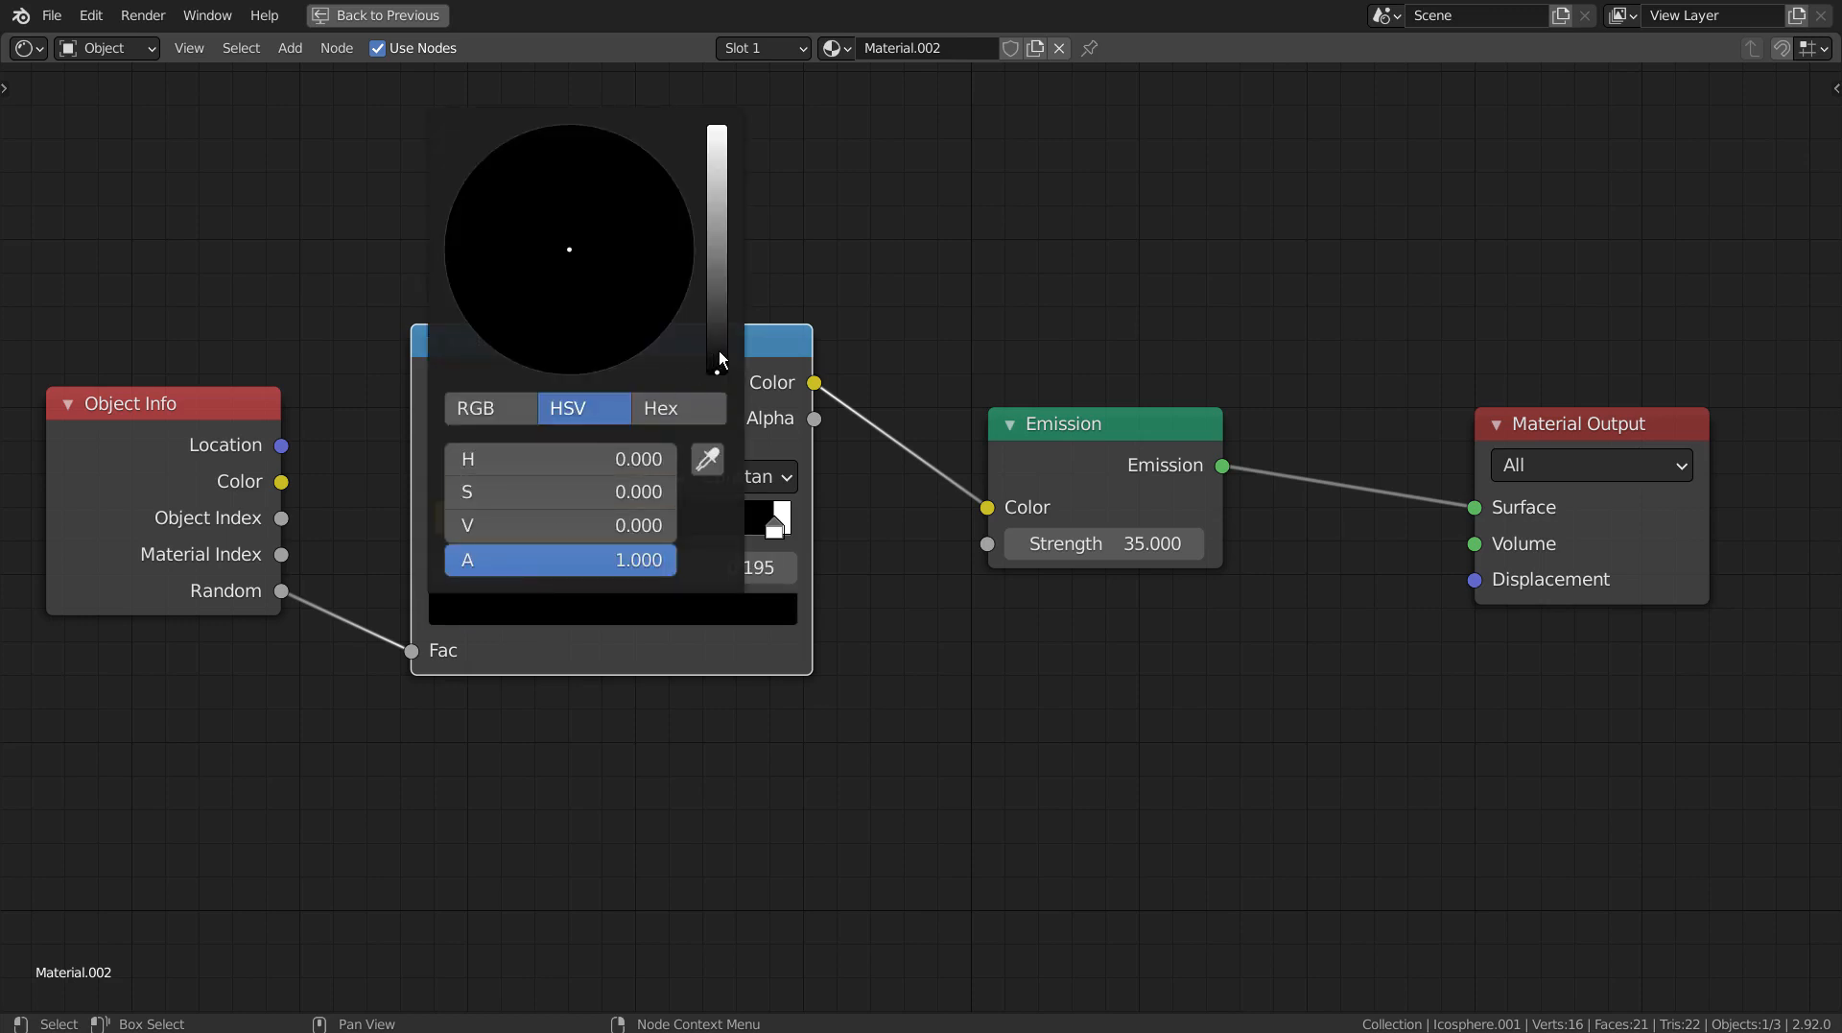
pyautogui.moveTo(717, 357); pyautogui.dragTo(717, 127)
pyautogui.moveTo(592, 348); pyautogui.dragTo(569, 377)
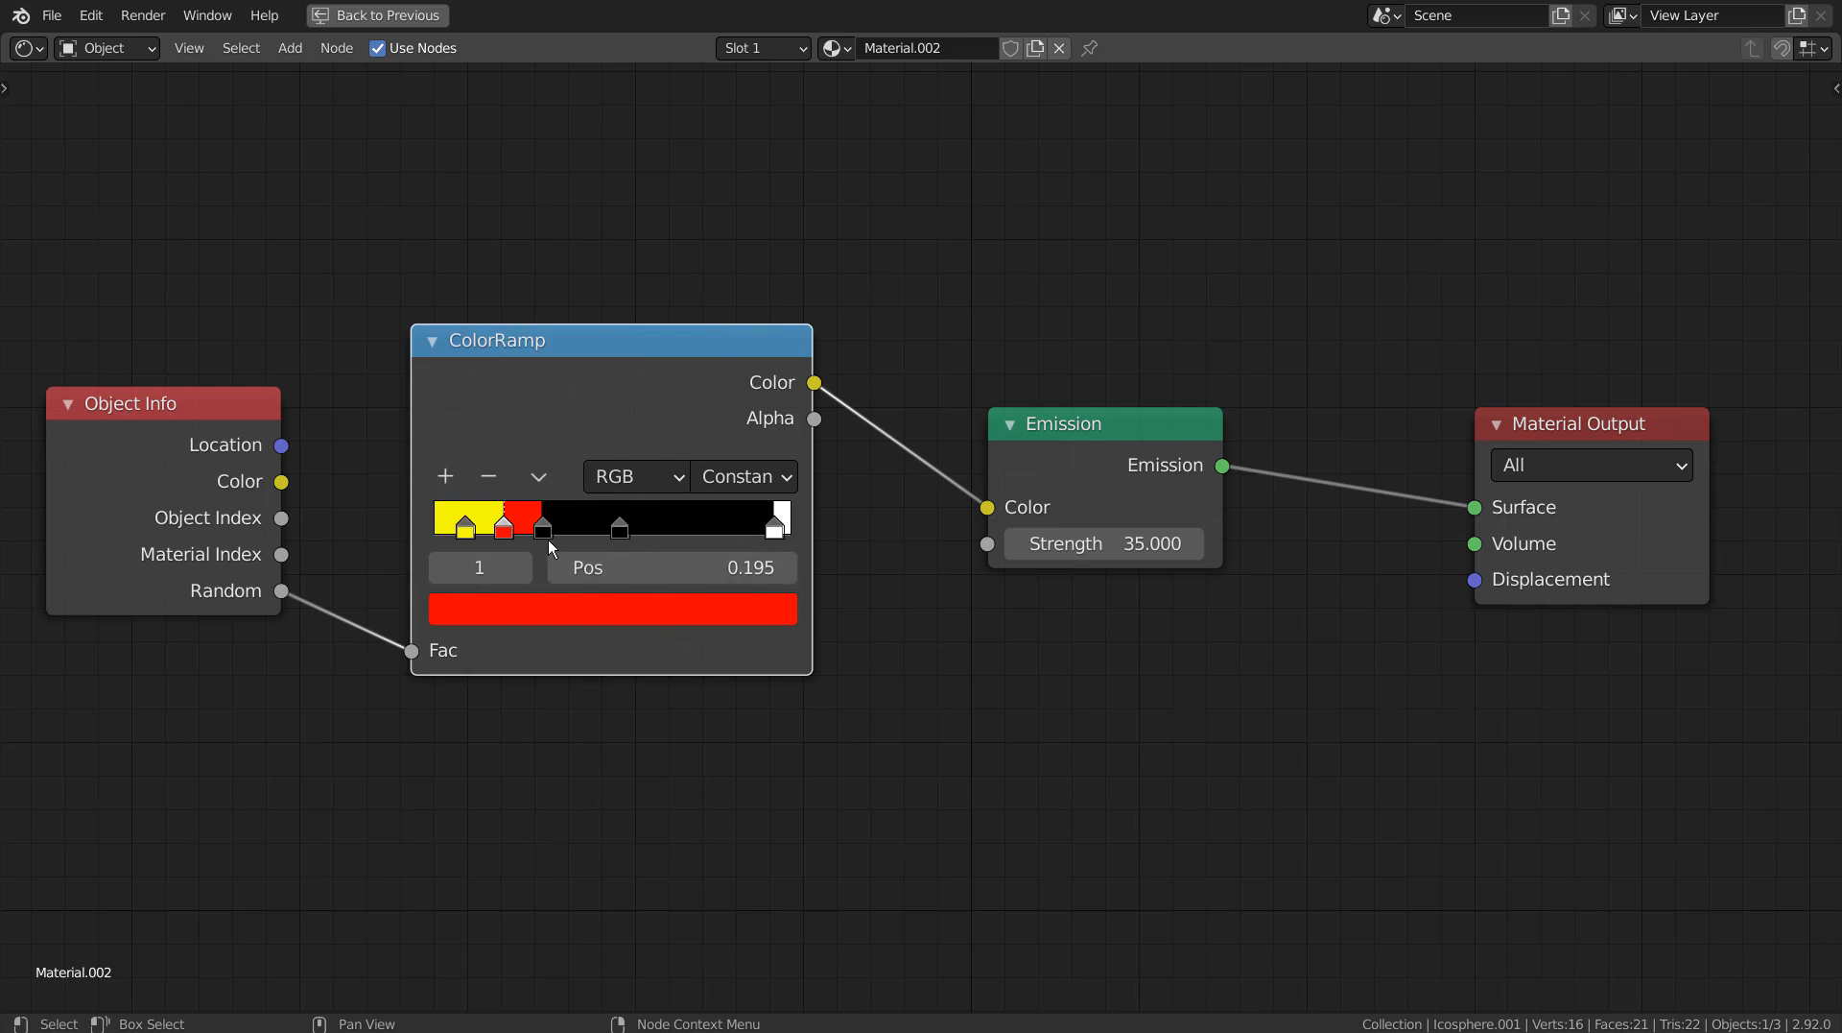
# Color the third ColorRamp stop green.
pyautogui.click(548, 528)
pyautogui.click(555, 610)
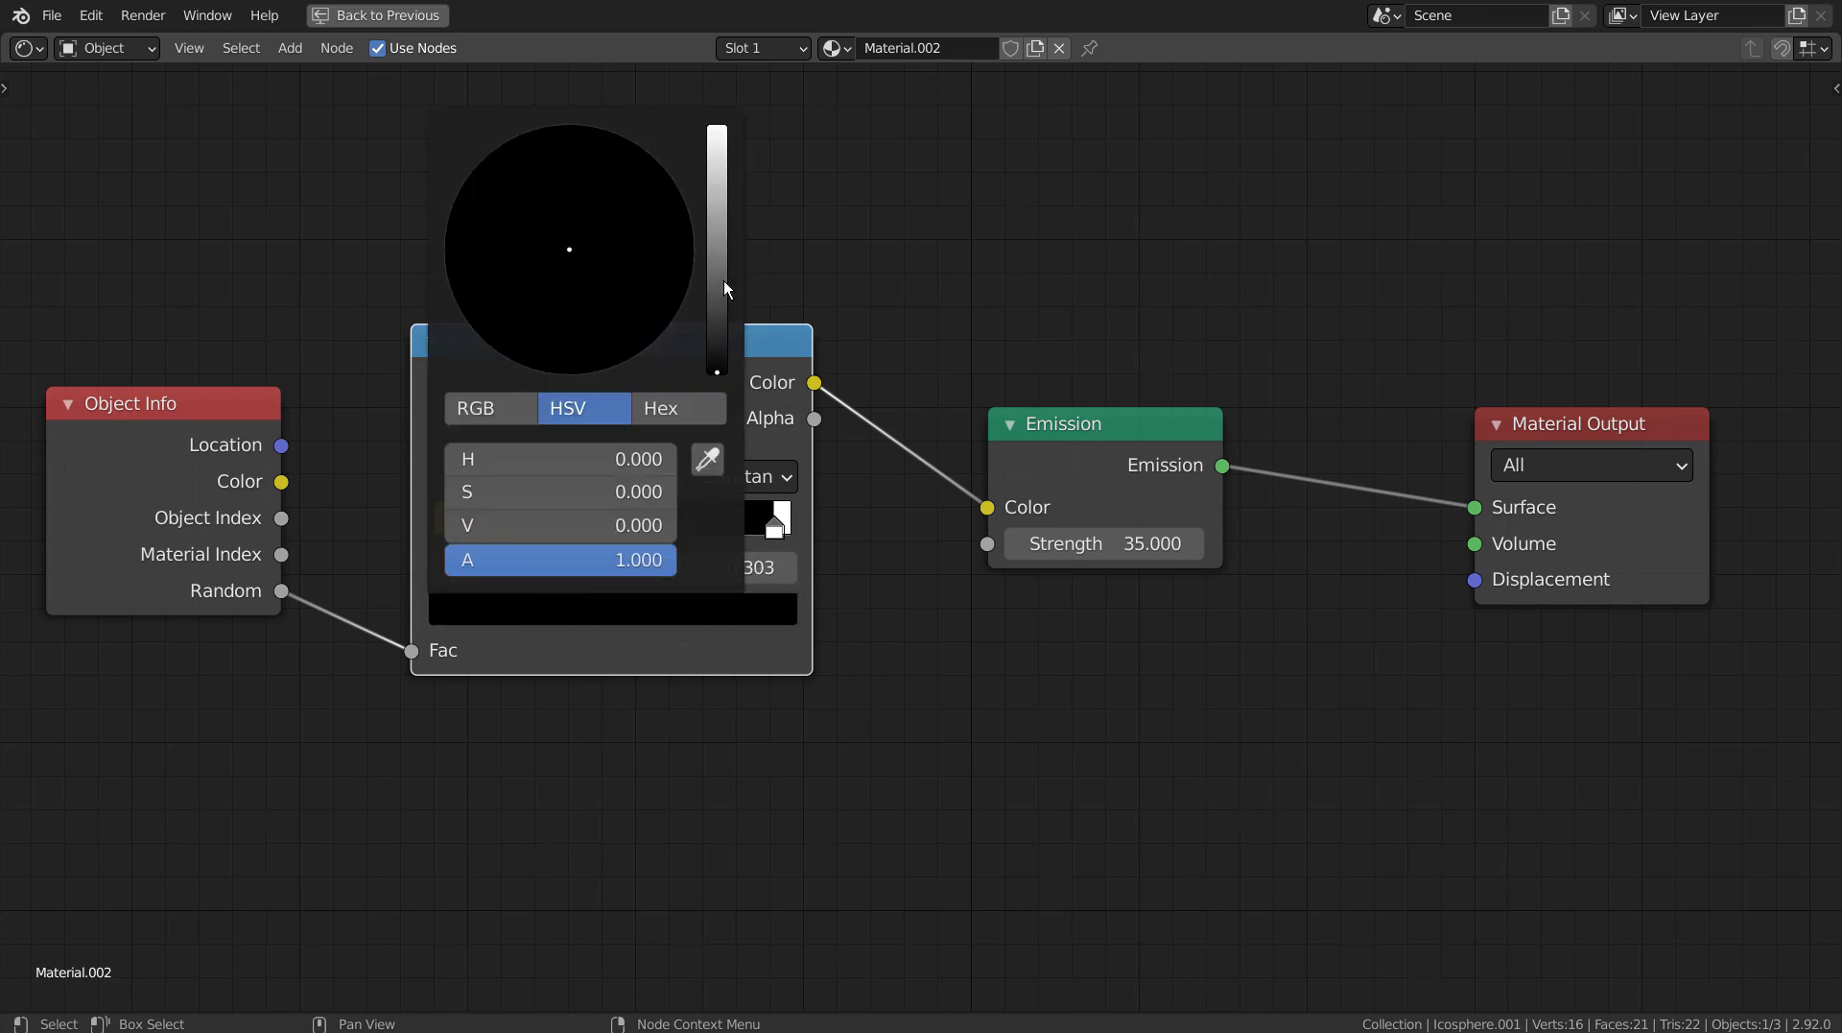
pyautogui.moveTo(725, 288); pyautogui.dragTo(718, 126)
pyautogui.click(466, 203)
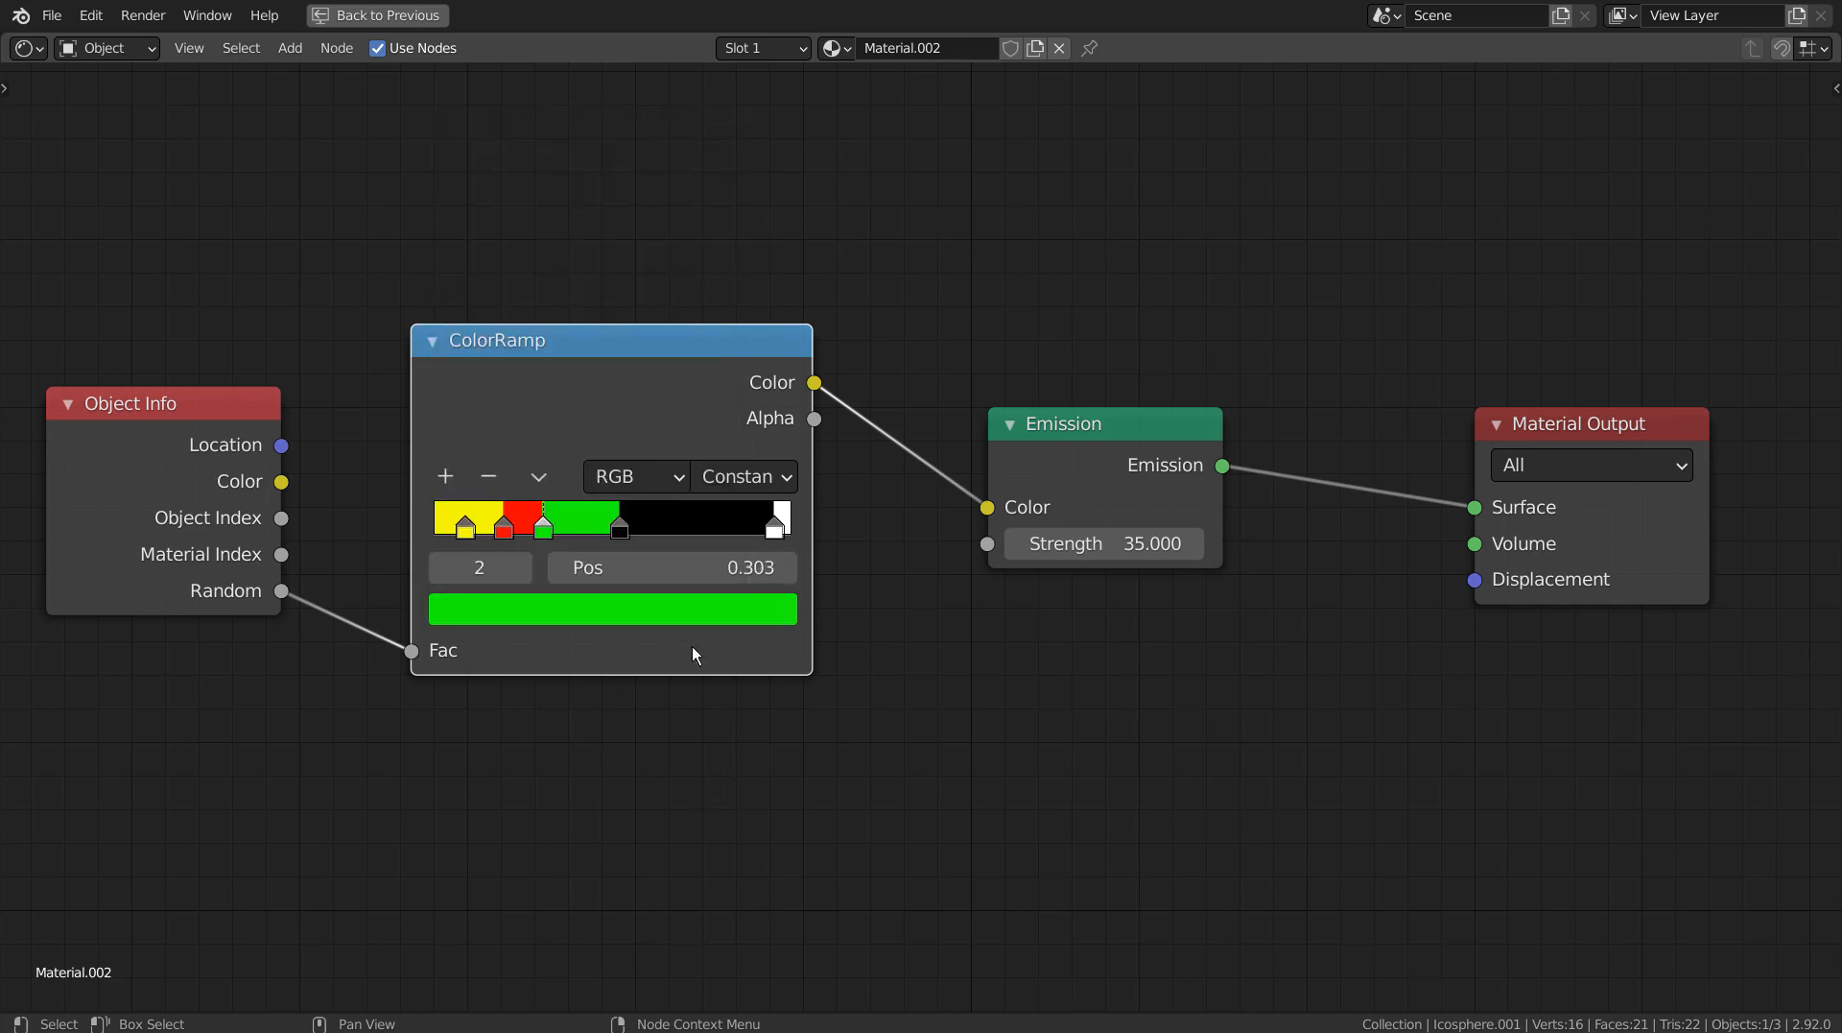
# Color the fourth ColorRamp stop blue with hue 0.641 and full saturation and value.
pyautogui.click(620, 528)
pyautogui.click(625, 609)
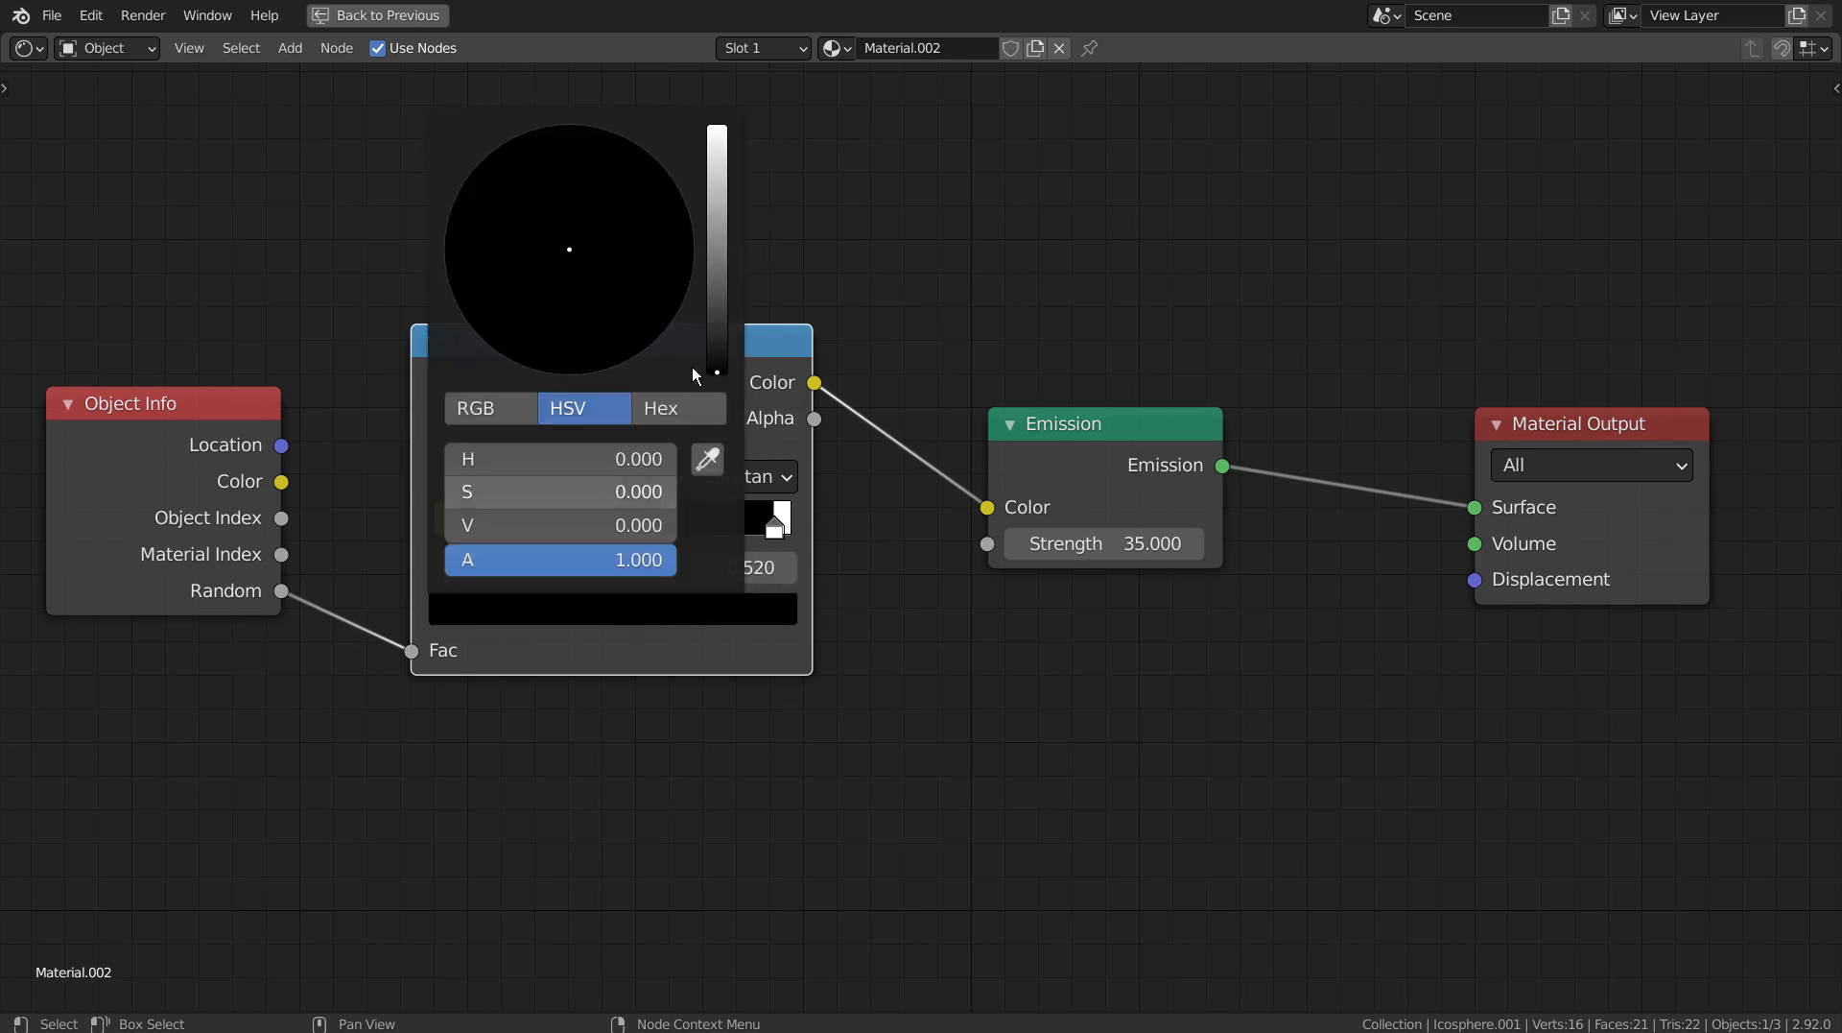
pyautogui.moveTo(710, 303); pyautogui.dragTo(712, 134)
pyautogui.click(640, 145)
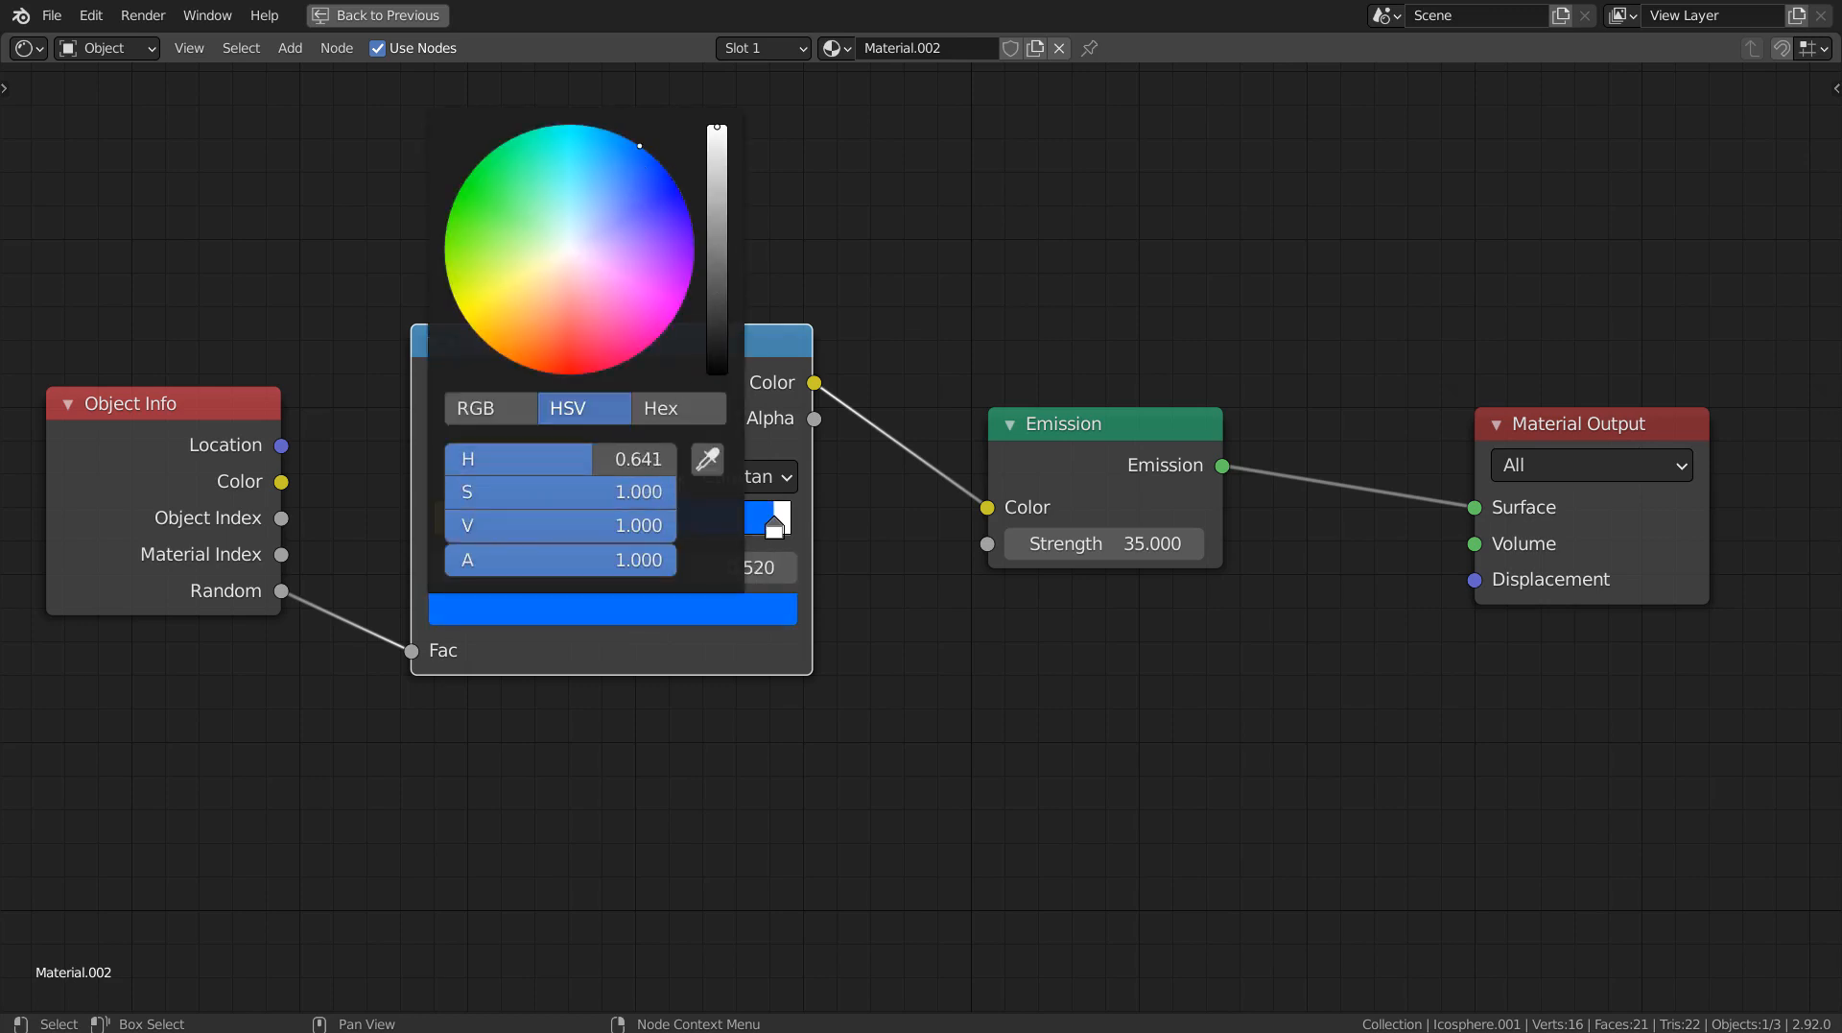
pyautogui.click(670, 623)
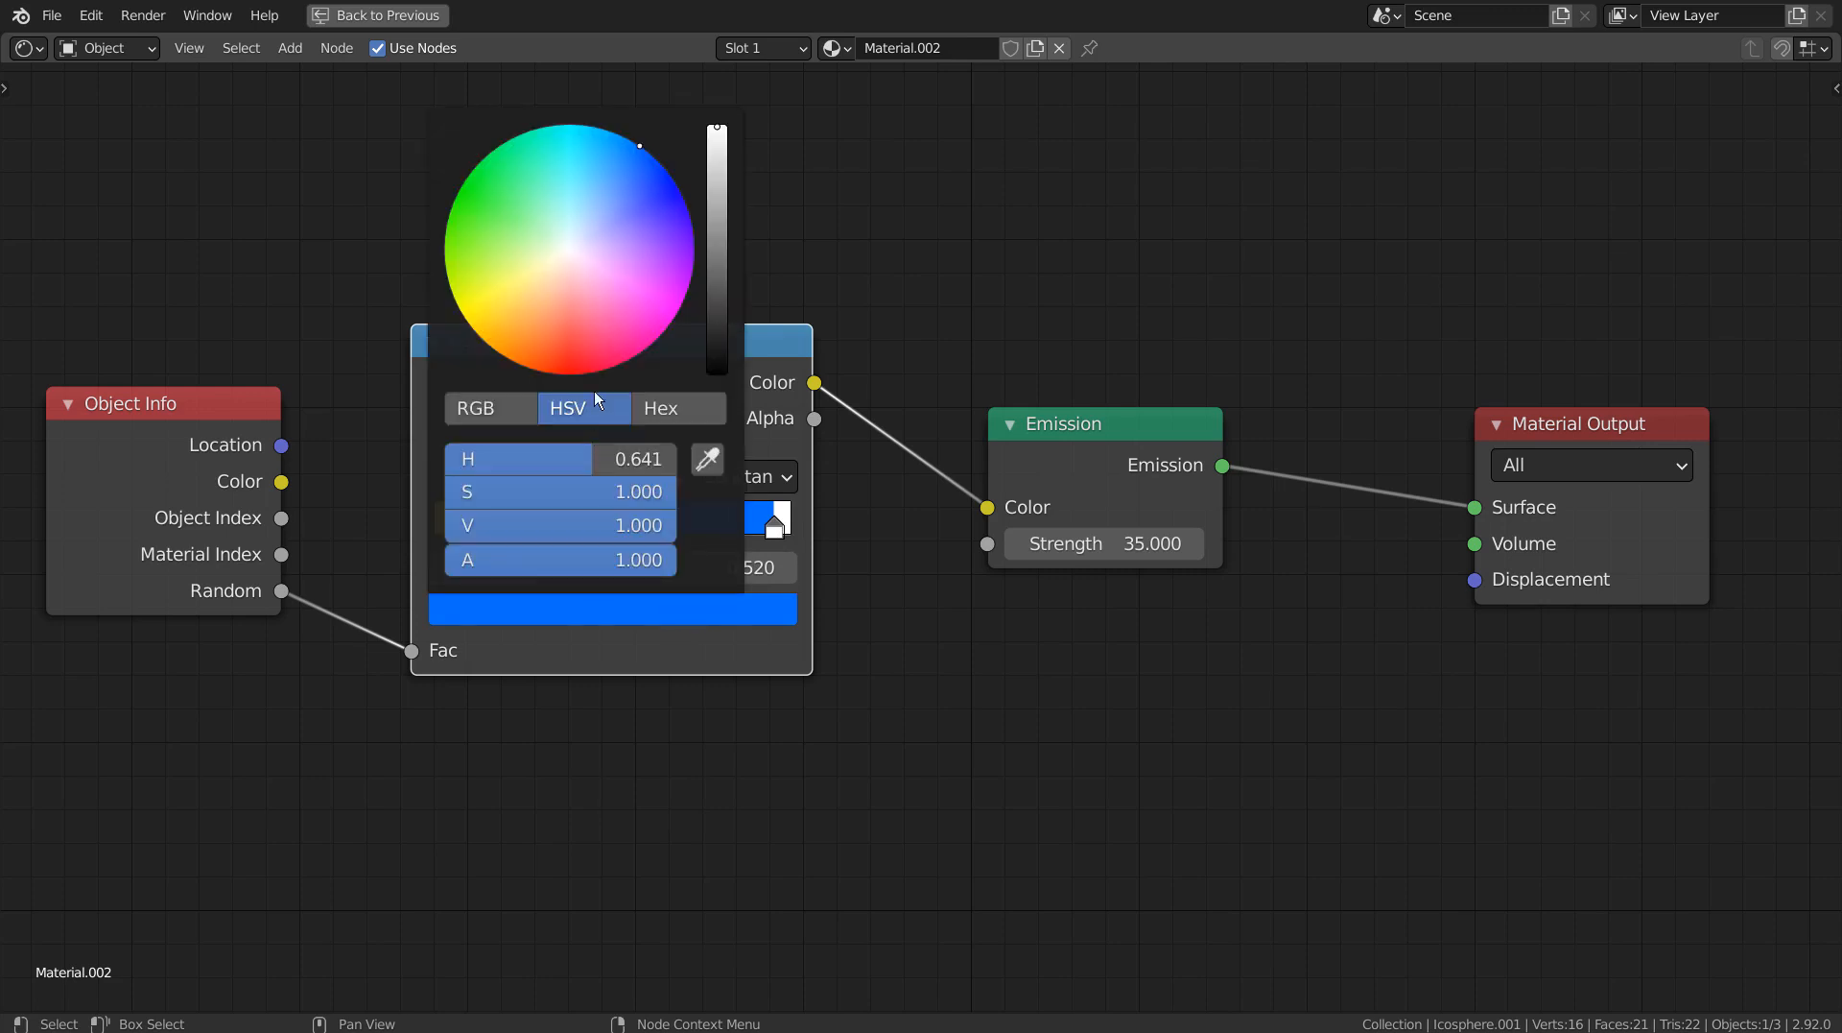
# Color the last ColorRamp stop light pink.
pyautogui.click(774, 526)
pyautogui.click(700, 614)
pyautogui.click(629, 326)
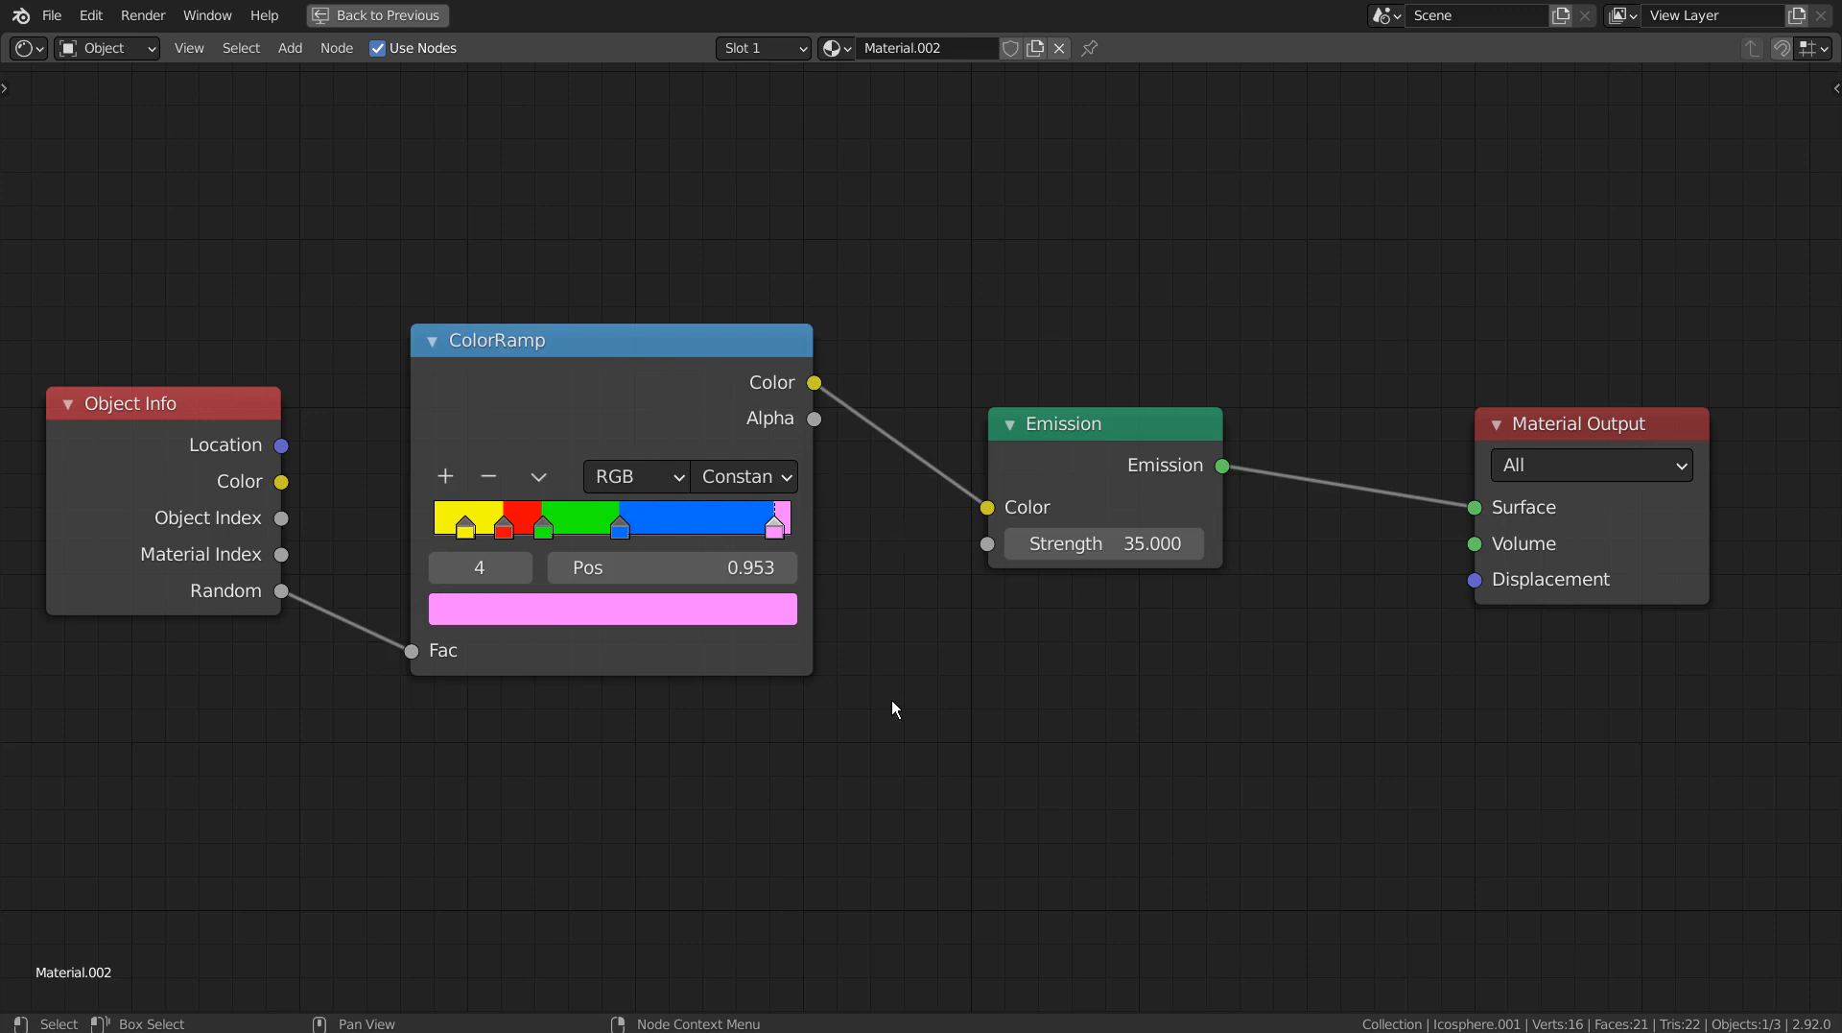
# Leave the maximized node editor and add a particle system to the visible plane, Plane.001.
pyautogui.hotkey('ctrl', 'space')
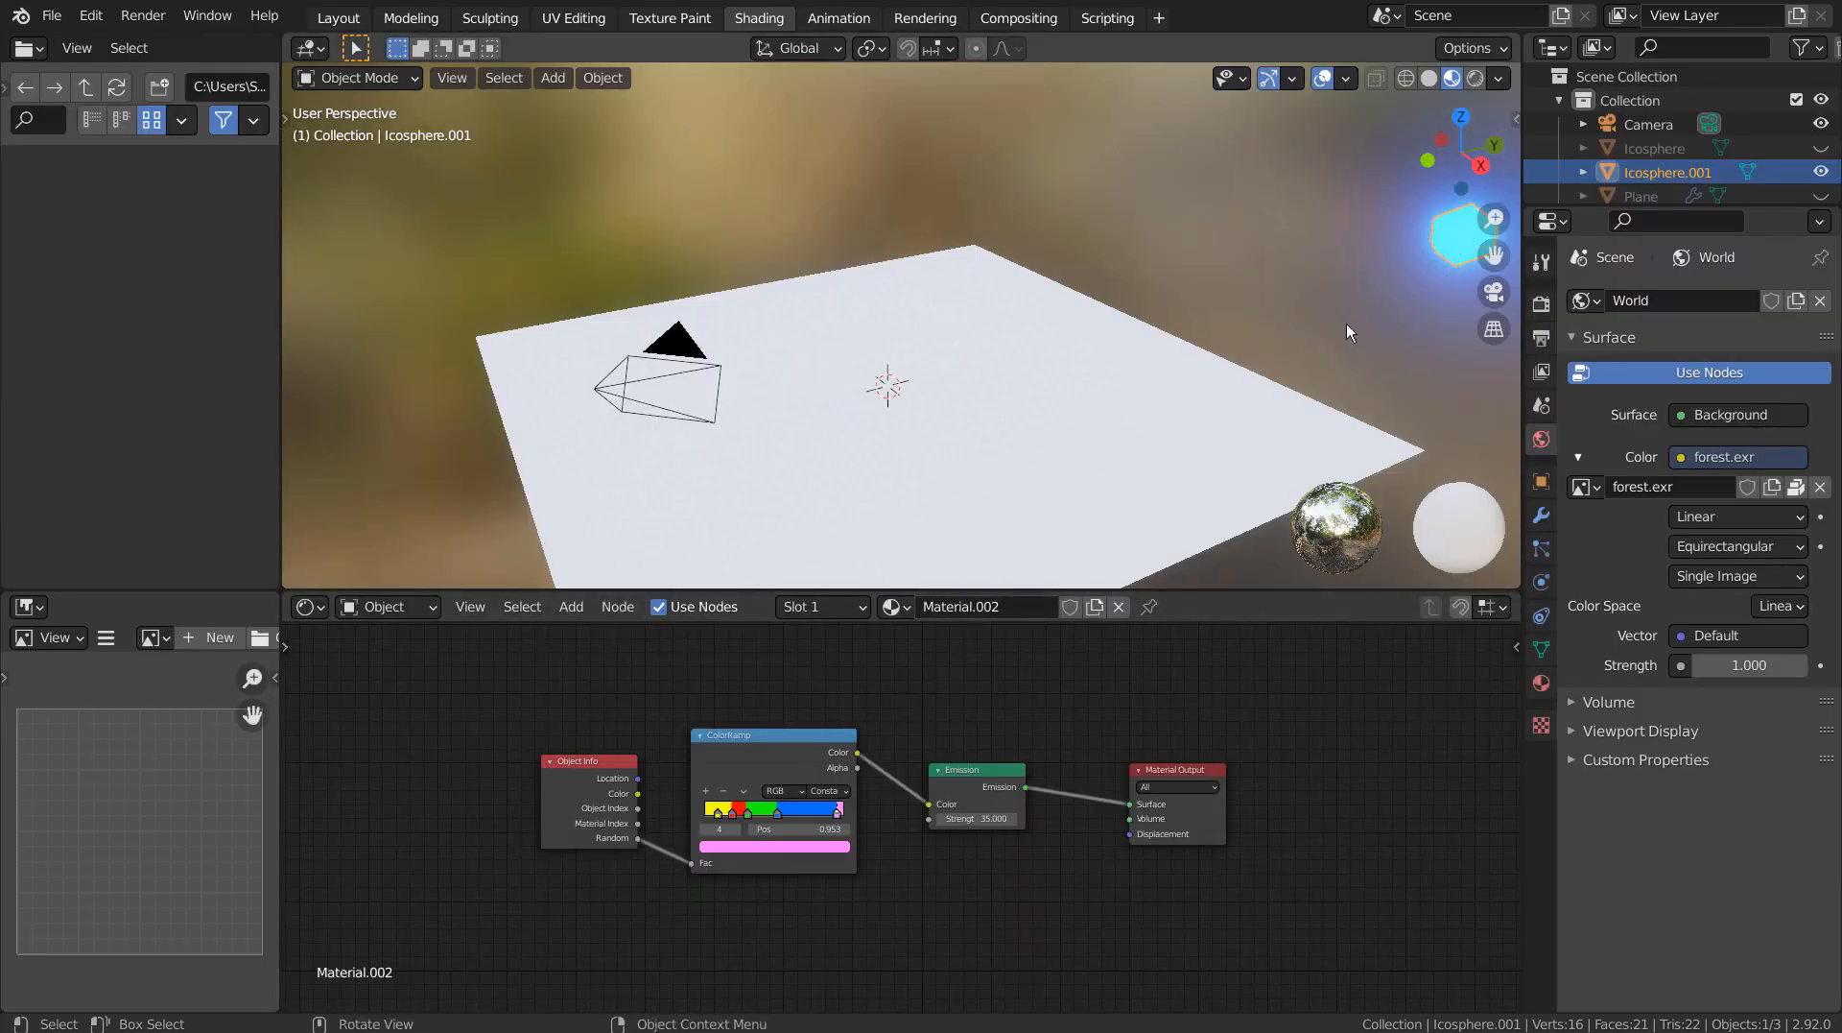
pyautogui.click(1159, 453)
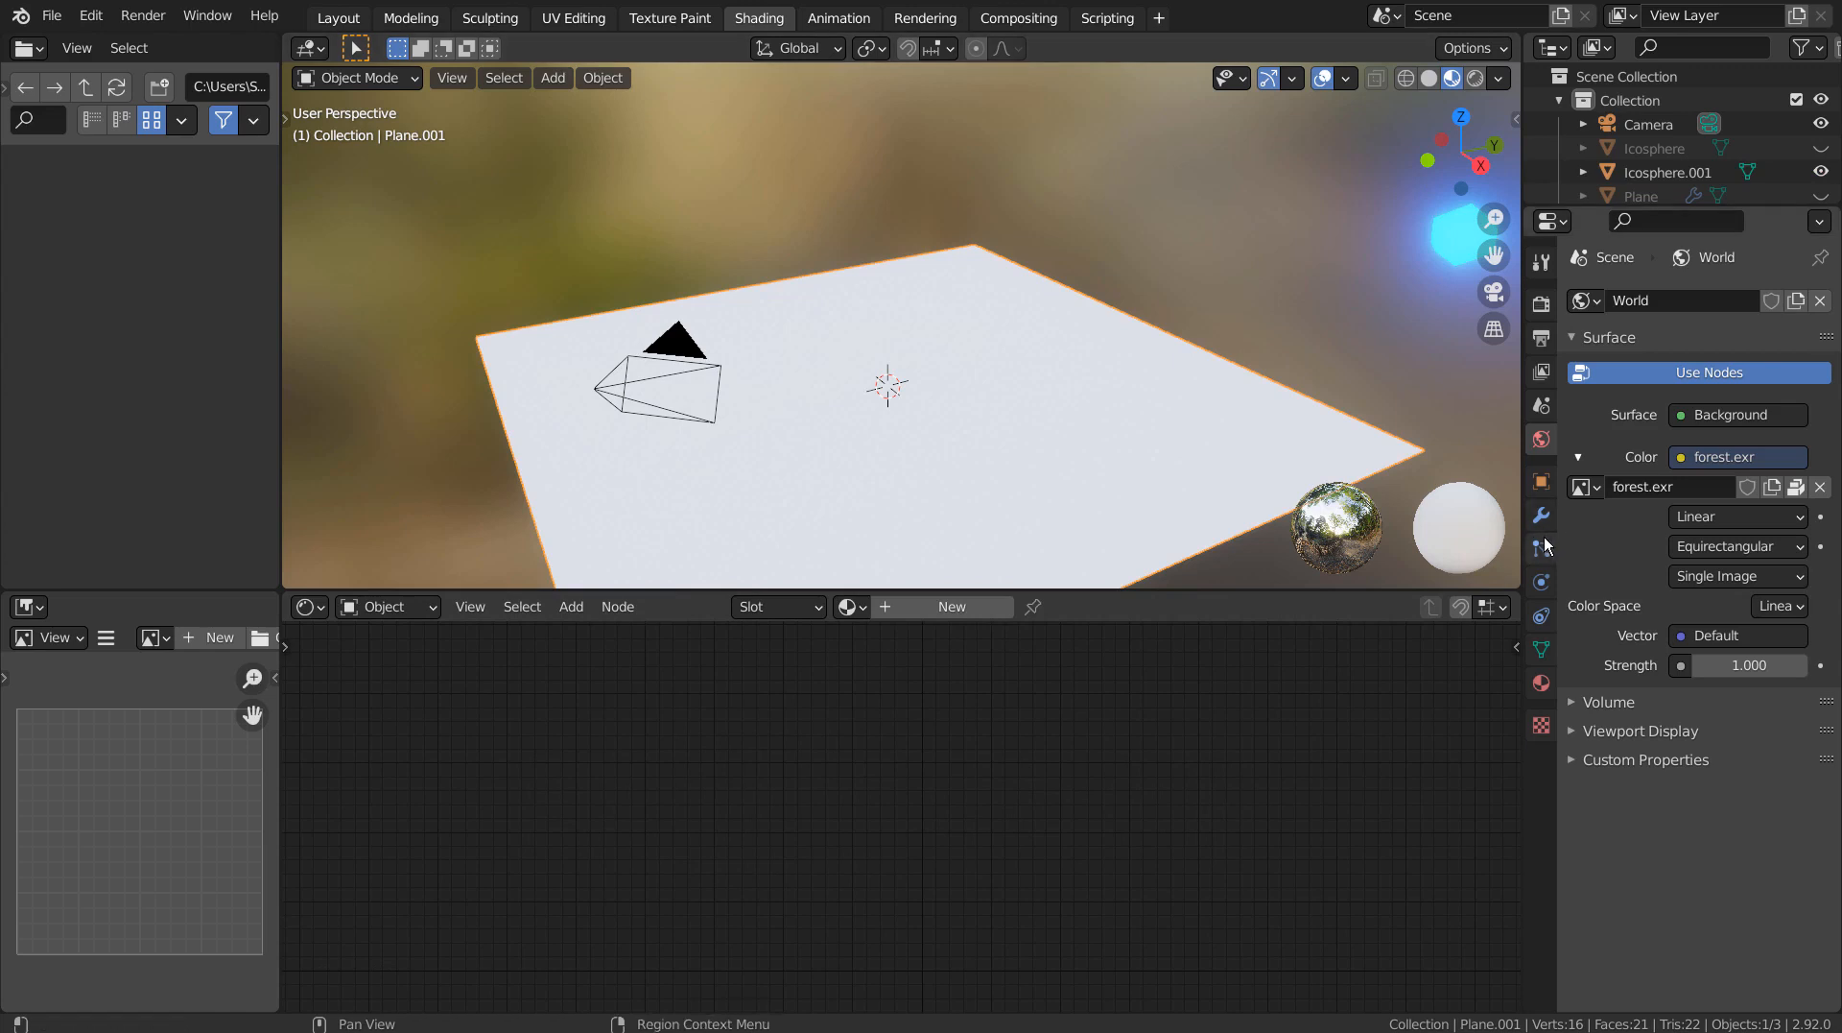
pyautogui.click(1542, 548)
pyautogui.click(1821, 301)
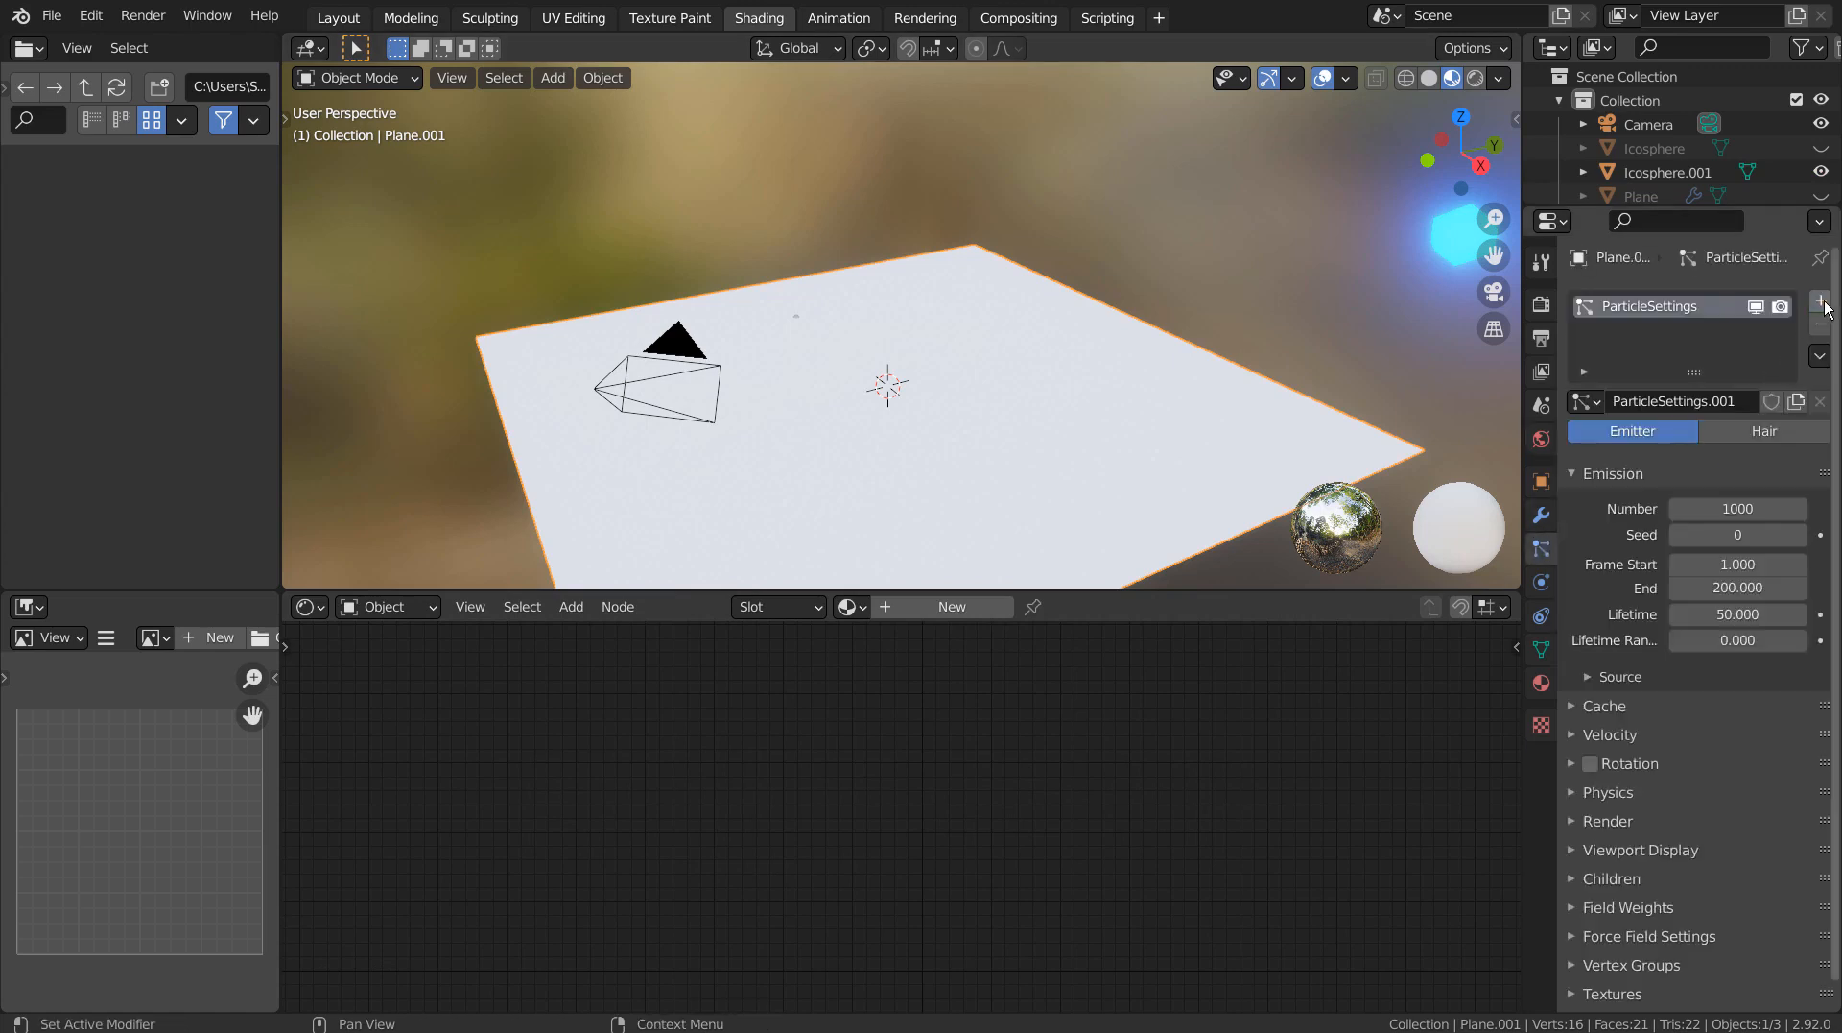
# Set the plane's particle emission to 5555 particles with an end frame of 250.
pyautogui.click(1756, 509)
pyautogui.write('5555')
pyautogui.press('Return')
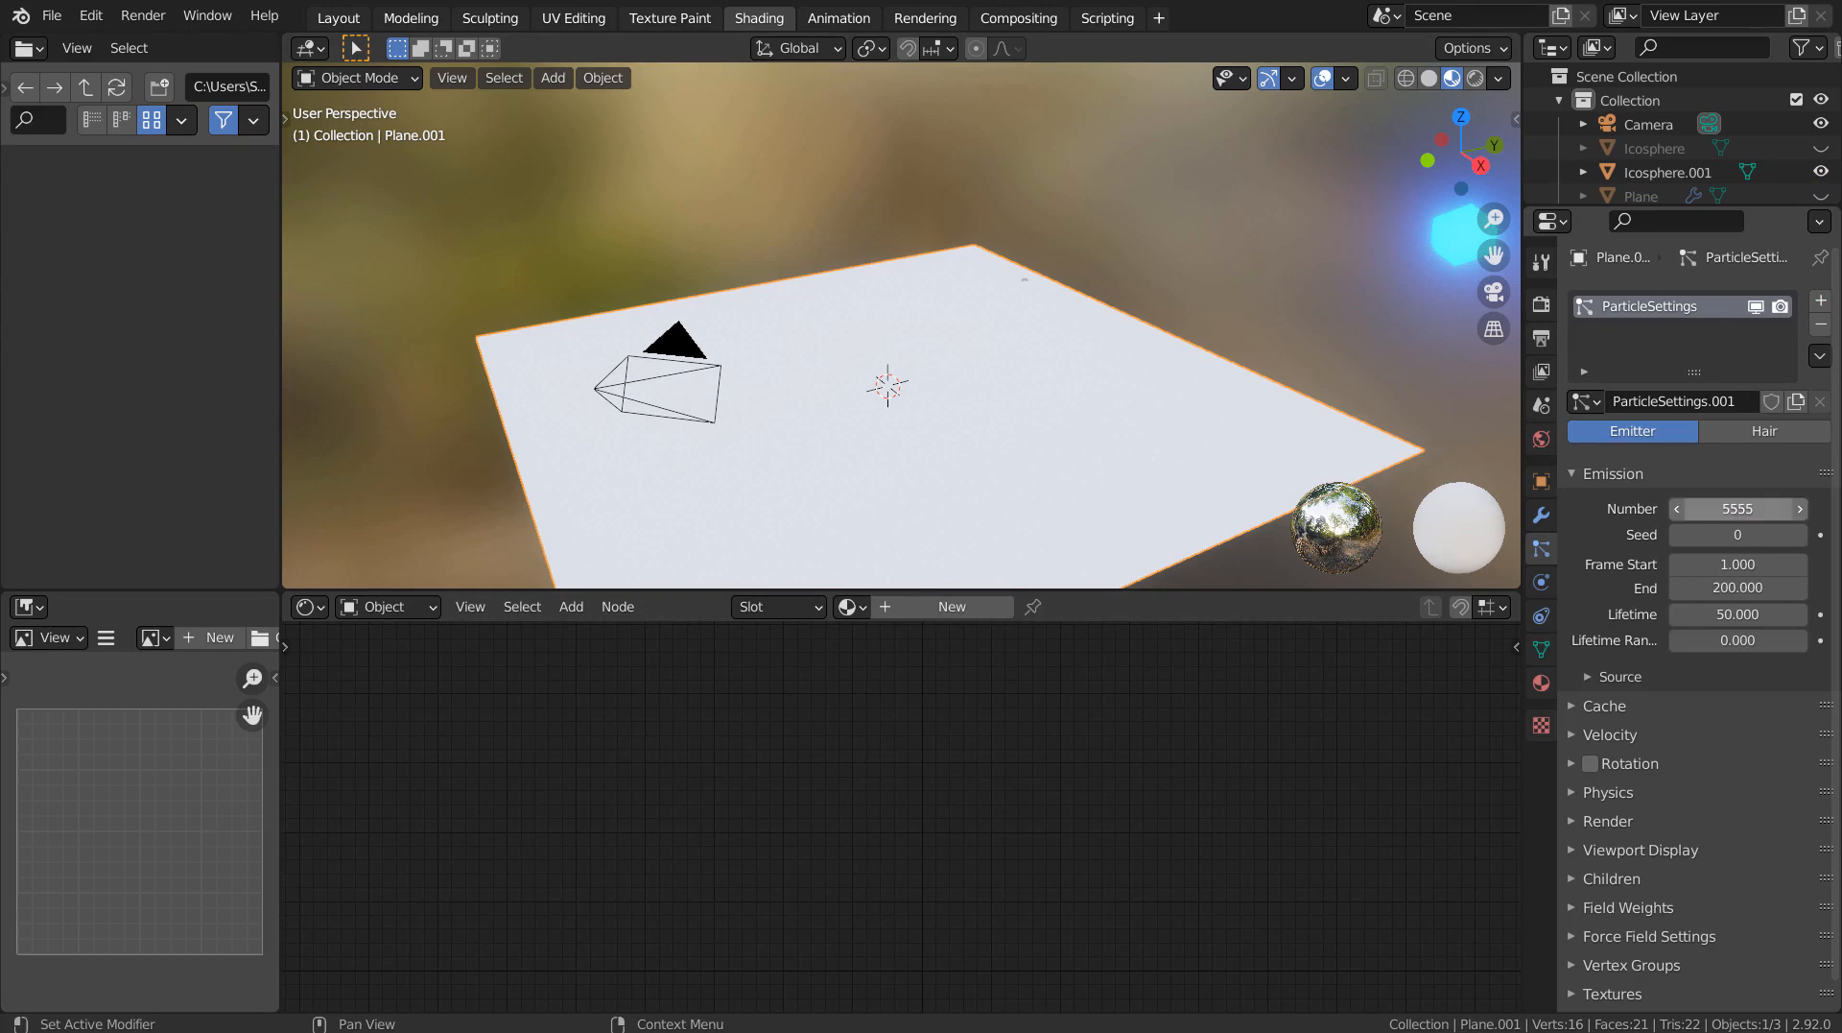
pyautogui.click(1734, 585)
pyautogui.write('250')
pyautogui.press('Return')
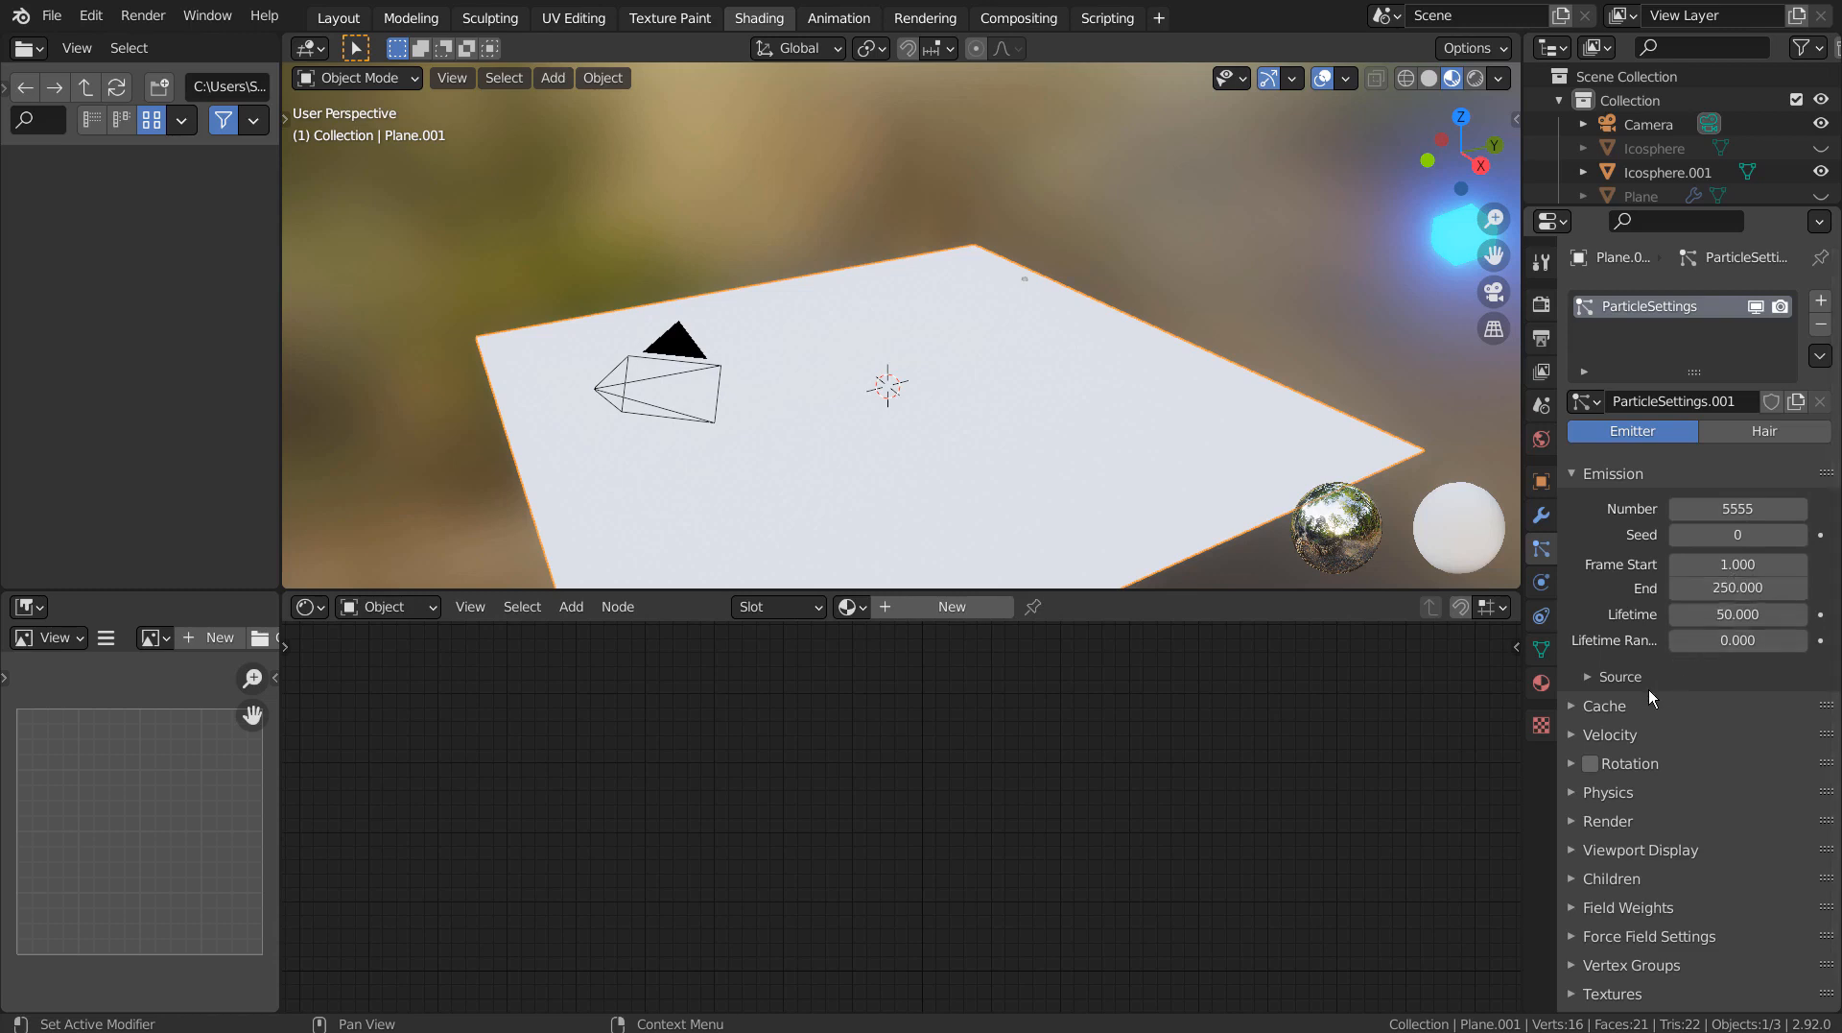
# Render the particles as Object, using Icosphere.001 as the instance object.
pyautogui.click(1568, 827)
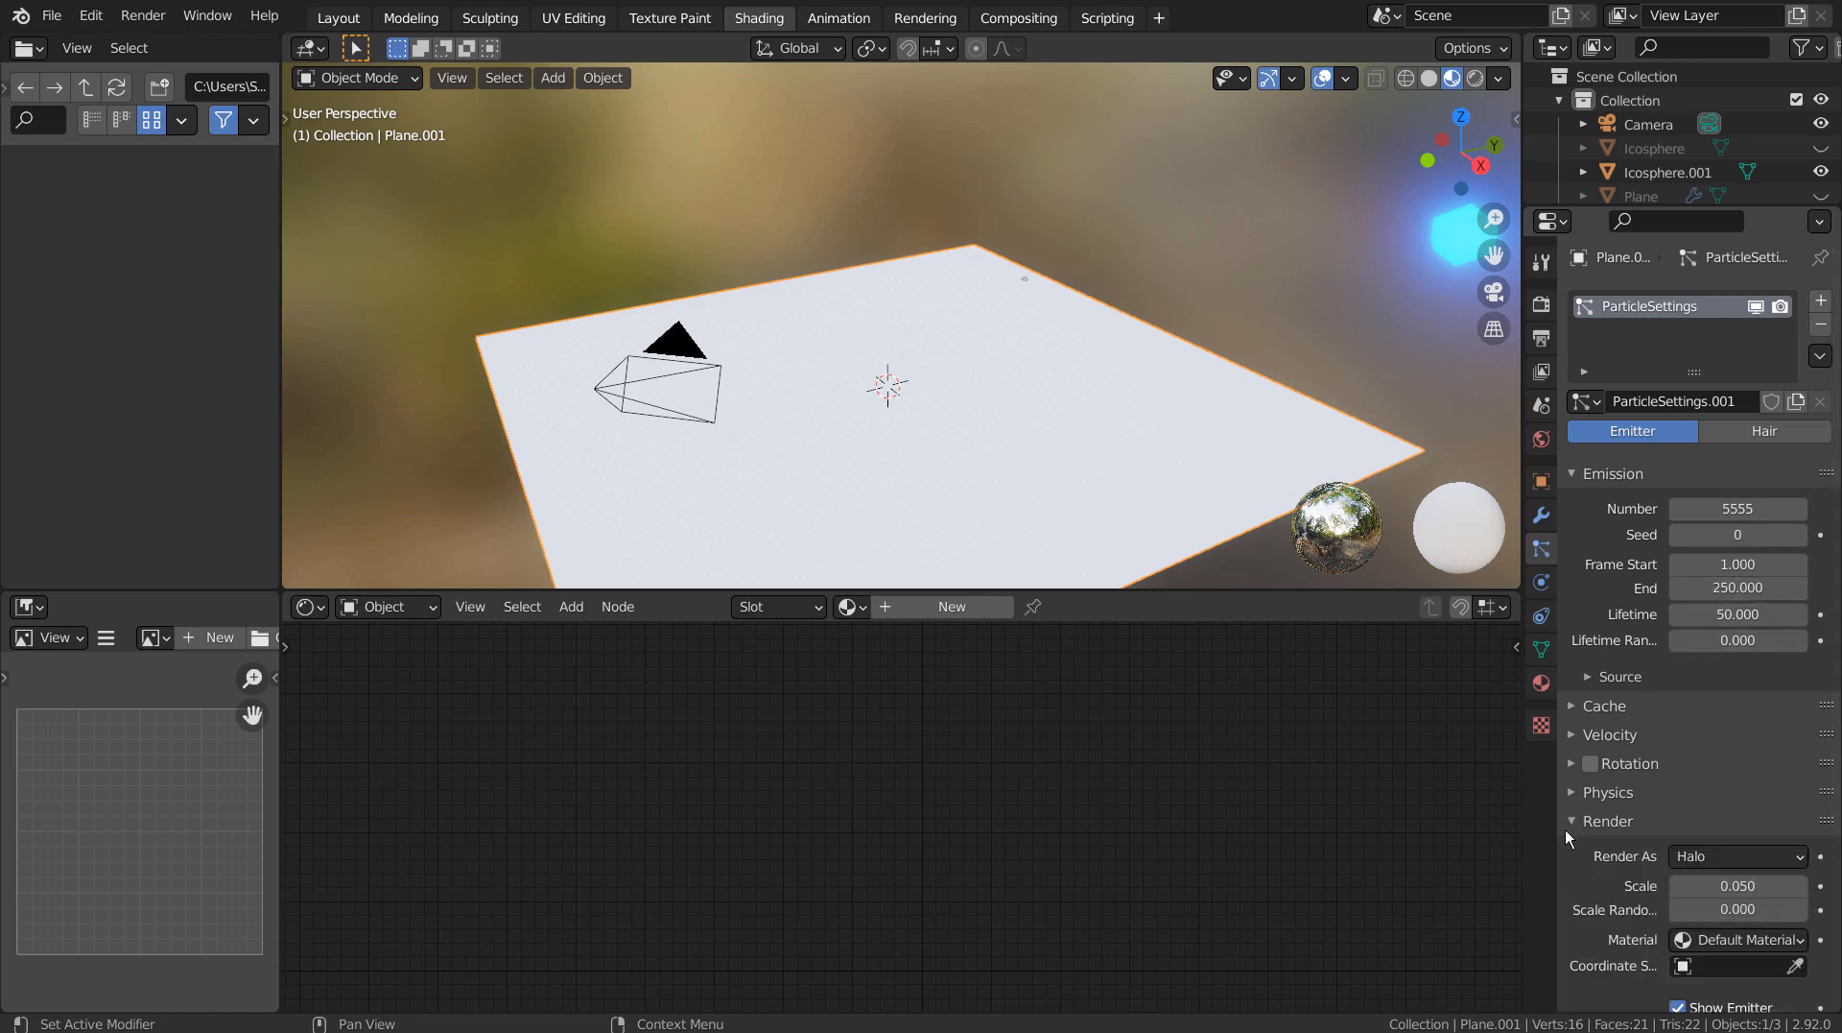
pyautogui.scroll(-3, 1598, 841)
pyautogui.click(1741, 743)
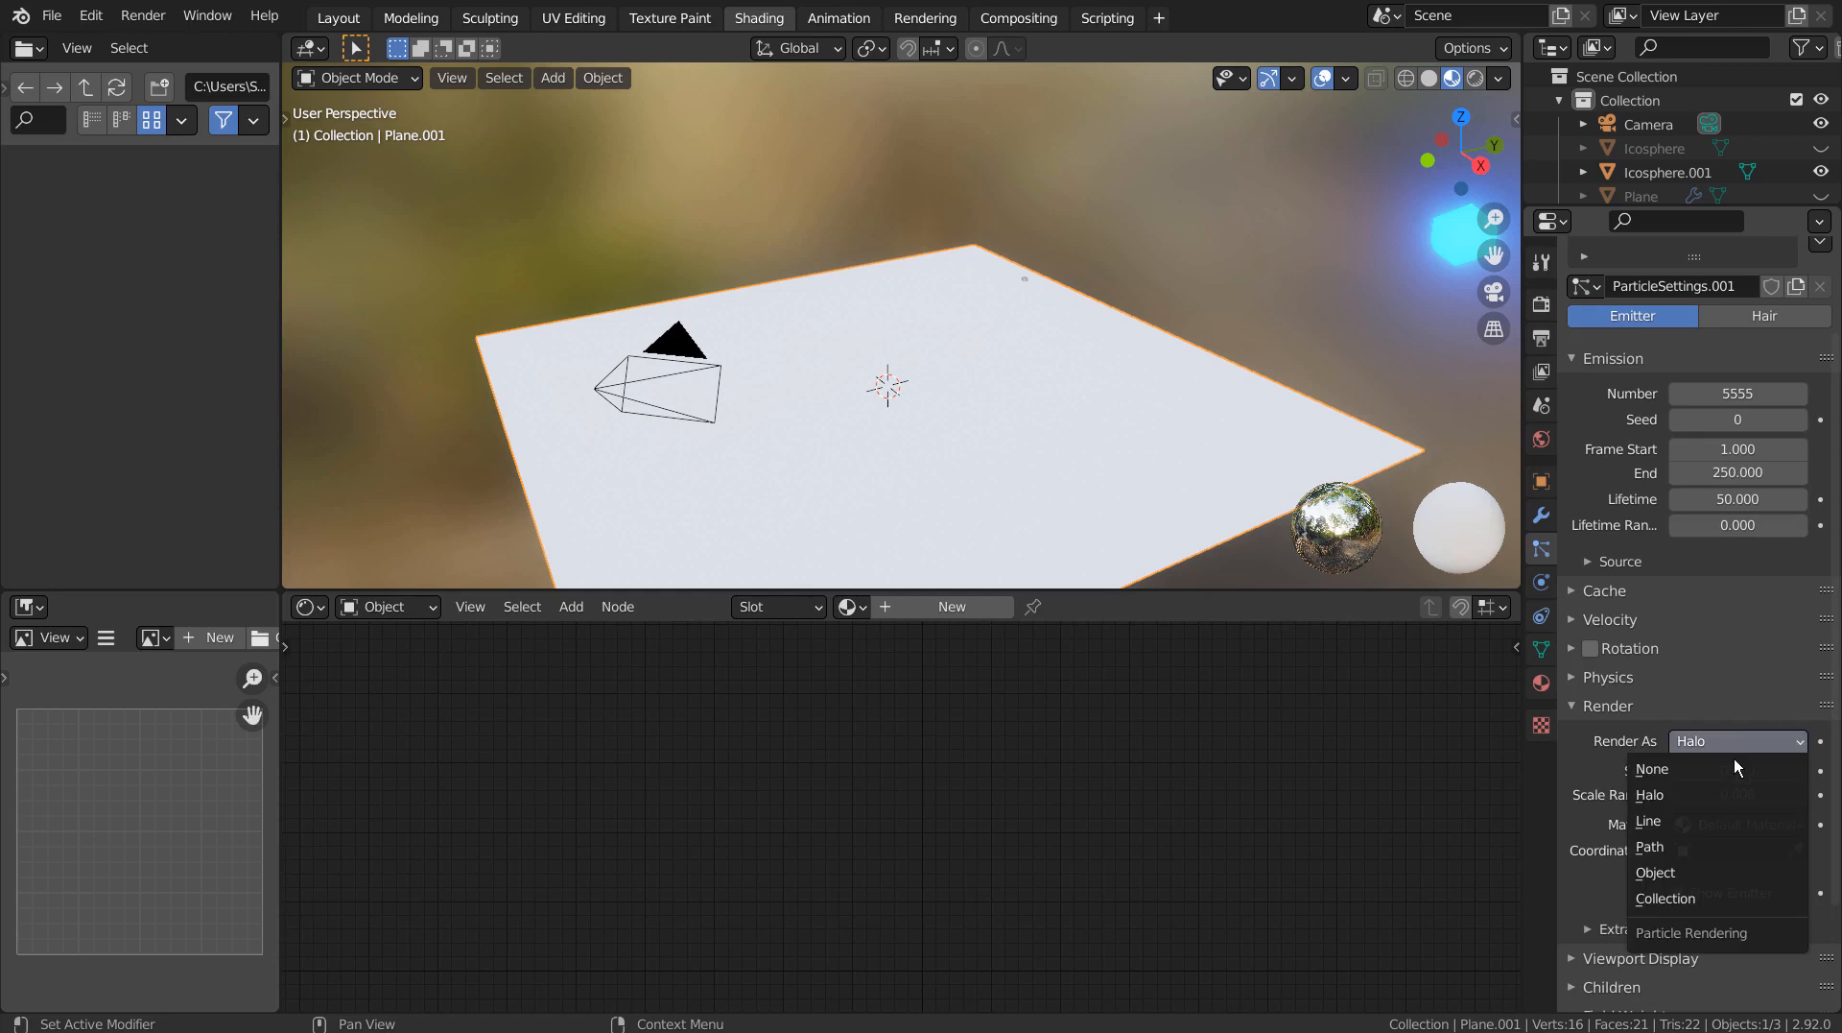
pyautogui.click(1691, 866)
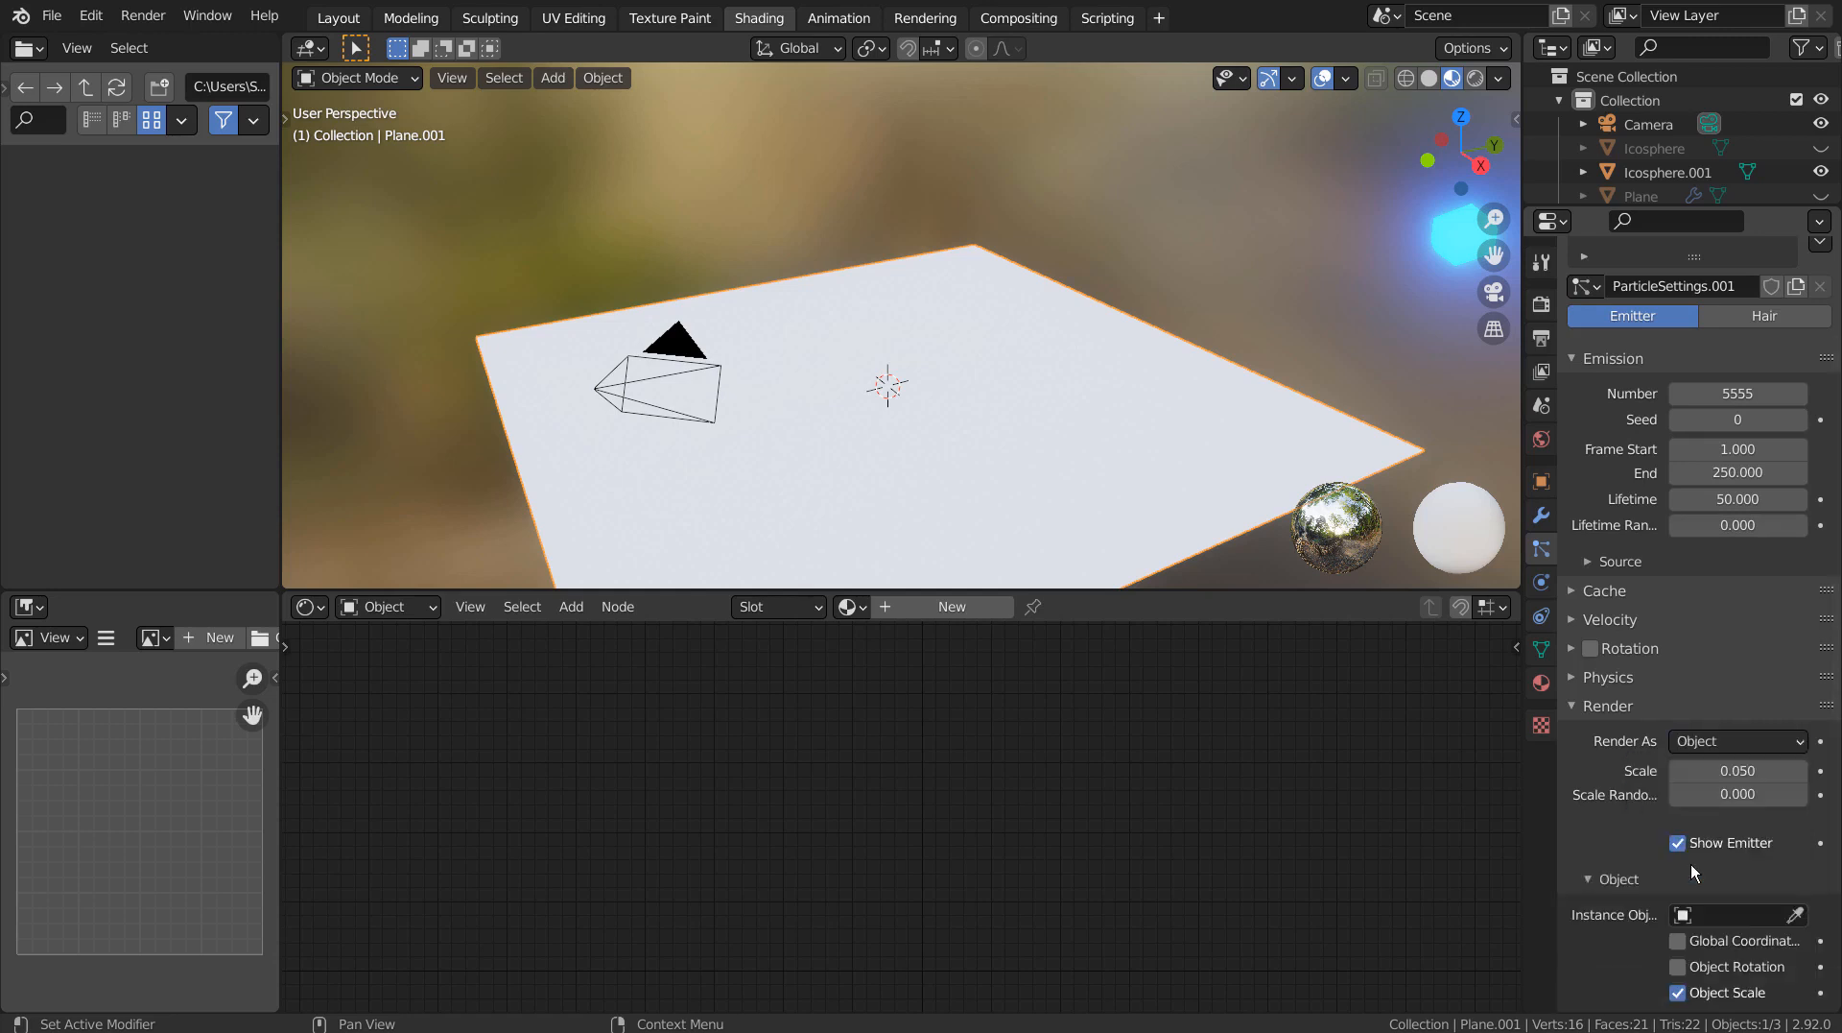
pyautogui.click(1696, 912)
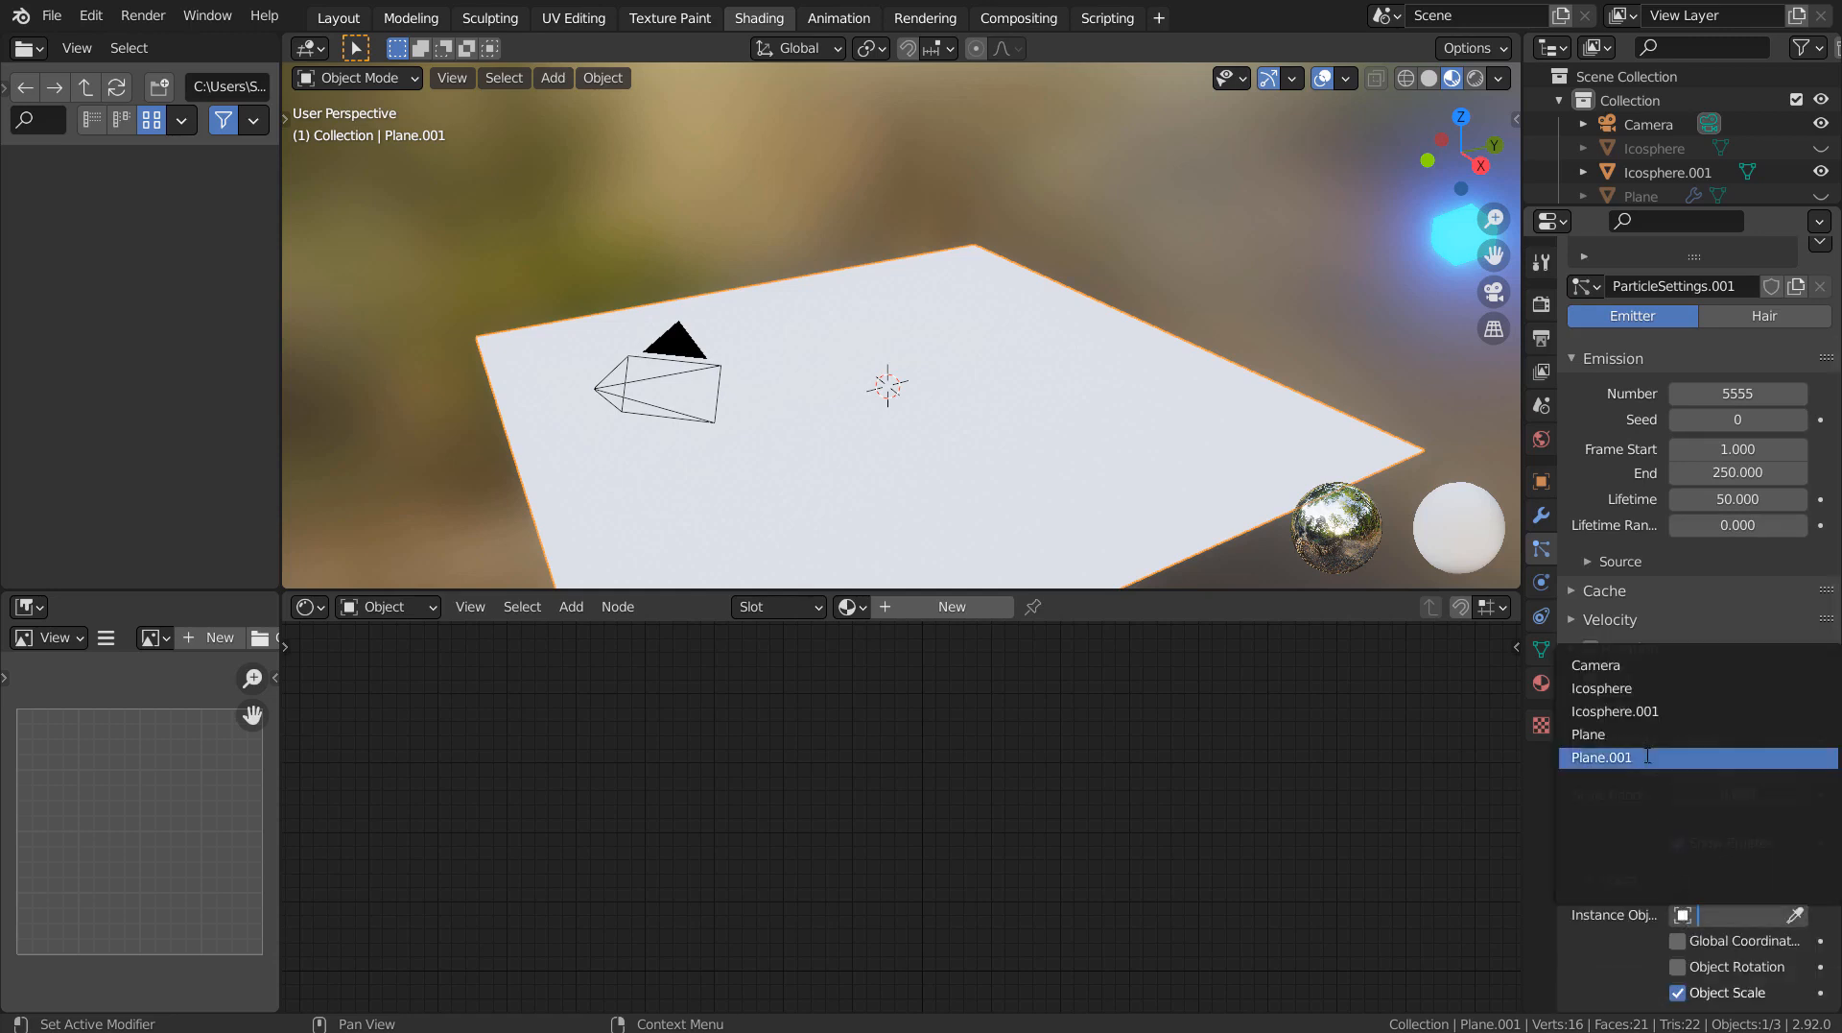
pyautogui.click(1646, 712)
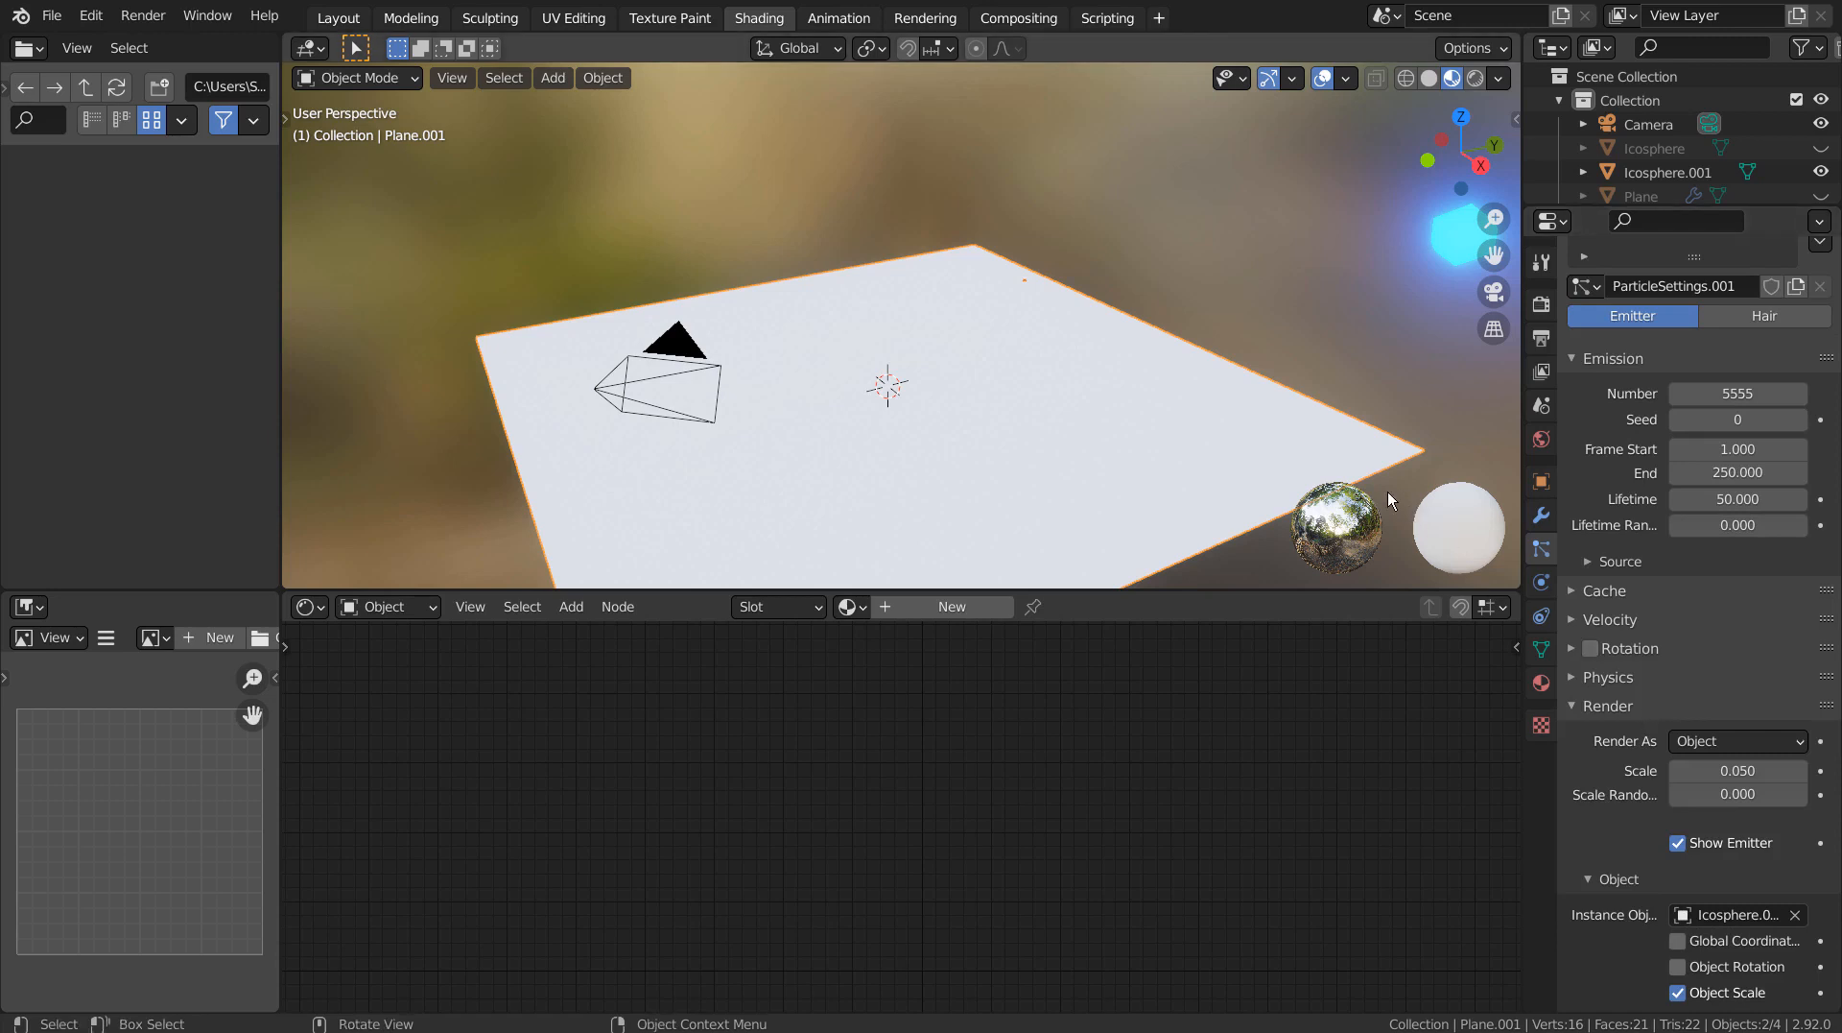
pyautogui.scroll(-6, 1689, 536)
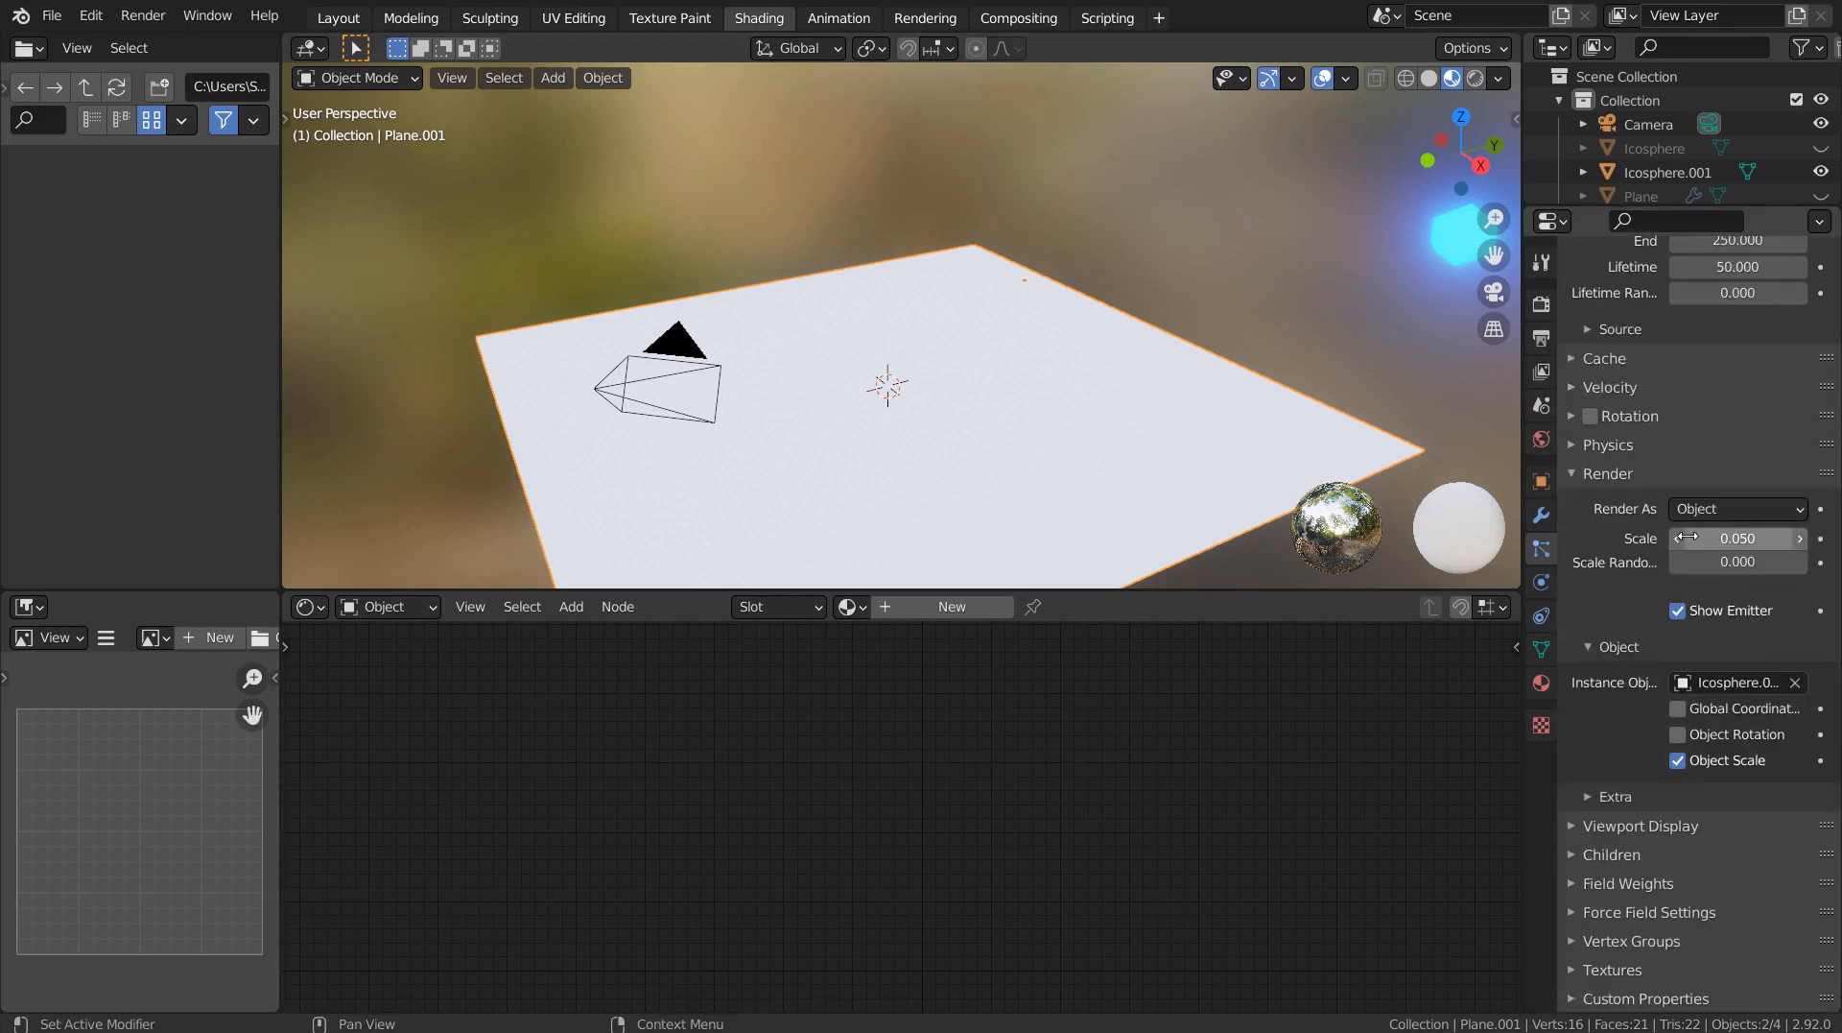
# Switch to the Layout workspace and hide the glowing ico sphere from the viewport.
pyautogui.click(352, 18)
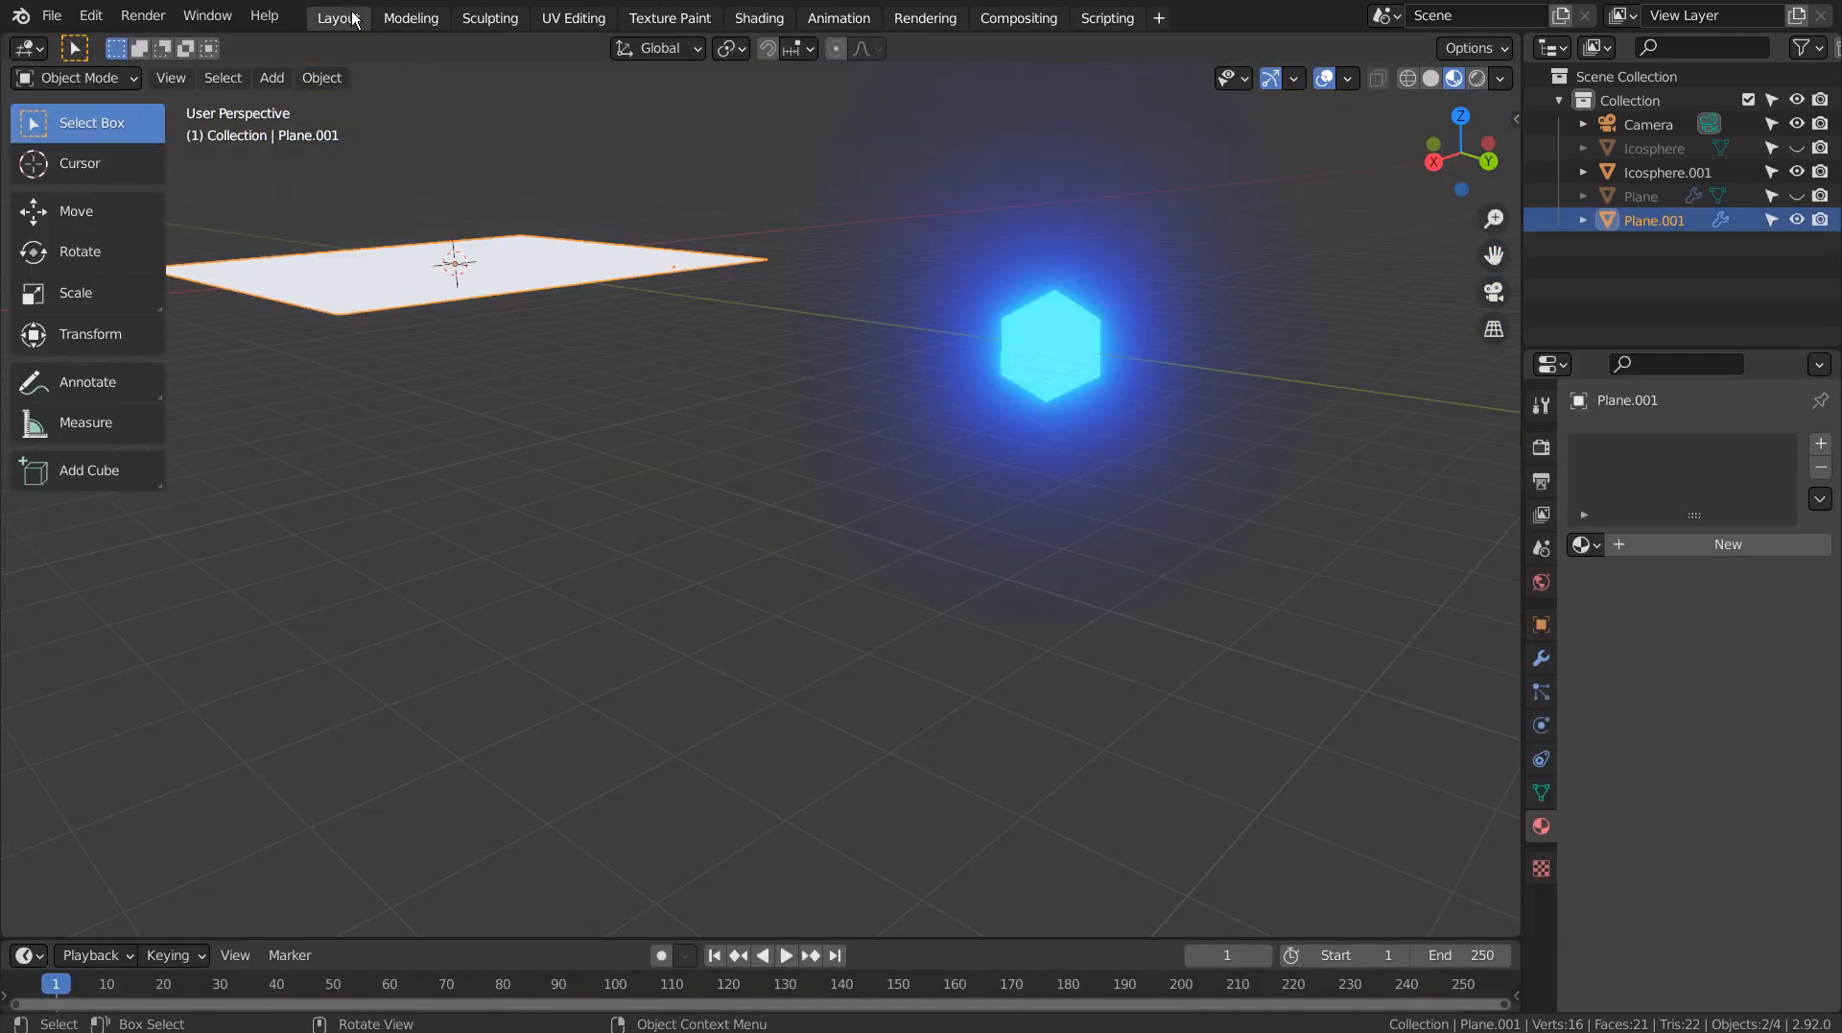
pyautogui.moveTo(892, 514); pyautogui.dragTo(969, 464, button='middle')
pyautogui.click(1005, 353)
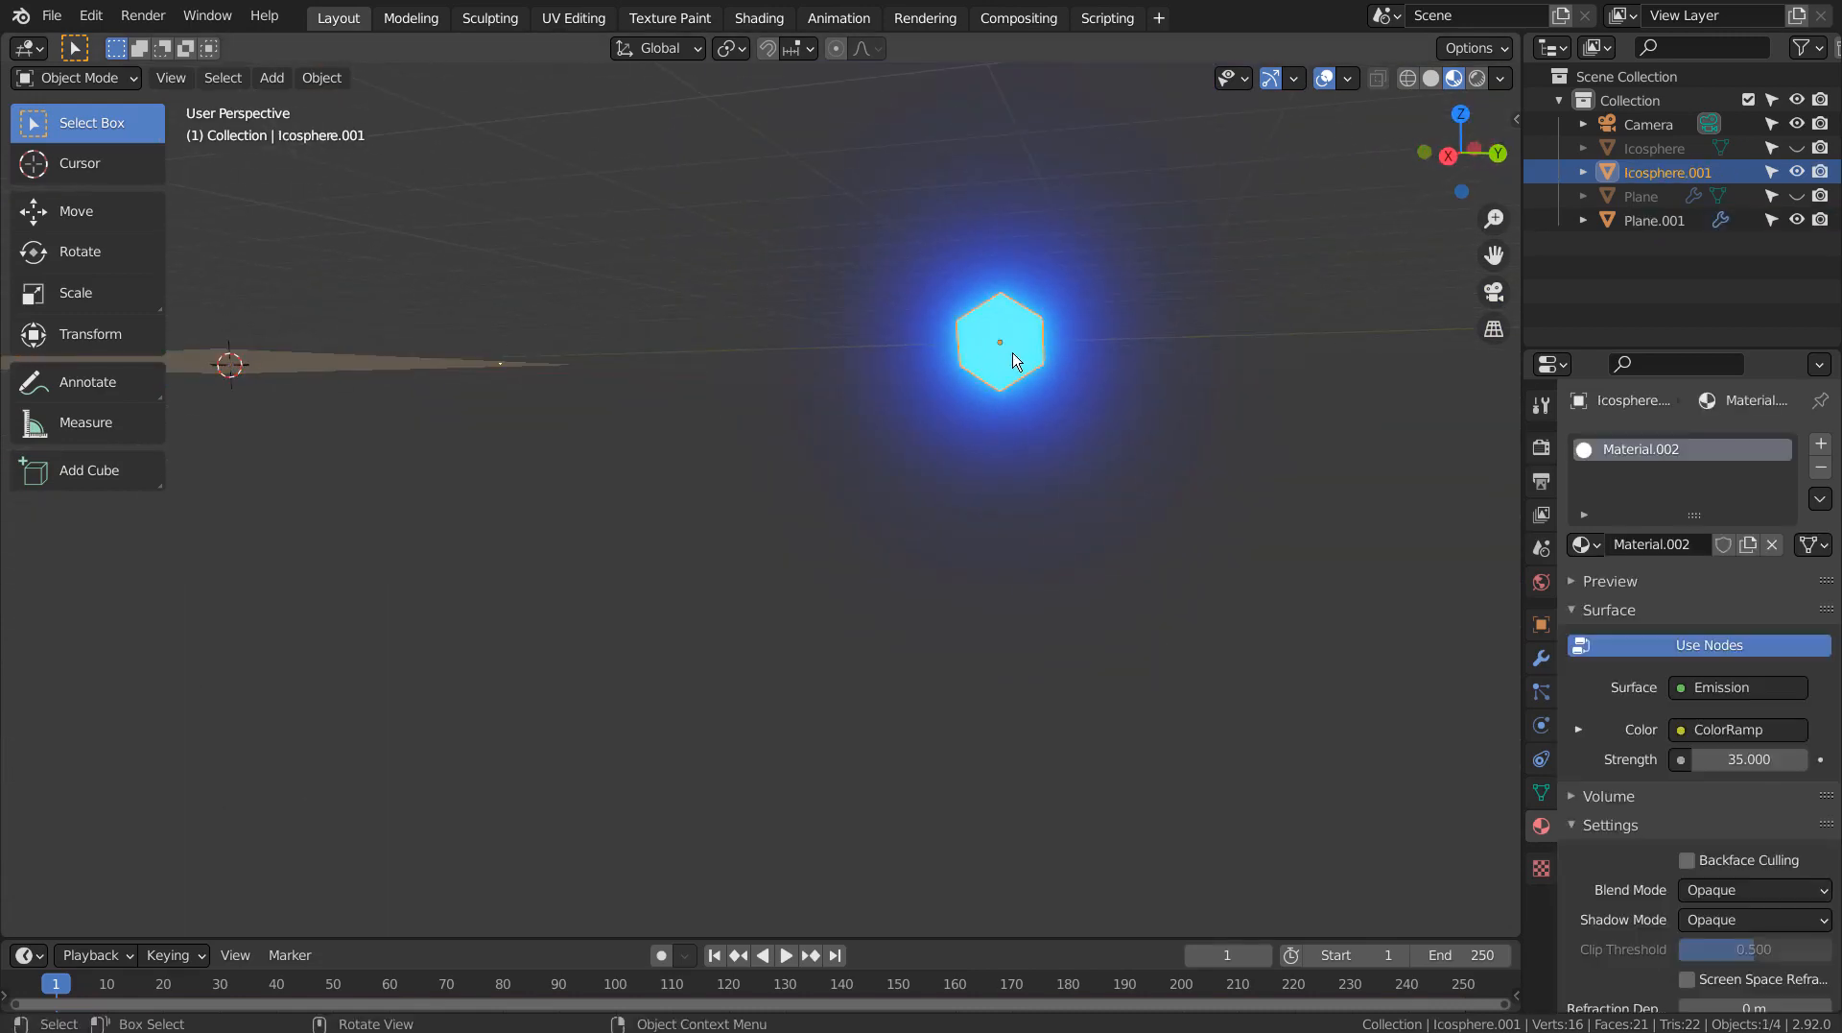
pyautogui.press('h')
# Select the emitter plane, play the animation to inspect the falling colored particles from several angles, and stop playback.
pyautogui.moveTo(625, 522); pyautogui.dragTo(990, 464, button='middle')
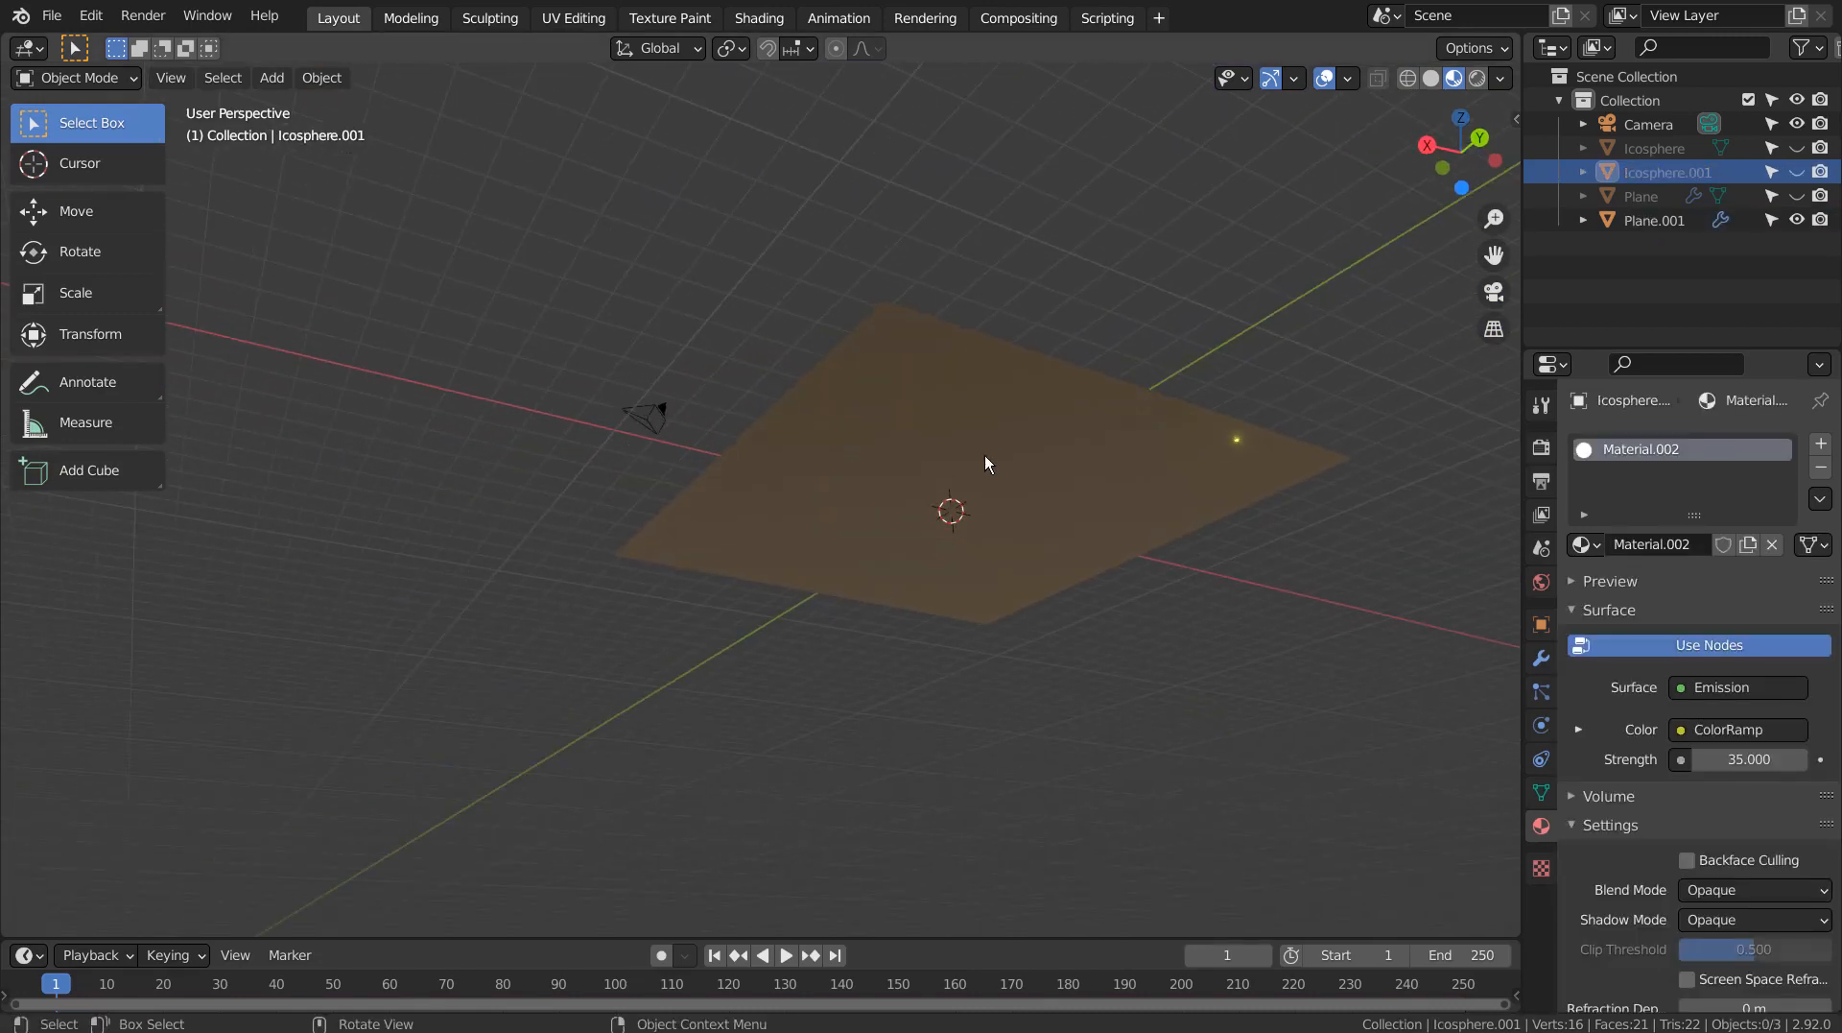
pyautogui.click(990, 464)
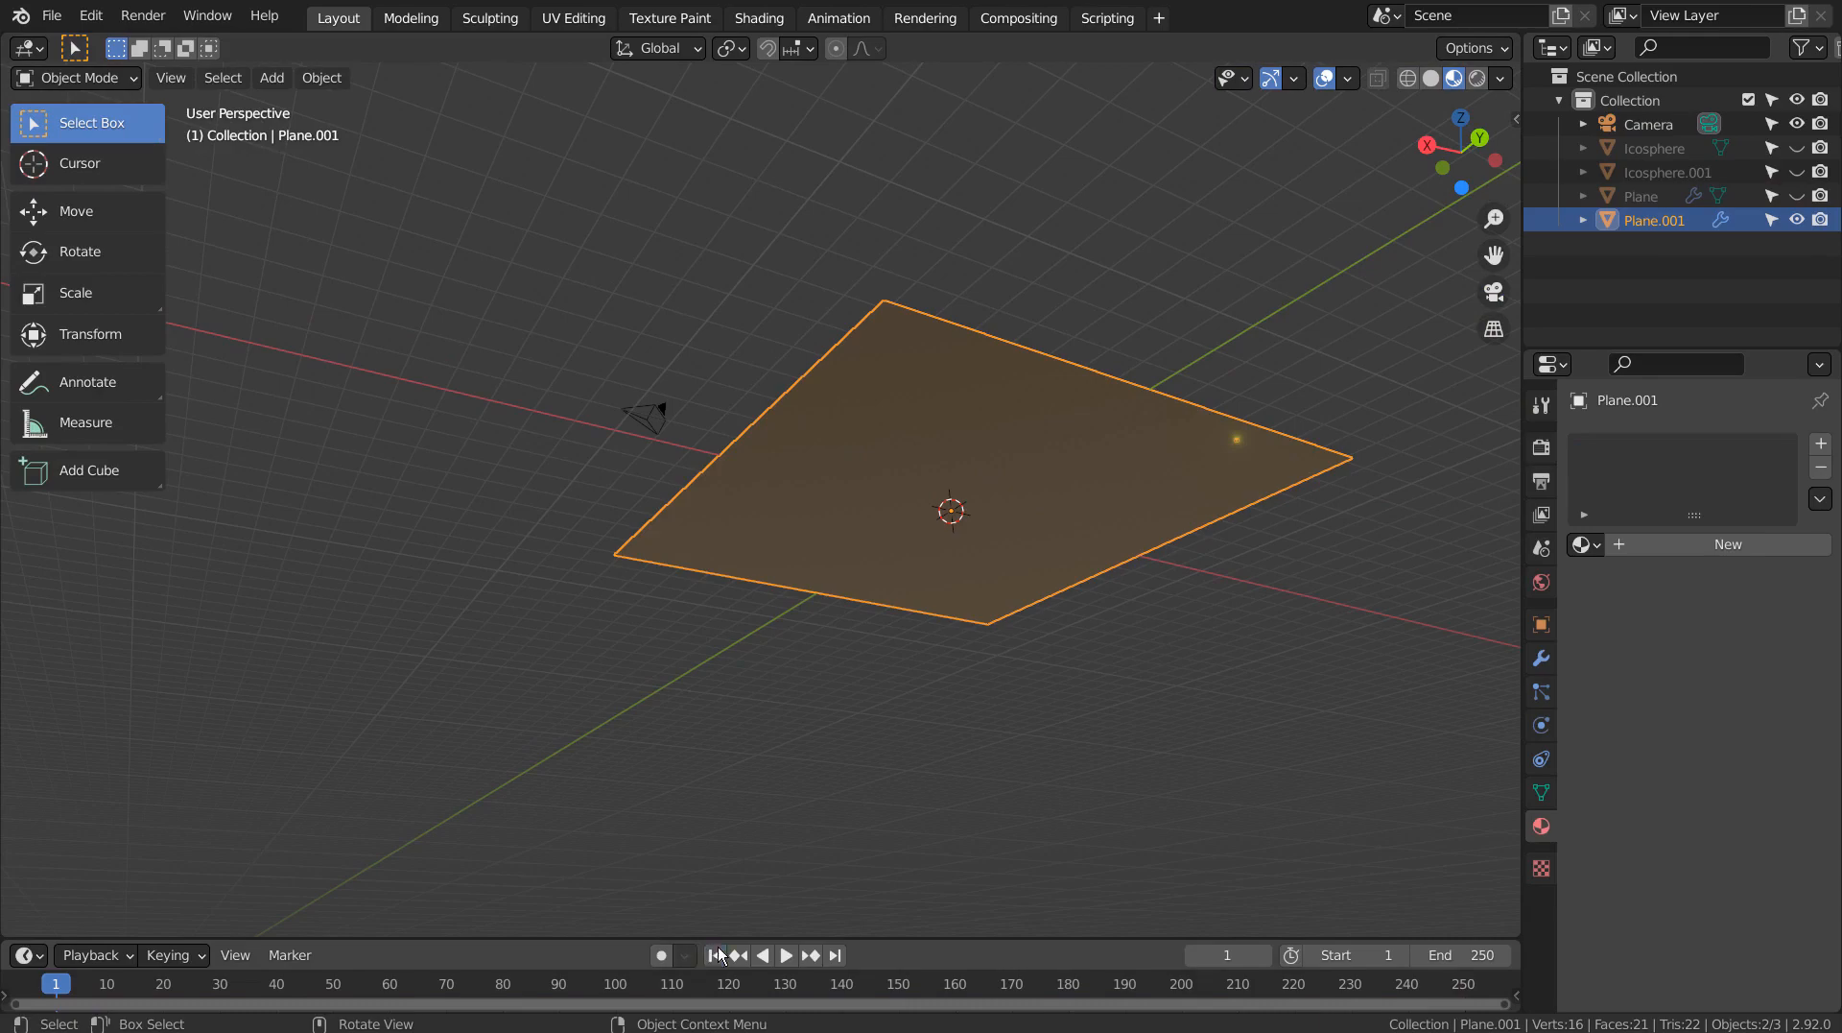
pyautogui.click(783, 953)
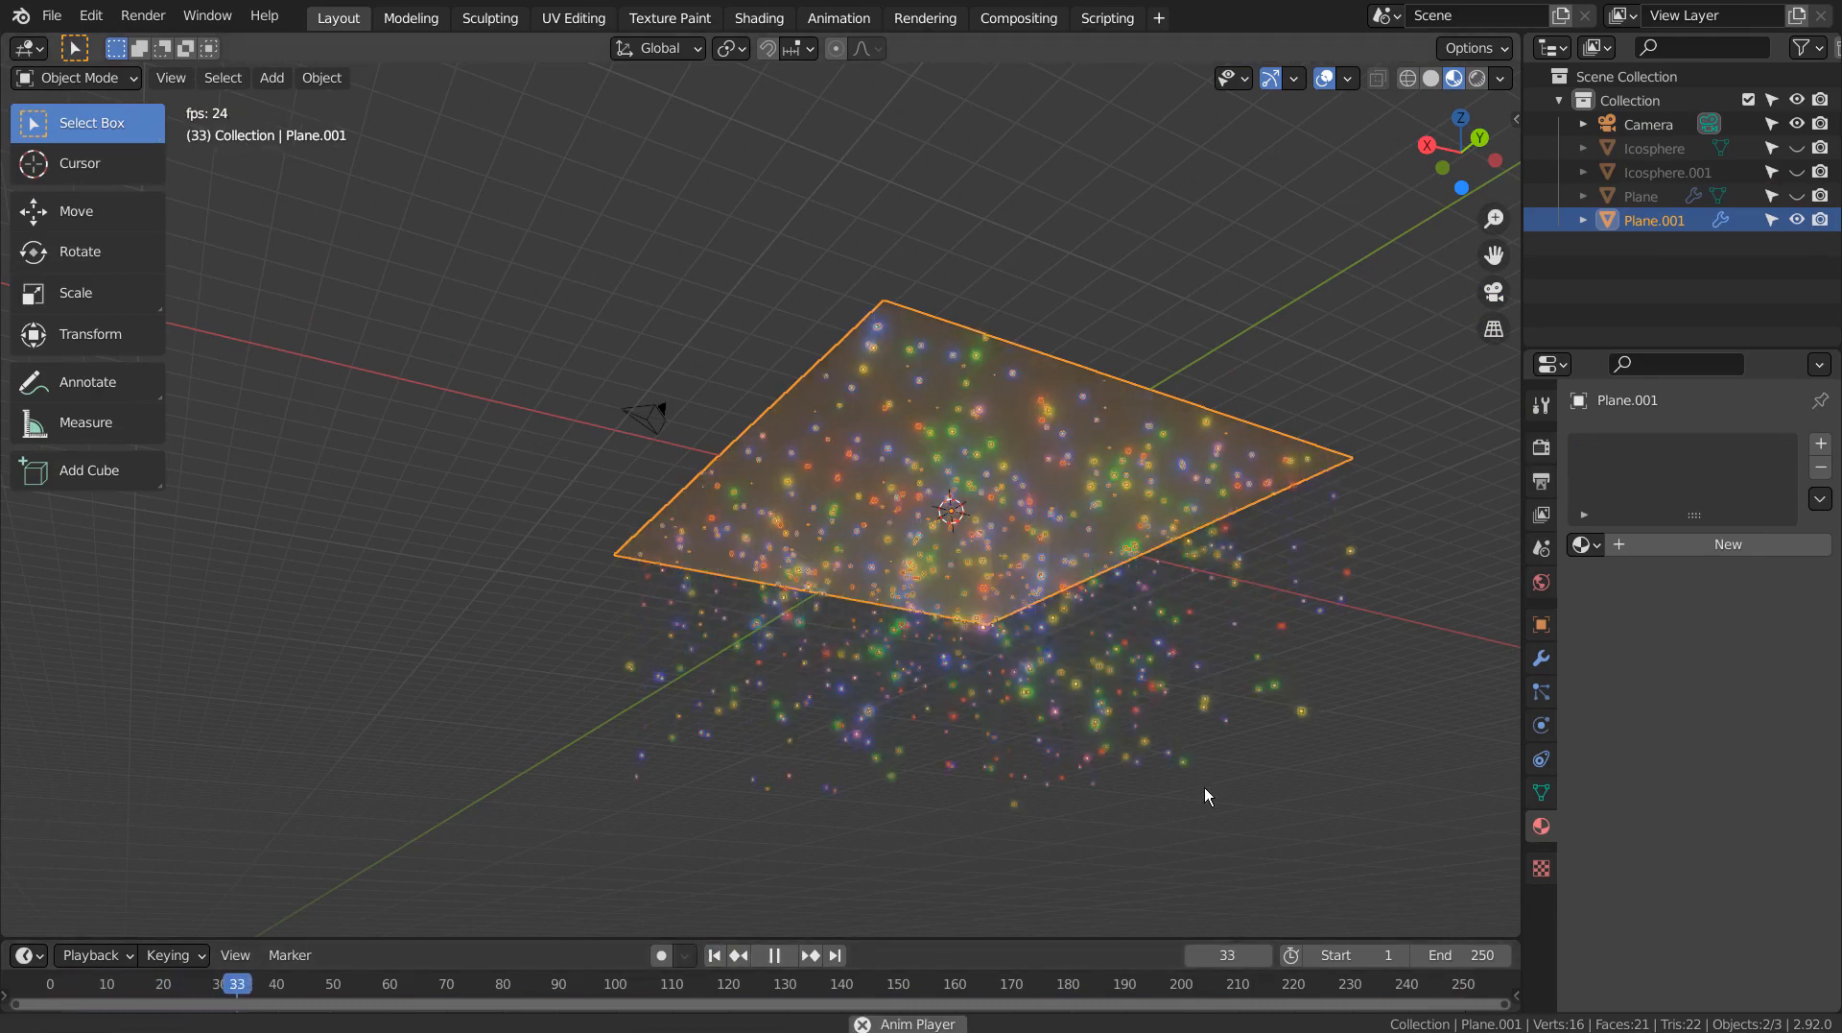
pyautogui.moveTo(1205, 787); pyautogui.dragTo(947, 652, button='middle')
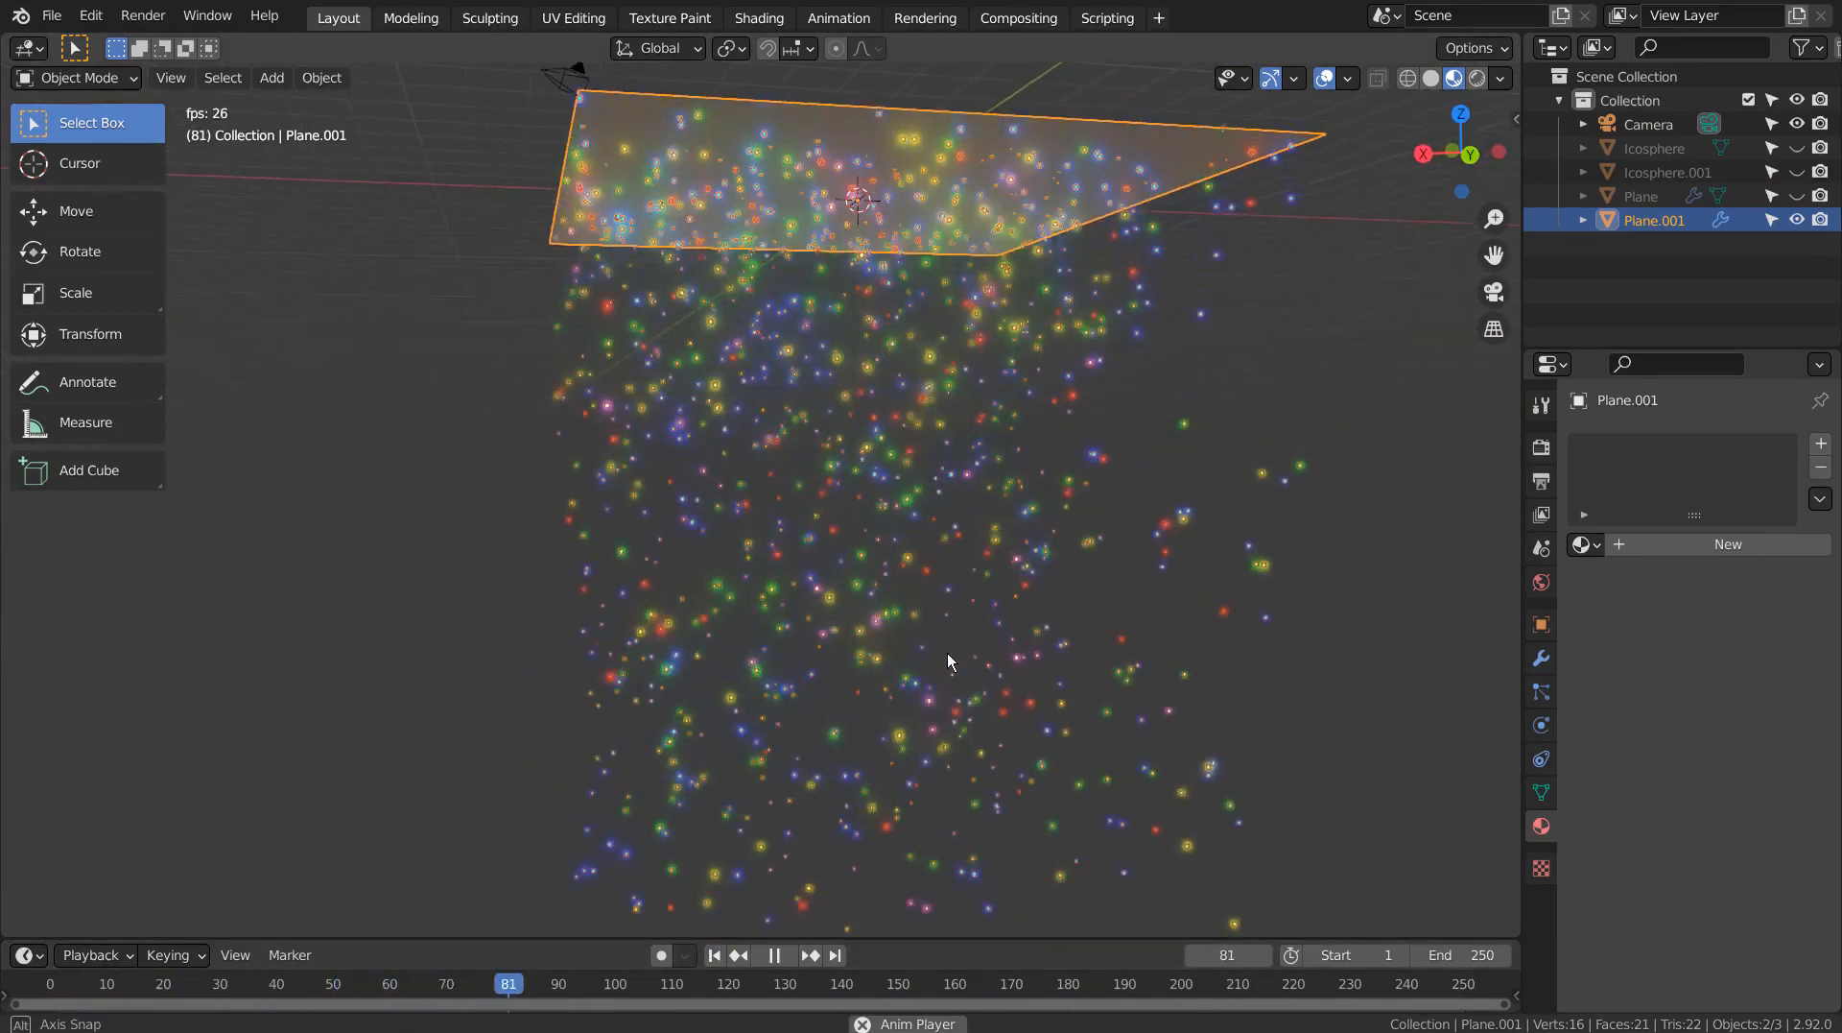
pyautogui.scroll(8, 1067, 699)
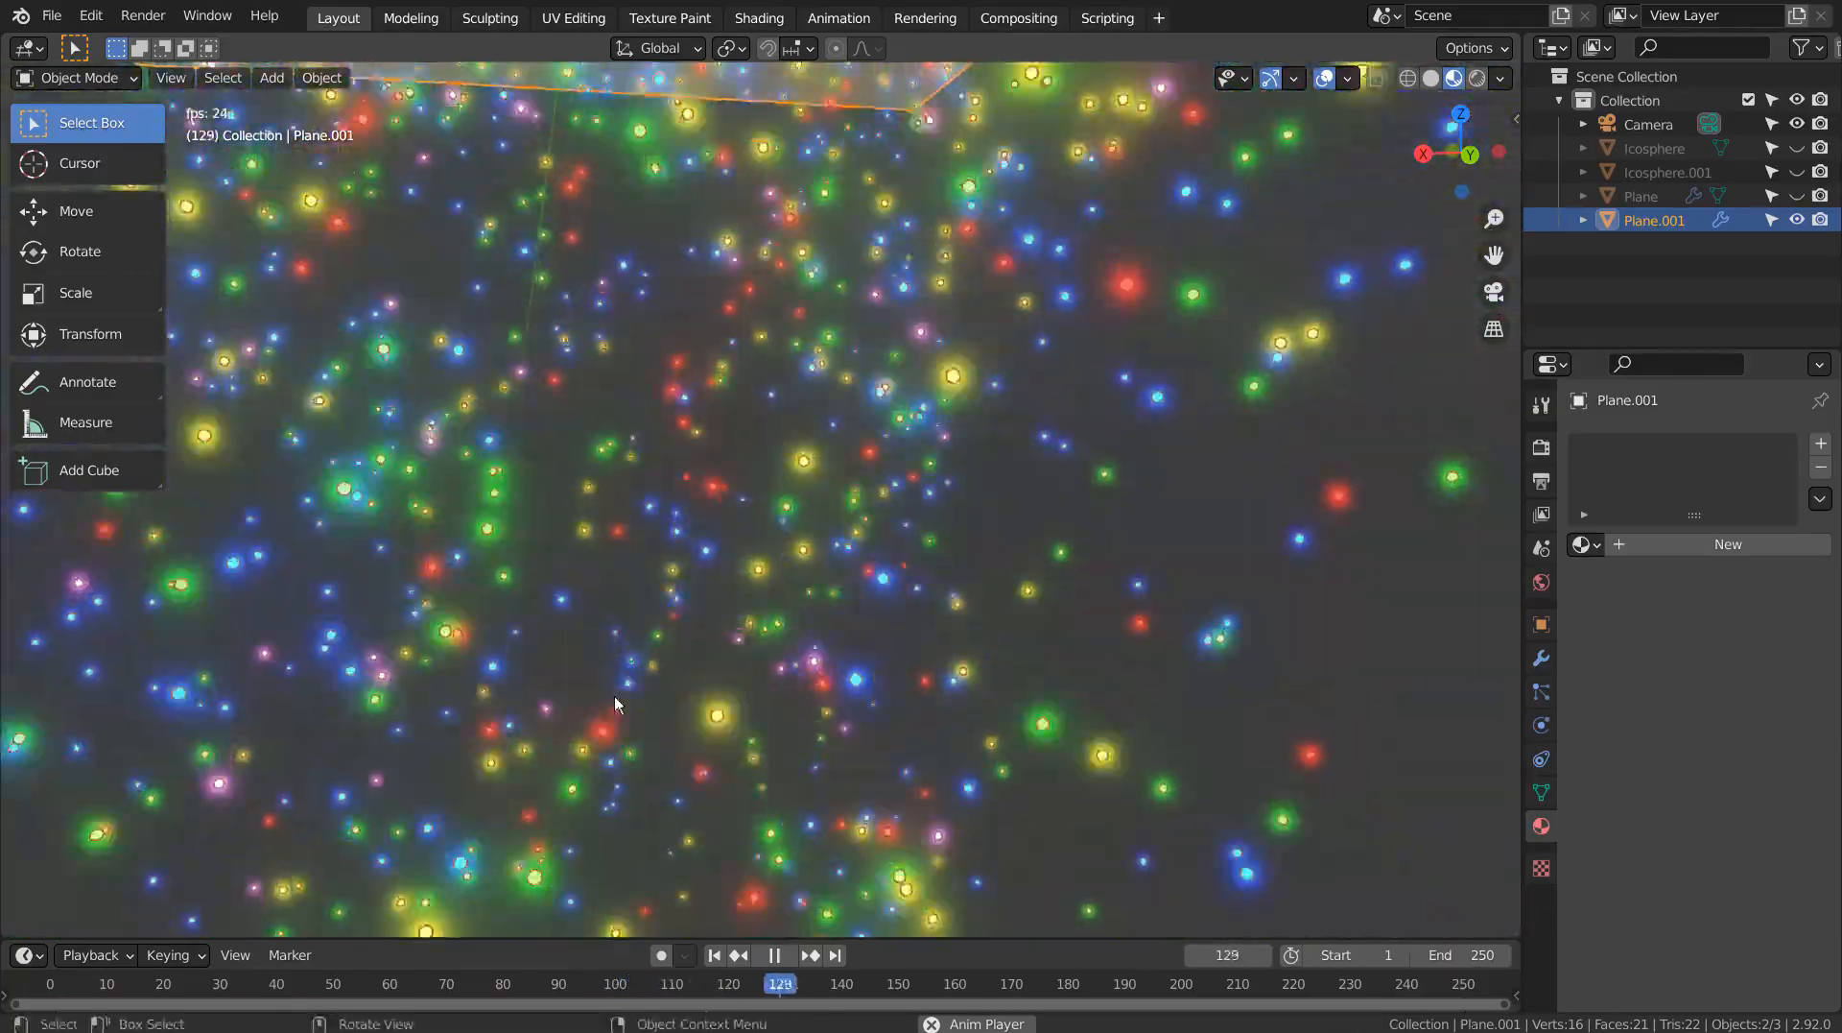
pyautogui.moveTo(614, 695); pyautogui.dragTo(936, 664, button='middle')
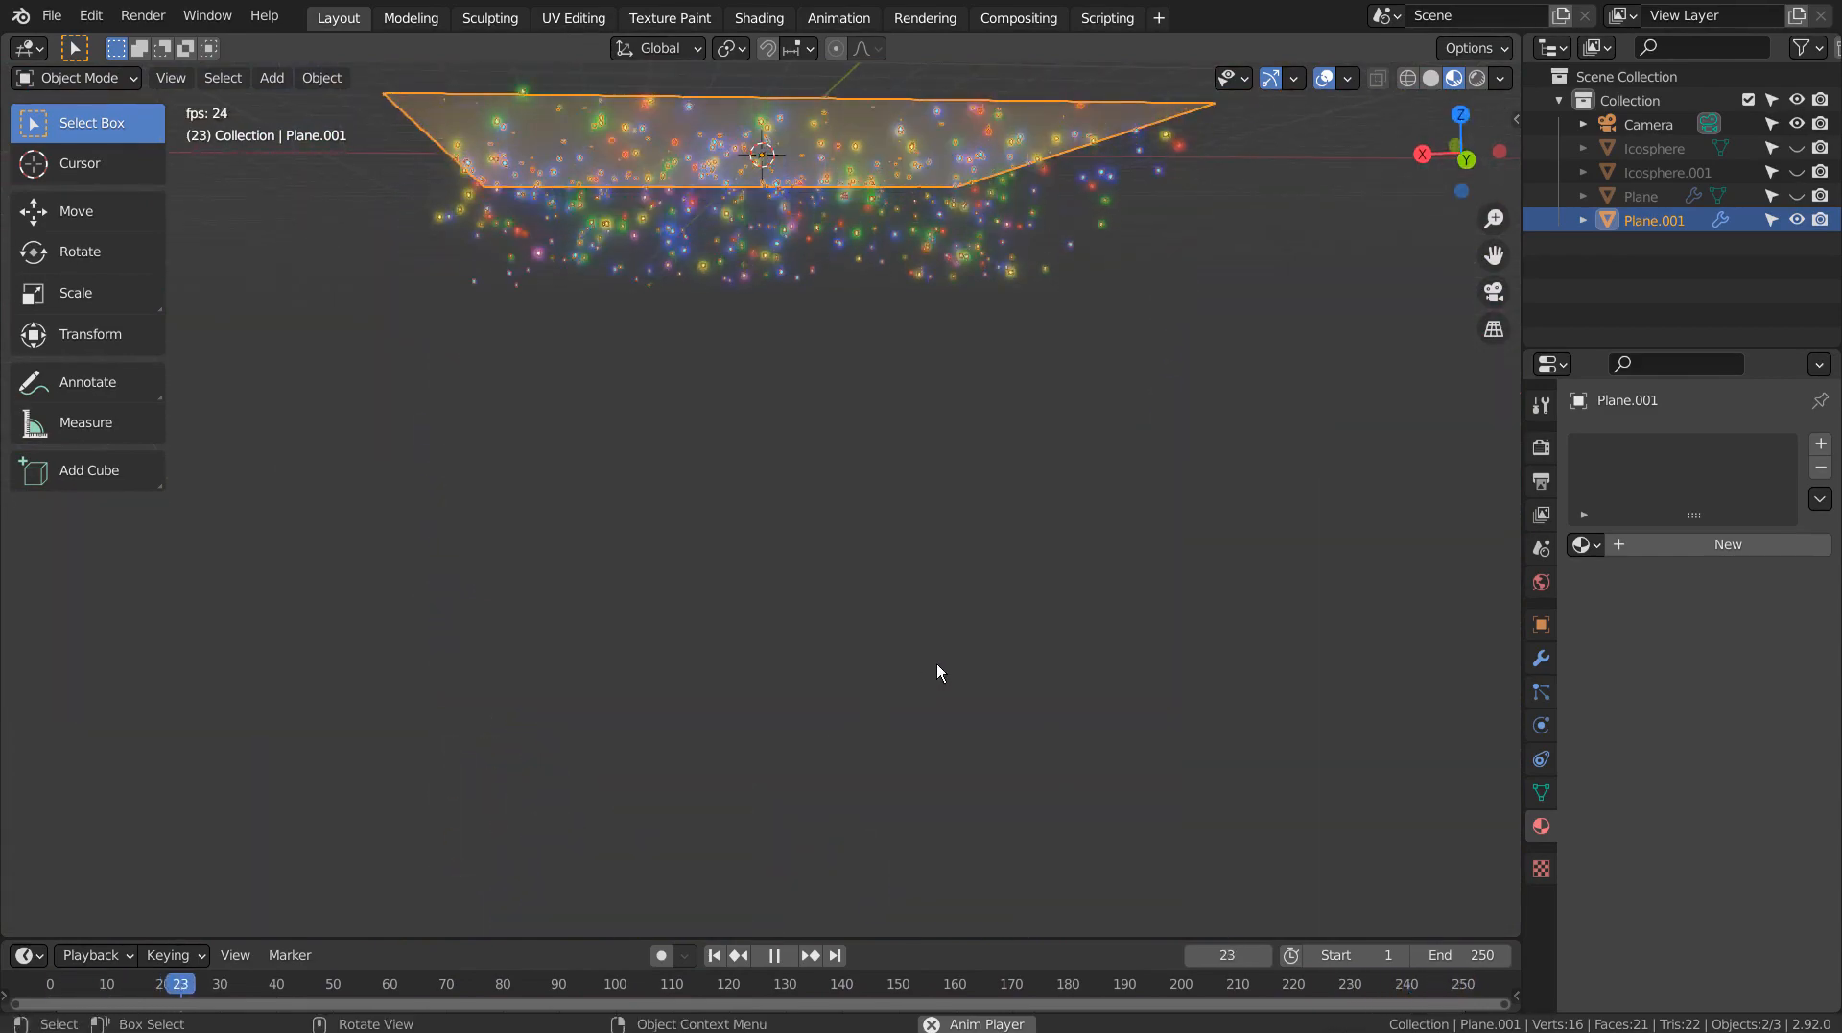
pyautogui.click(774, 954)
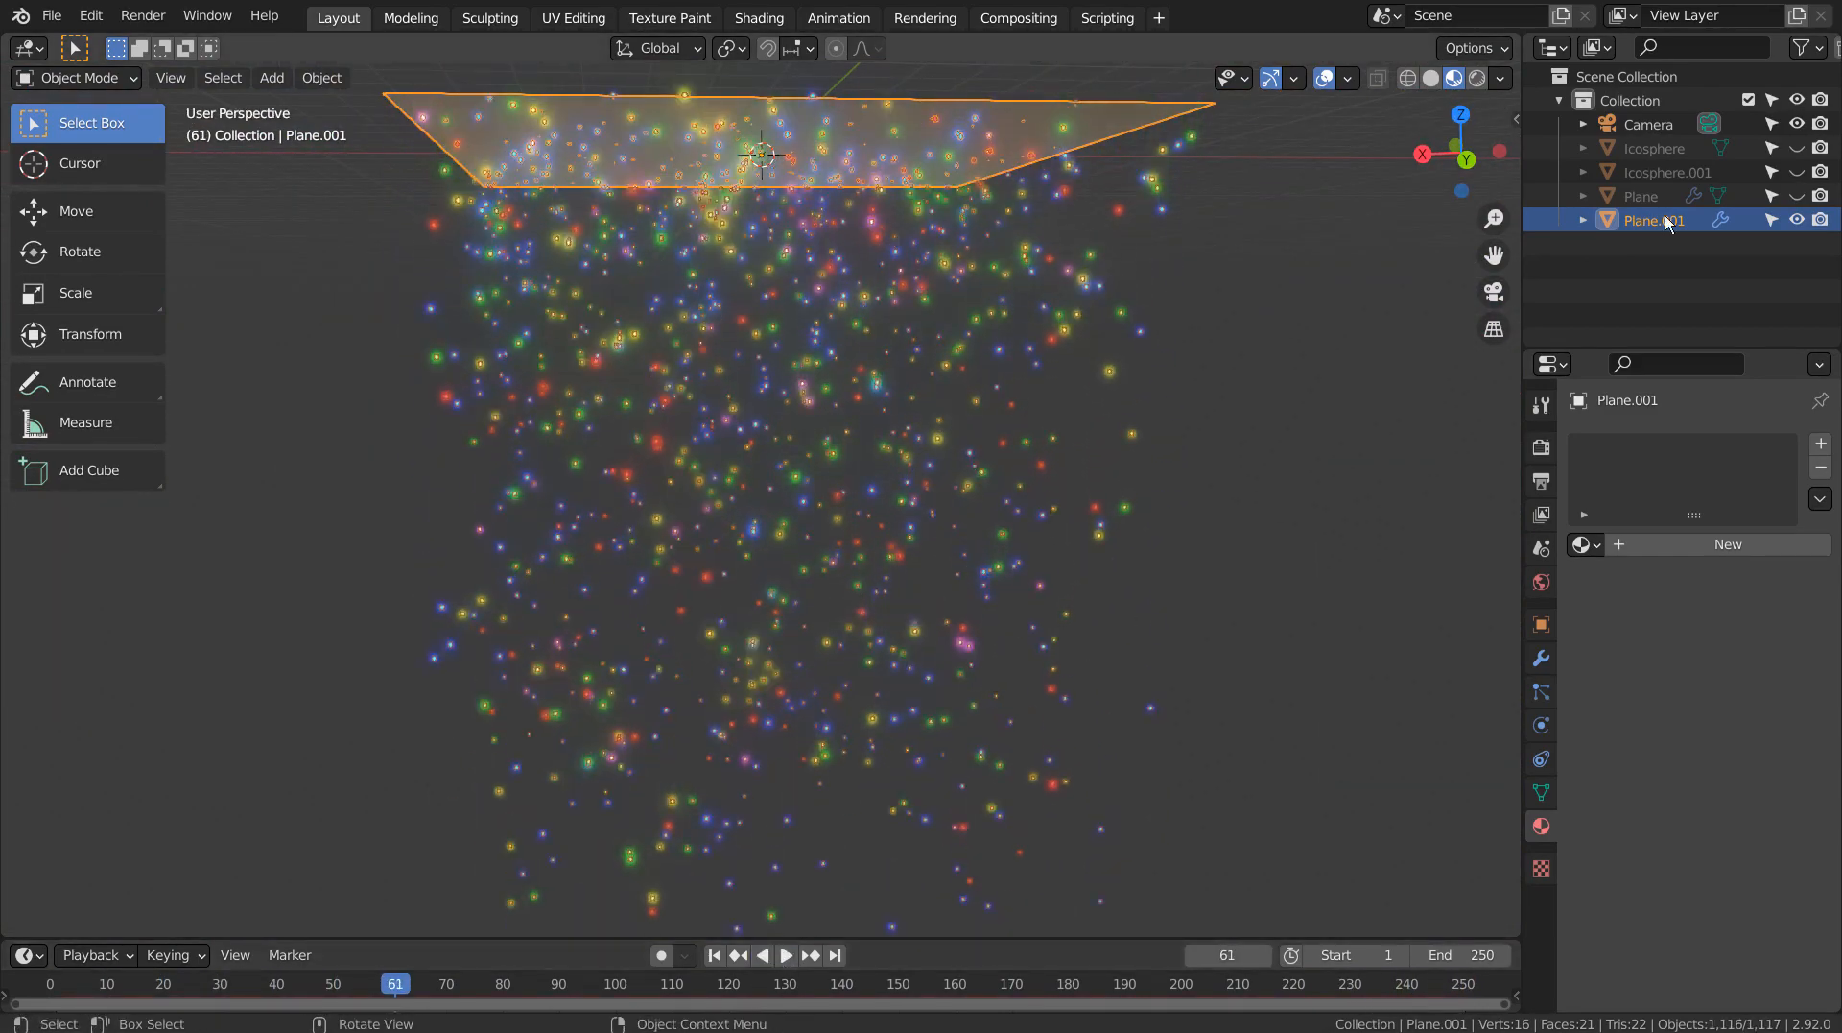
# Unhide Icosphere.001 and scale it up uniformly by about 2.48 to enlarge the emitted particles.
pyautogui.click(1798, 172)
pyautogui.scroll(-5, 936, 434)
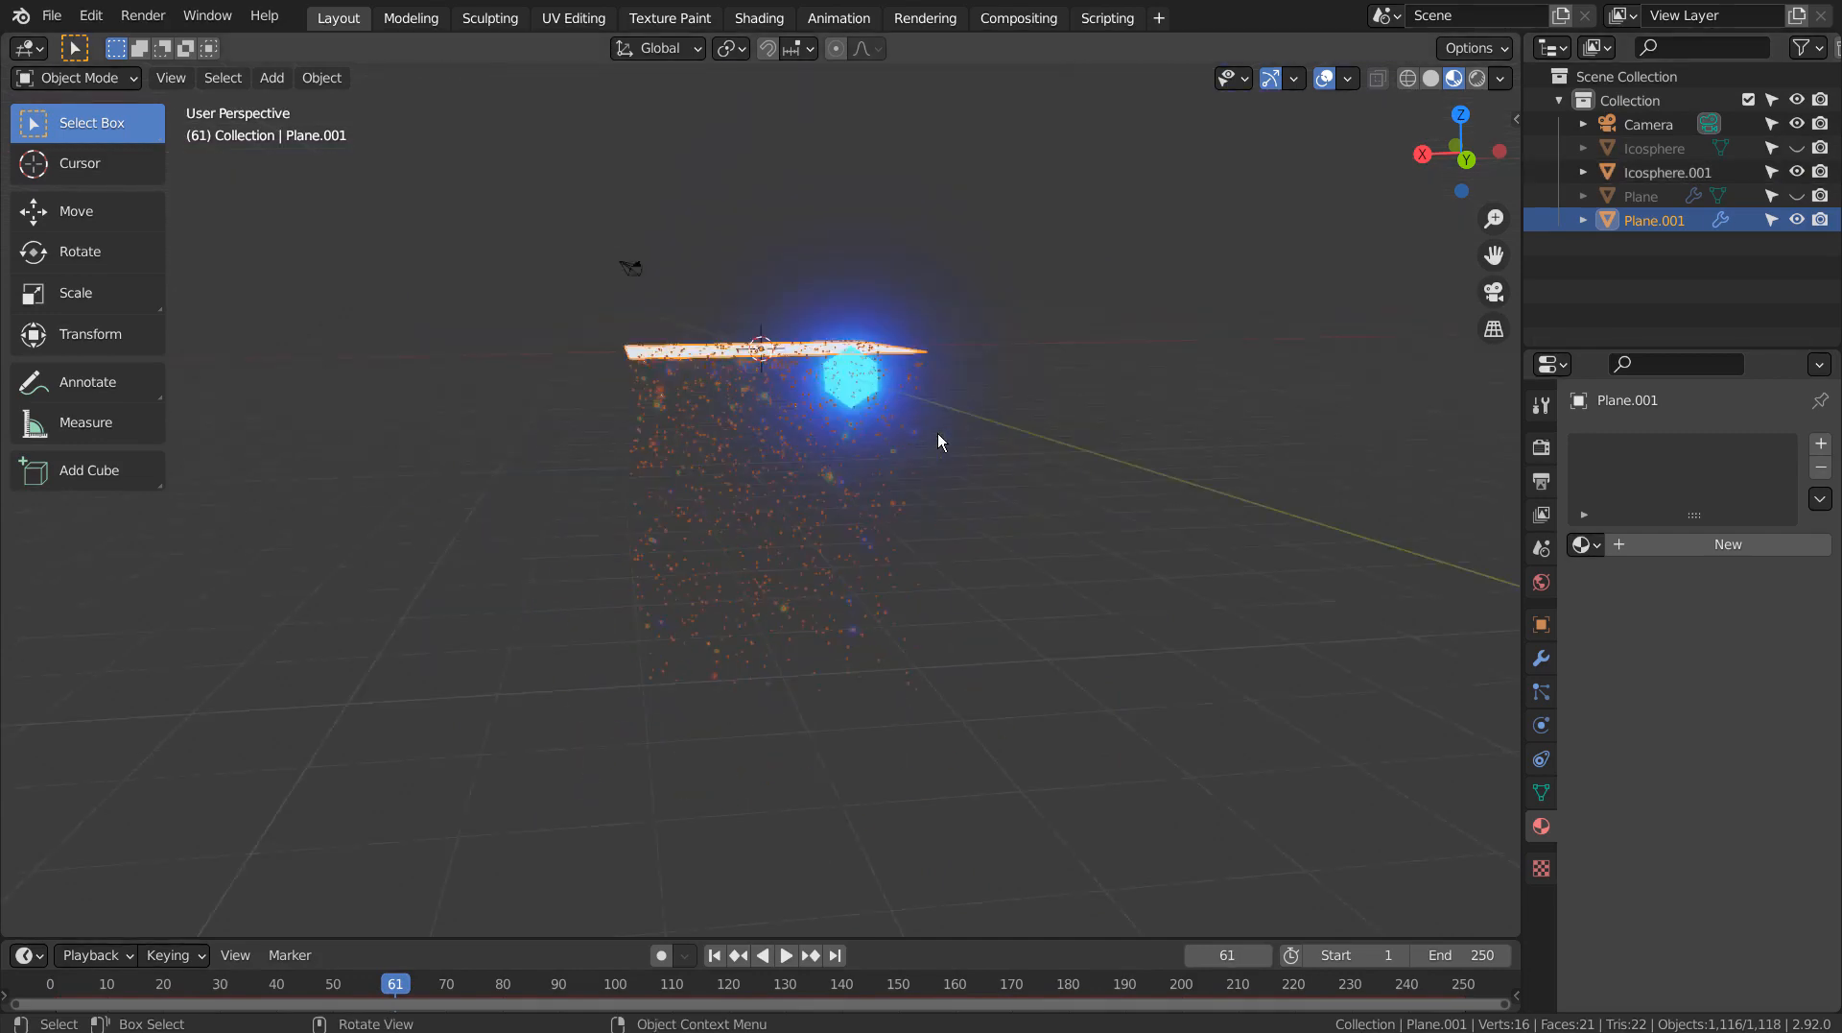
pyautogui.scroll(-2, 937, 433)
pyautogui.click(838, 419)
pyautogui.press('s')
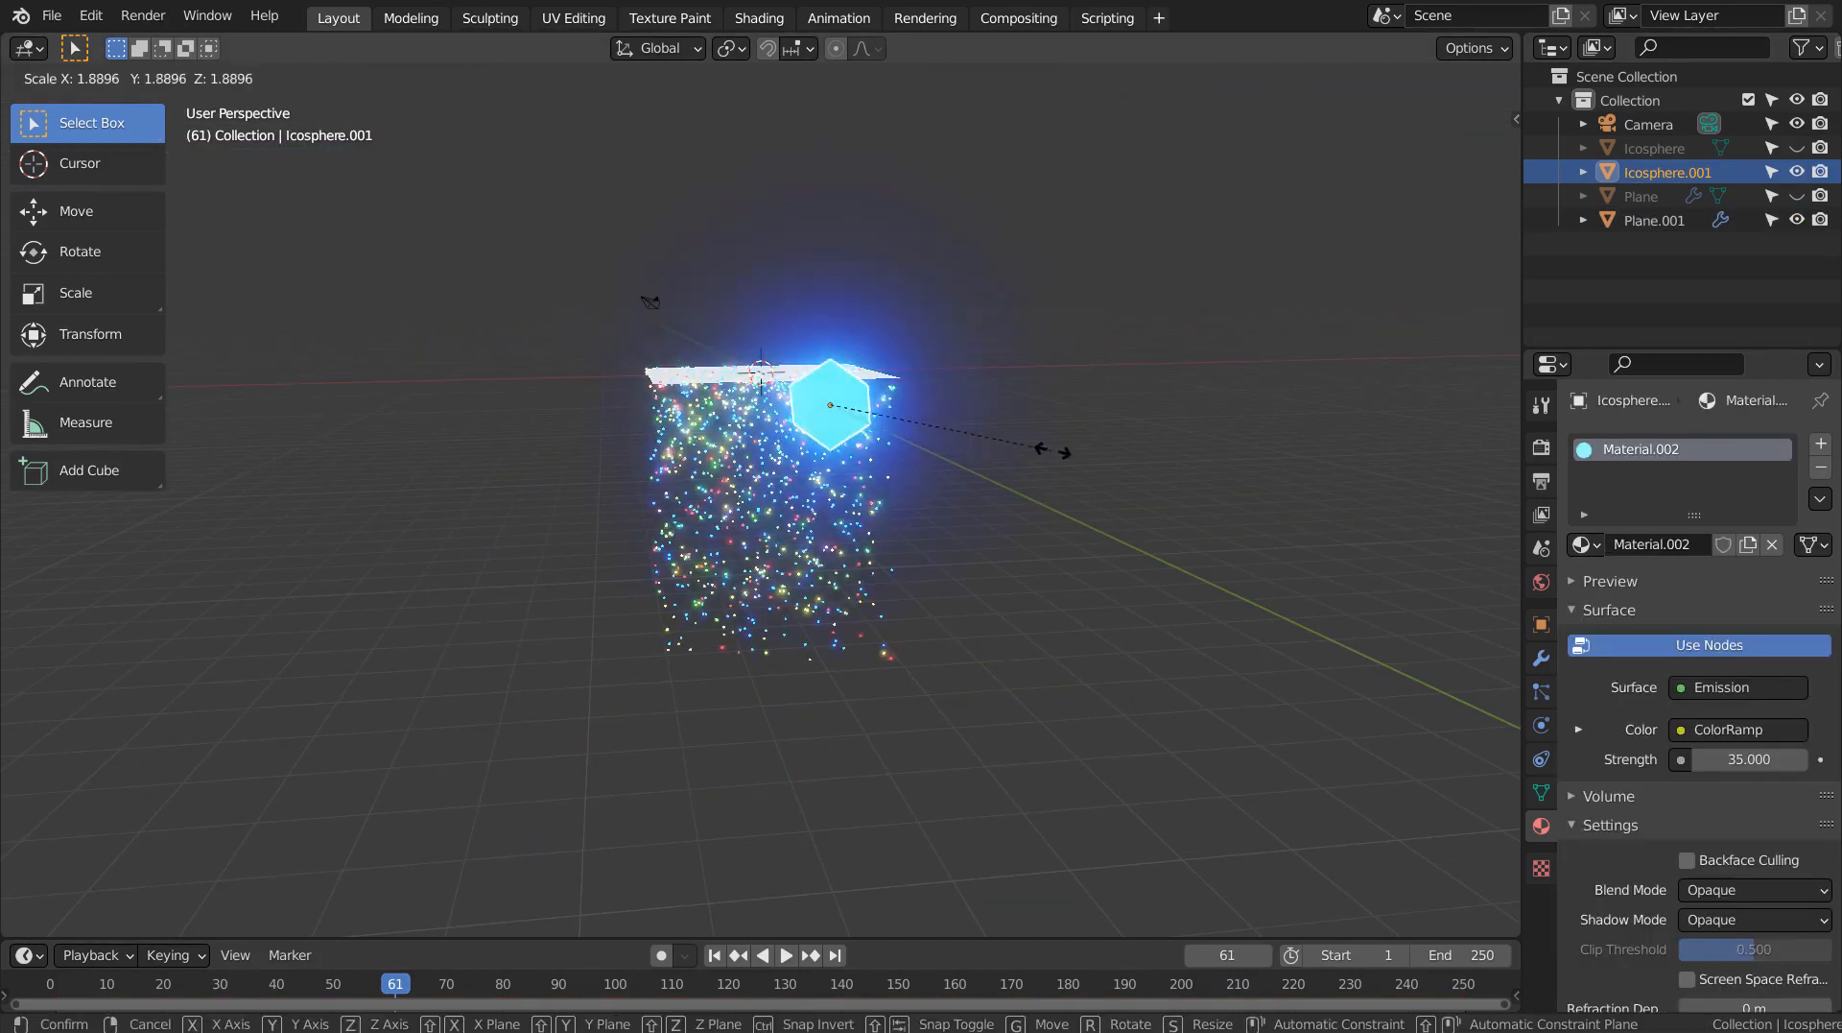
pyautogui.click(1123, 446)
pyautogui.scroll(6, 1042, 566)
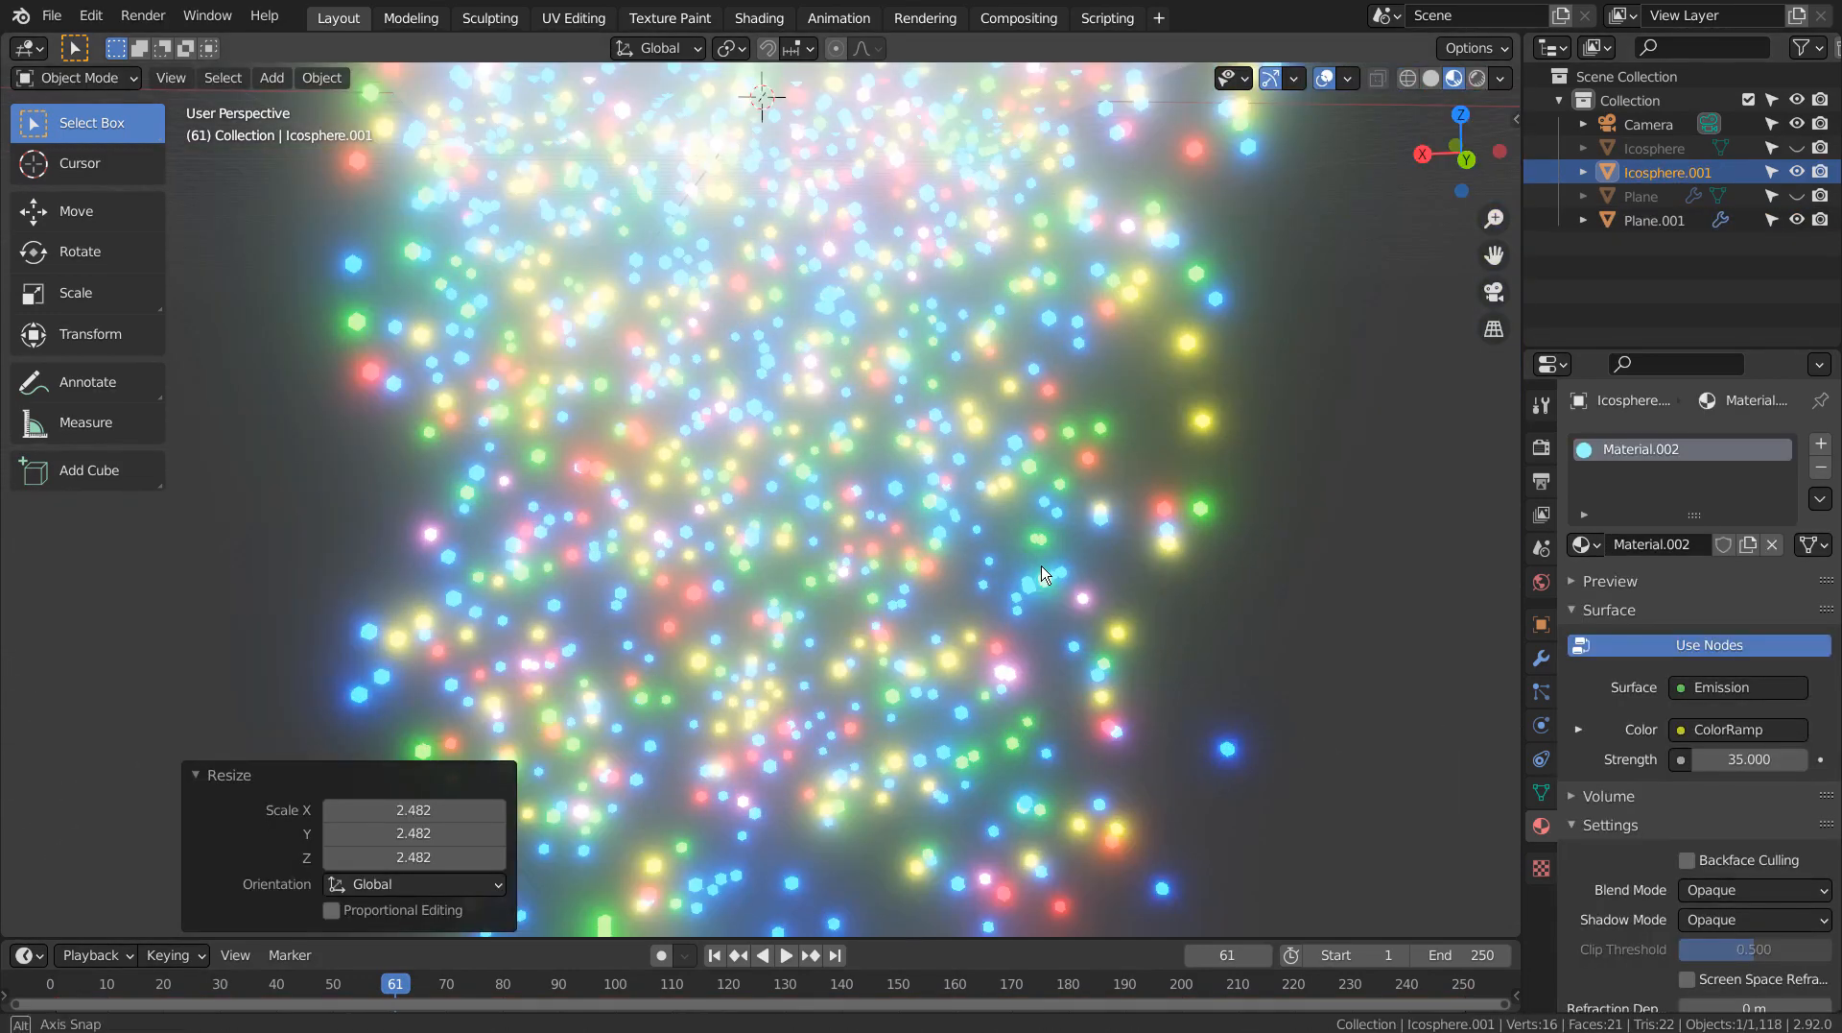
# Scale the emitter plane up uniformly by about 2.05.
pyautogui.scroll(-6, 1044, 573)
pyautogui.click(1061, 393)
pyautogui.press('s')
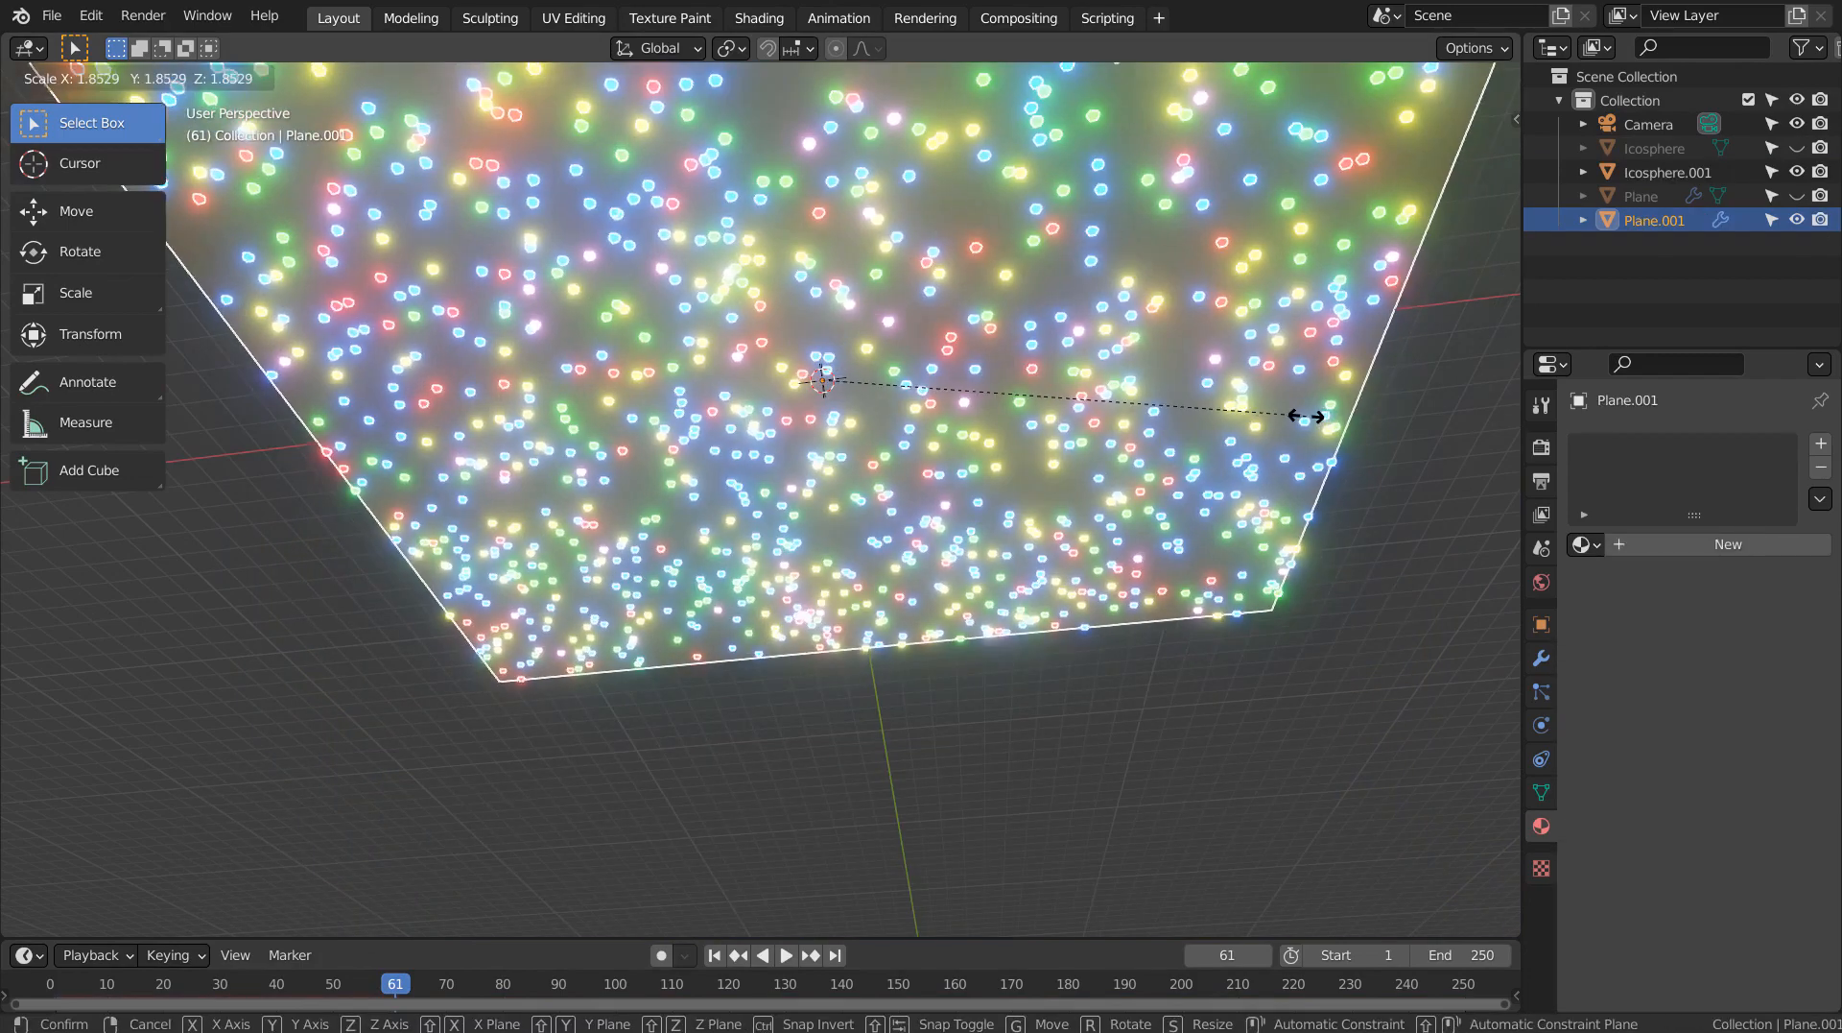
pyautogui.click(1358, 423)
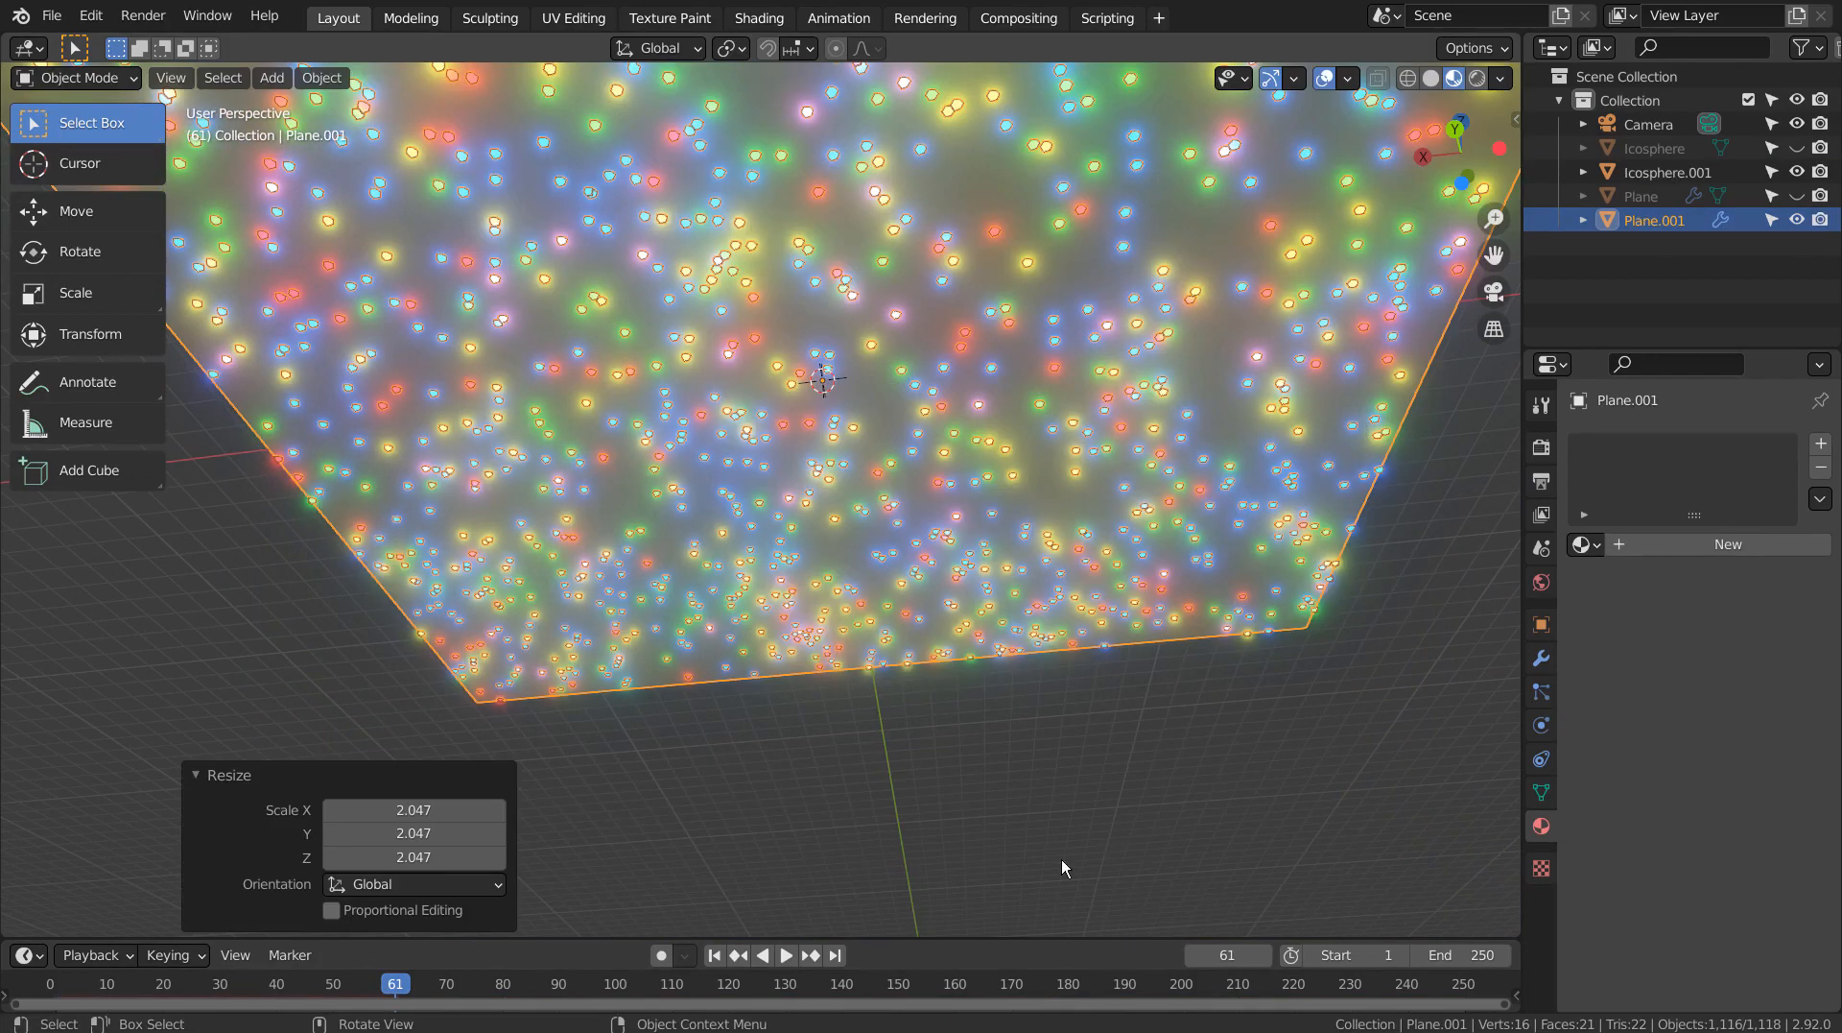
# Replay the particle animation from the first frame, pause it around frame 212, and examine the enlarged glowing particles.
pyautogui.click(715, 955)
pyautogui.click(789, 955)
pyautogui.moveTo(1053, 687); pyautogui.dragTo(465, 641, button='middle')
pyautogui.click(775, 954)
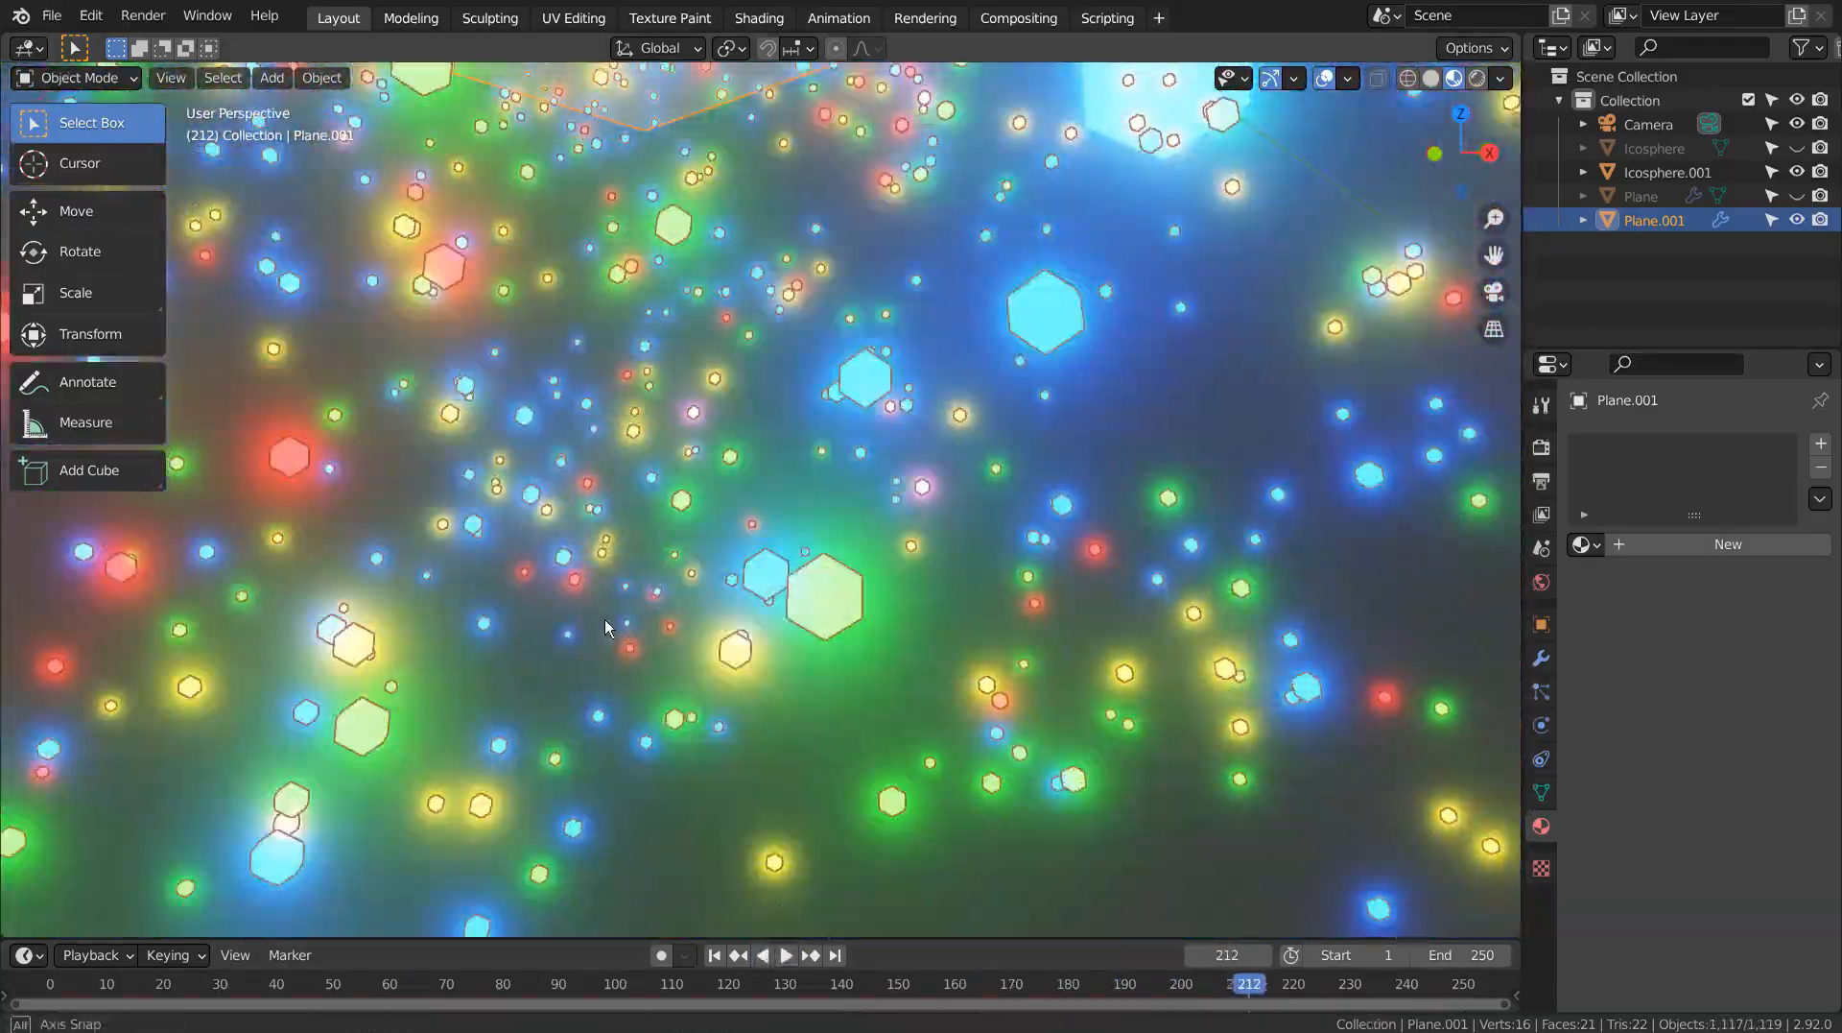
pyautogui.moveTo(605, 619); pyautogui.dragTo(213, 653, button='middle')
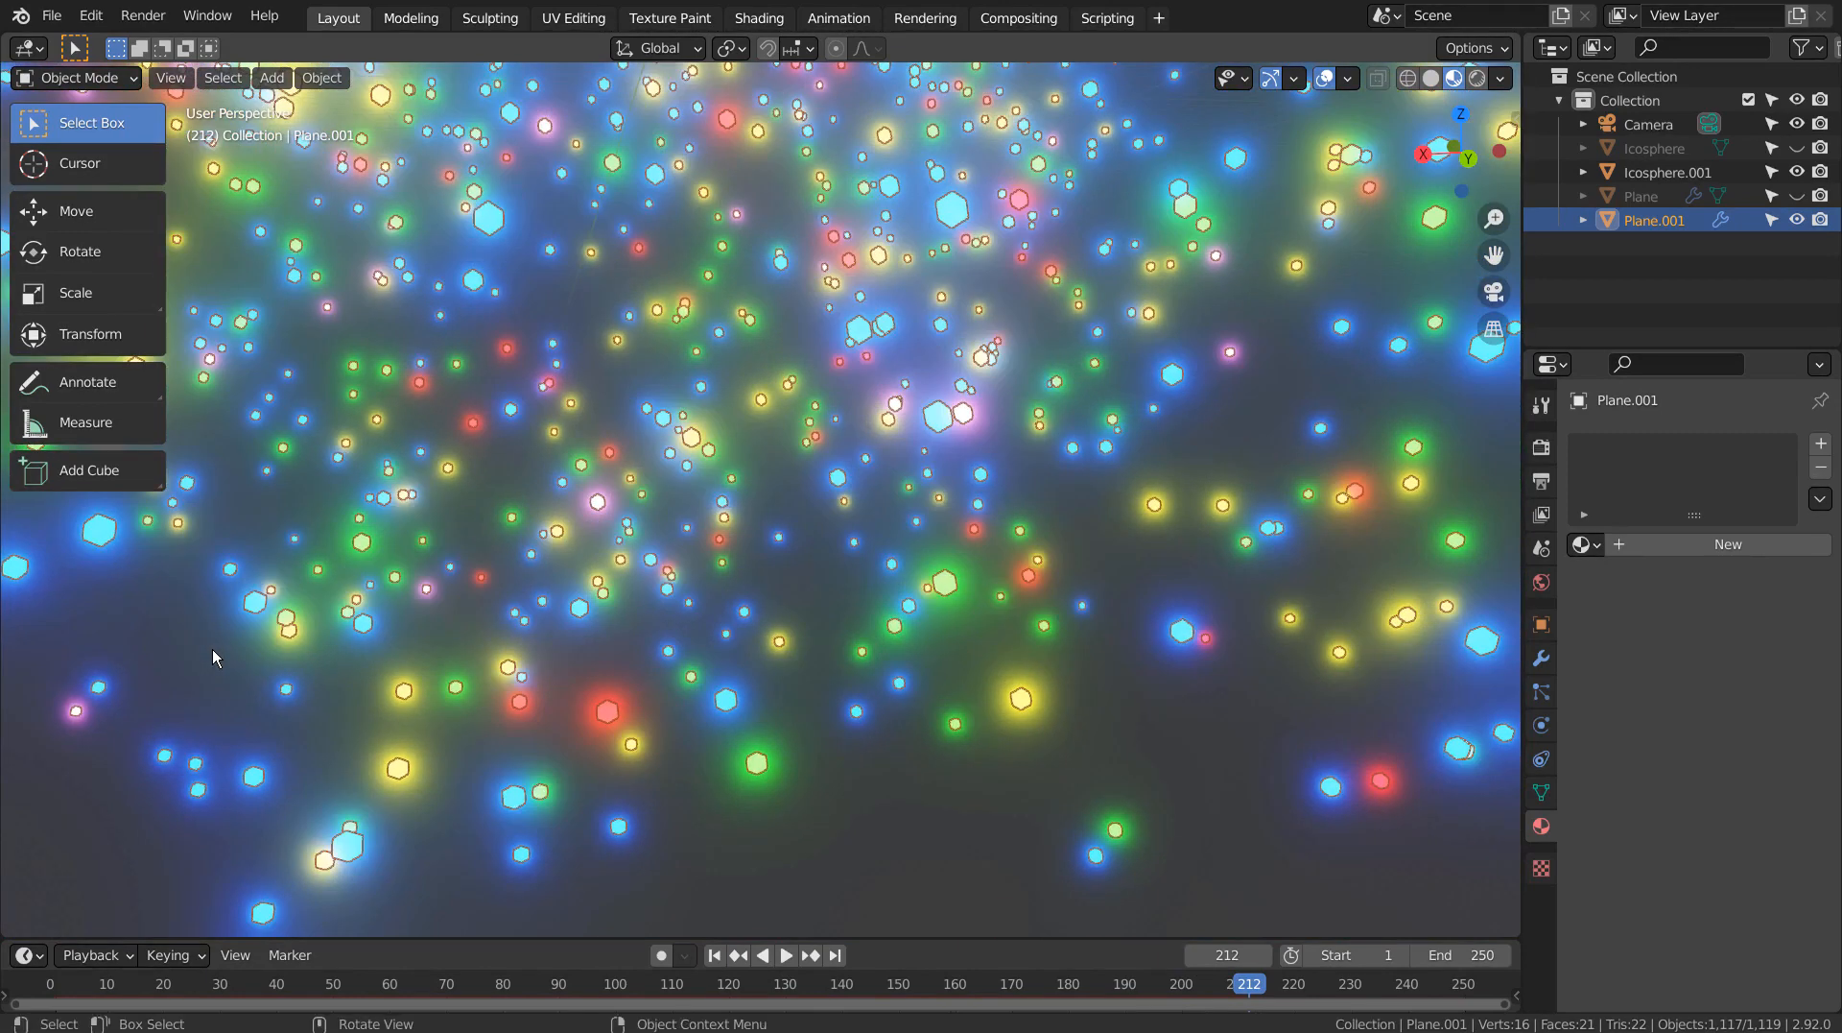